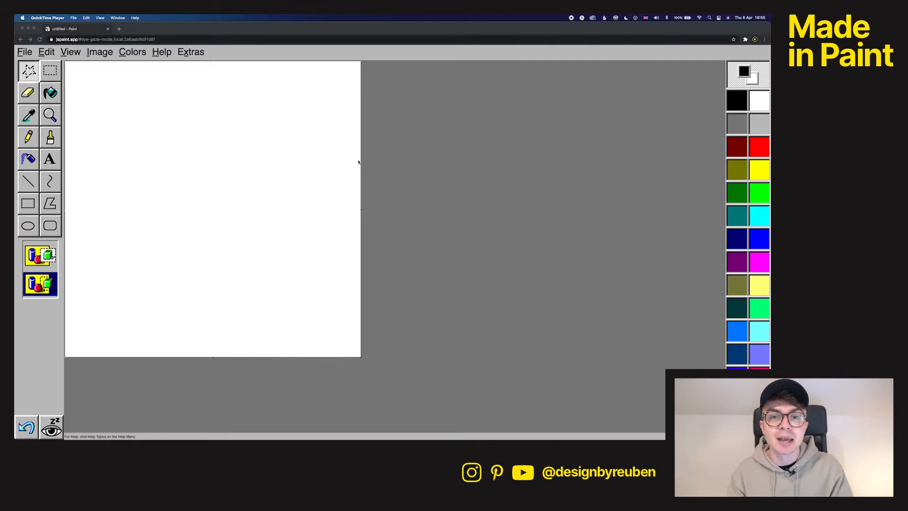
# Switch to Finder and preview polar-308499.png from the Desktop folder in a reduced preview window.
pyautogui.click(434, 245)
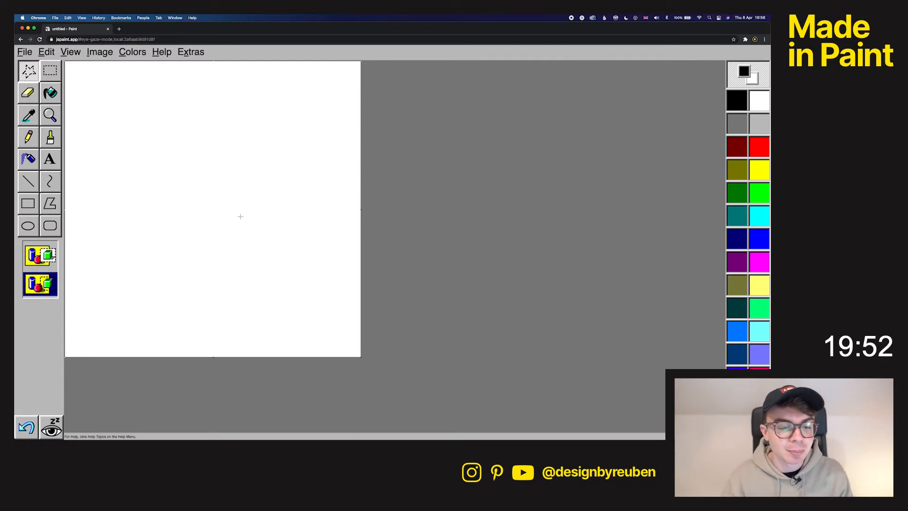
pyautogui.moveTo(521, 431)
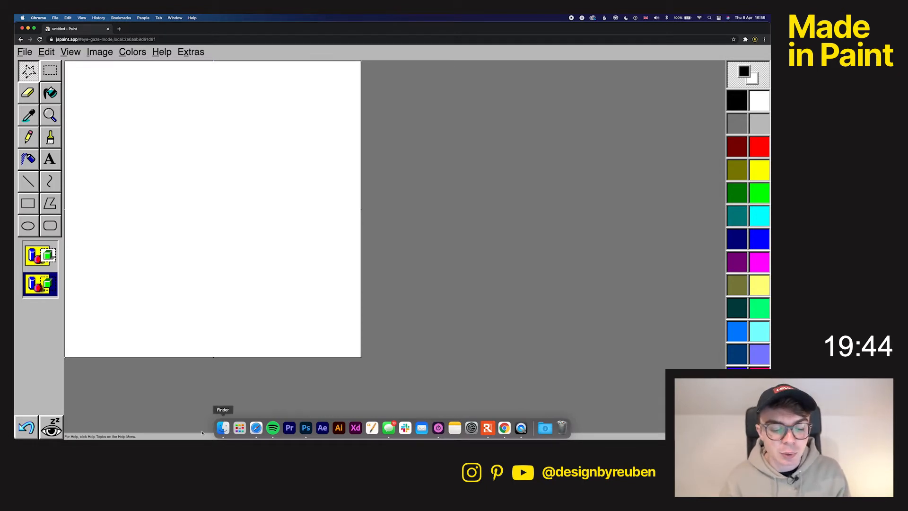
pyautogui.click(217, 431)
pyautogui.click(300, 182)
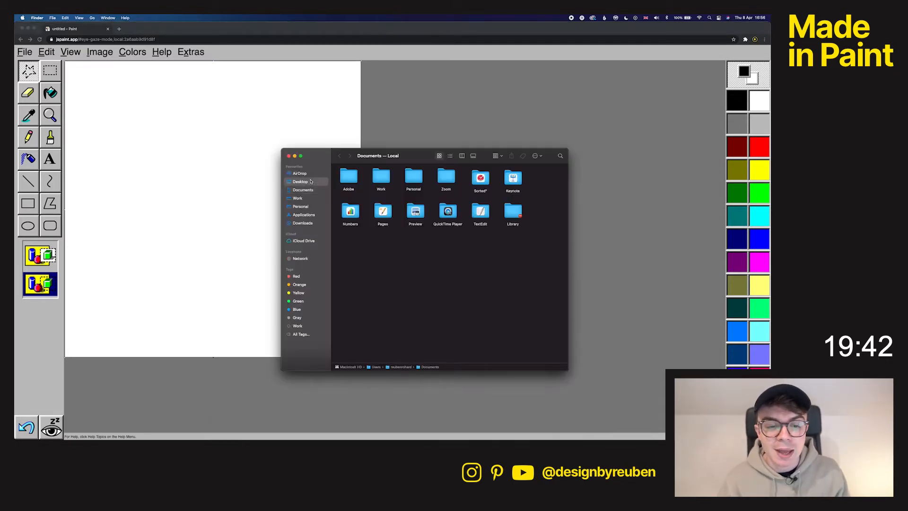
pyautogui.click(369, 189)
pyautogui.press('space')
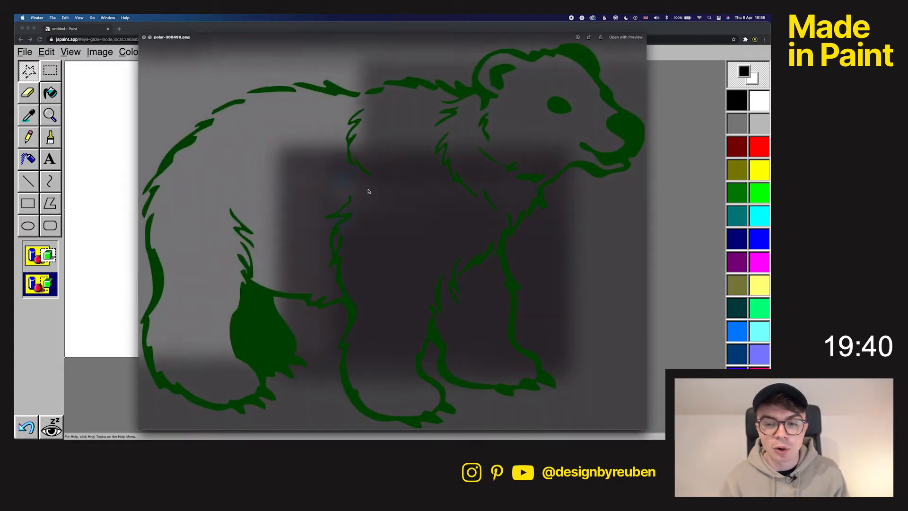
pyautogui.press('Down')
pyautogui.press('space')
pyautogui.click(370, 189)
pyautogui.press('space')
pyautogui.moveTo(644, 429); pyautogui.dragTo(333, 164)
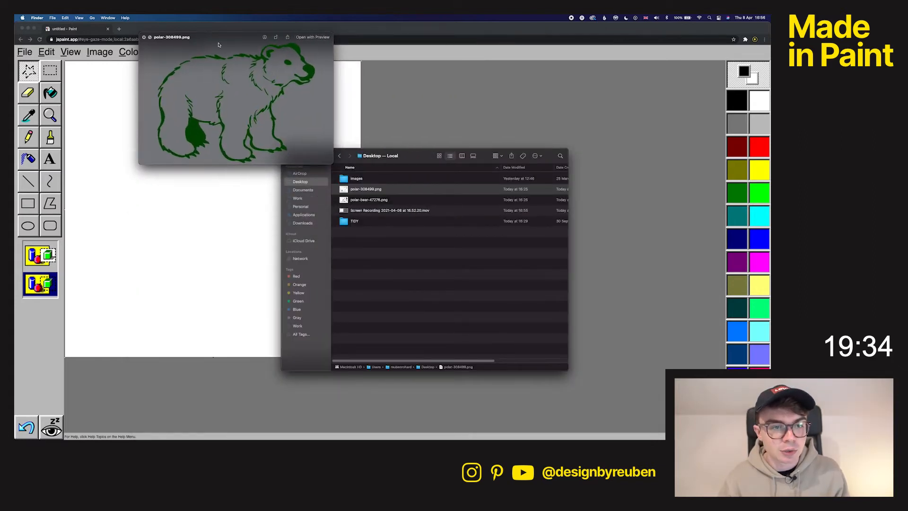
pyautogui.moveTo(219, 45); pyautogui.dragTo(266, 69)
# Preview polar-bear-47276.png from the Desktop folder, shrinking its preview window and moving it over the canvas.
pyautogui.click(386, 200)
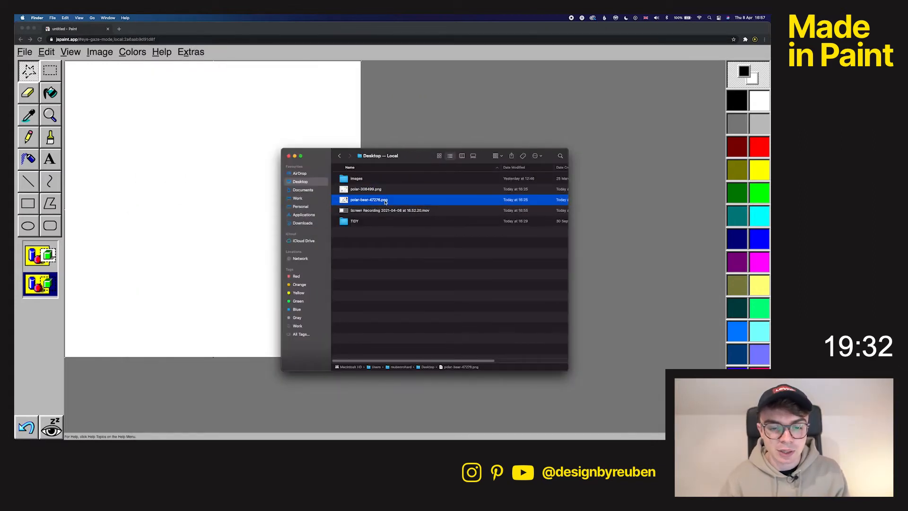
pyautogui.press('space')
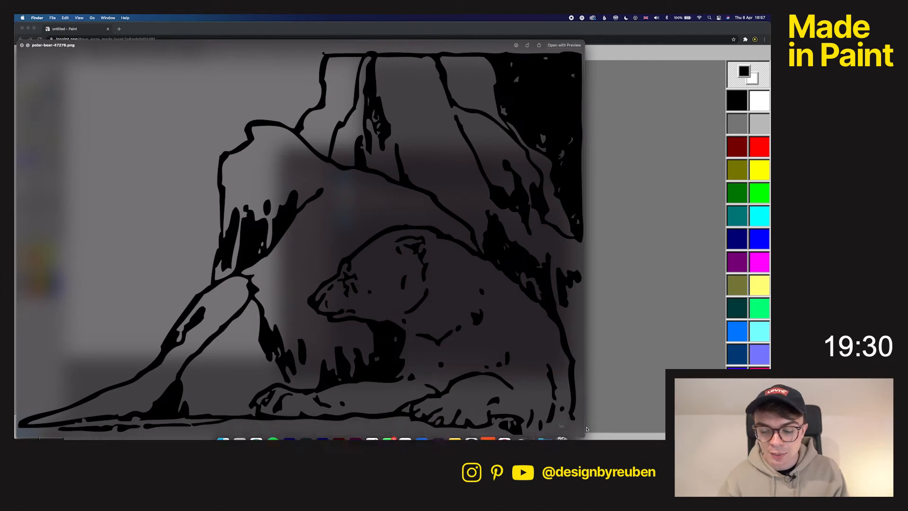
pyautogui.moveTo(585, 437)
pyautogui.mouseDown()
pyautogui.moveTo(428, 219)
pyautogui.moveTo(297, 202)
pyautogui.moveTo(273, 186)
pyautogui.mouseUp()
pyautogui.moveTo(187, 44); pyautogui.dragTo(389, 66)
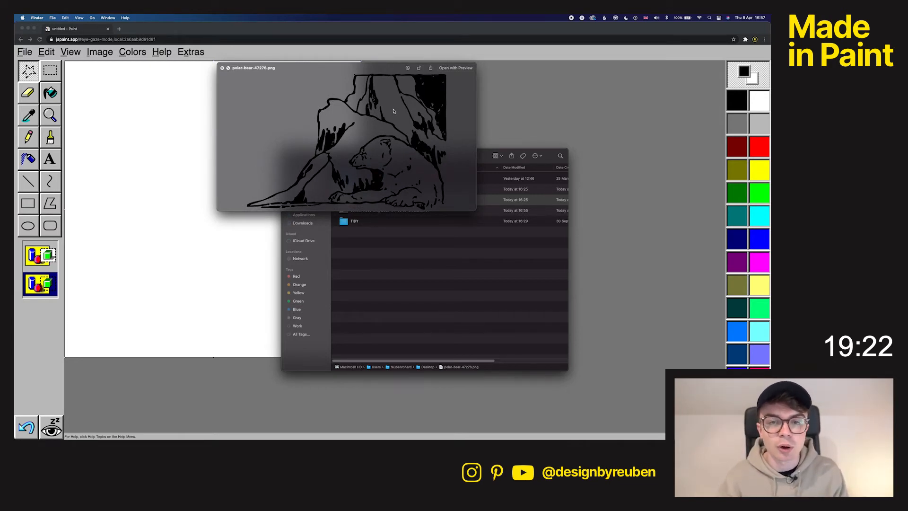
pyautogui.press('space')
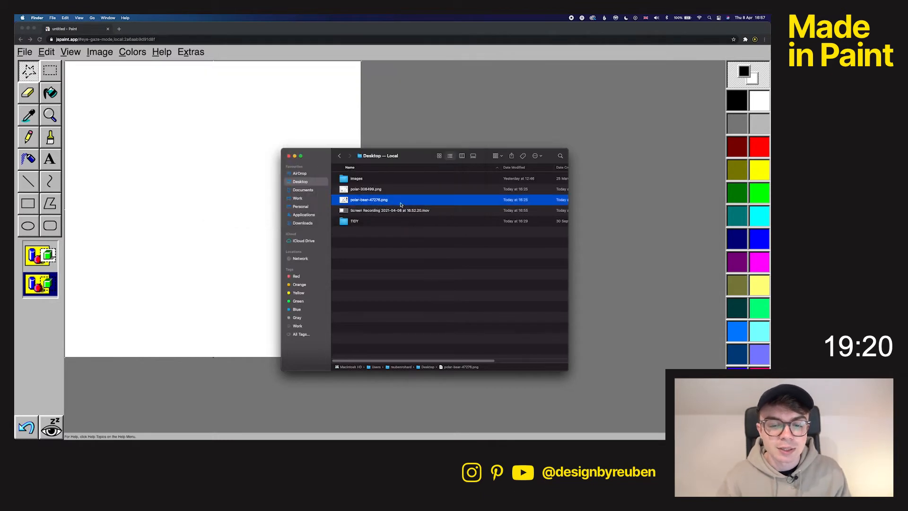
# Switch back to JS Paint and paste polar-bear-47276.png from the Desktop, keeping the canvas size.
pyautogui.click(137, 116)
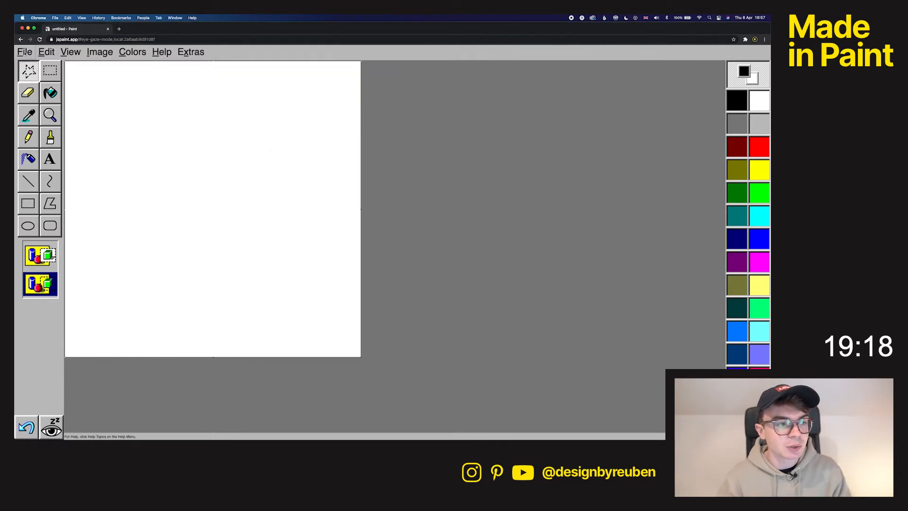
pyautogui.click(24, 52)
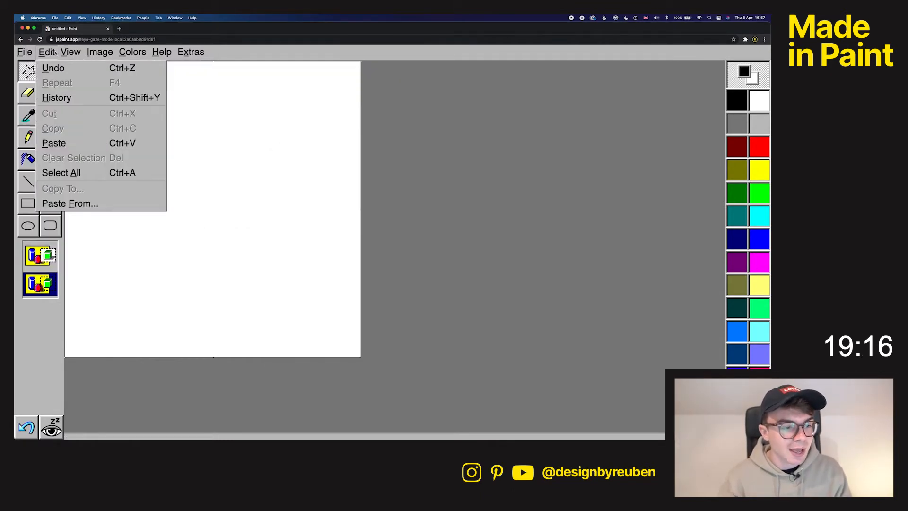
pyautogui.click(70, 203)
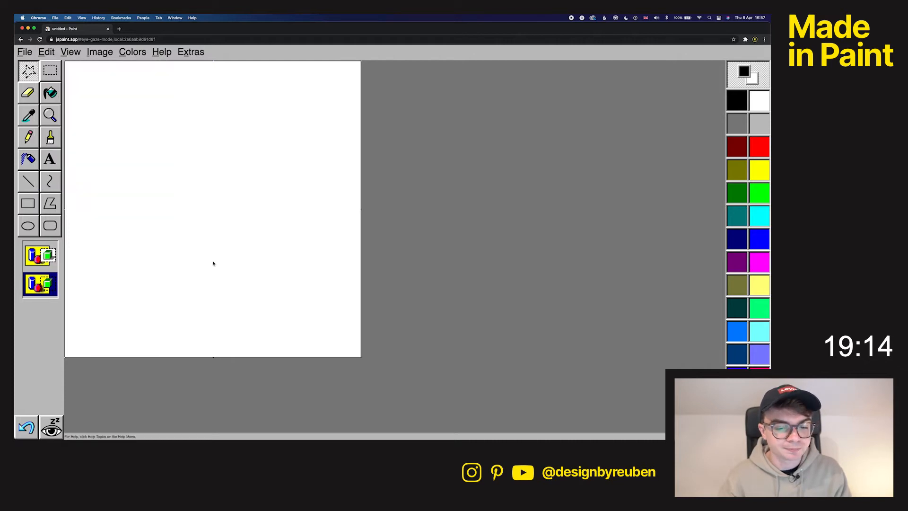
pyautogui.click(304, 185)
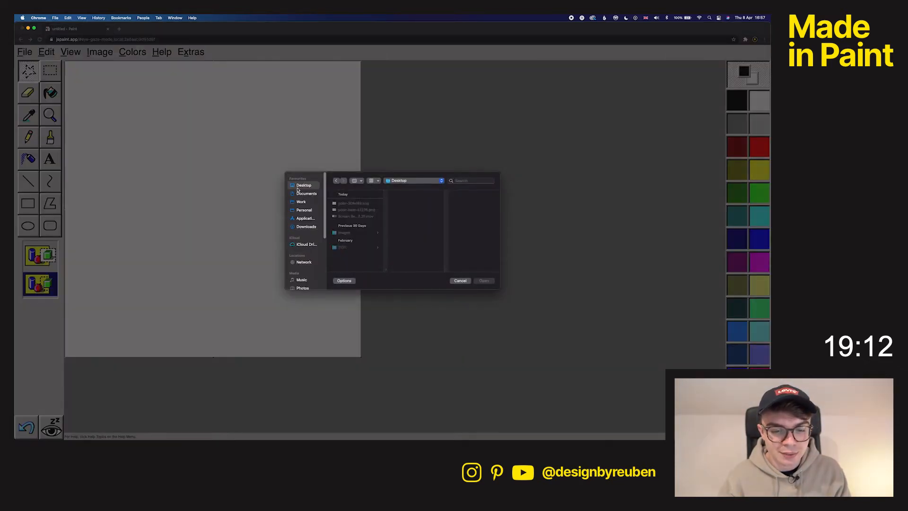
pyautogui.click(357, 209)
pyautogui.click(484, 281)
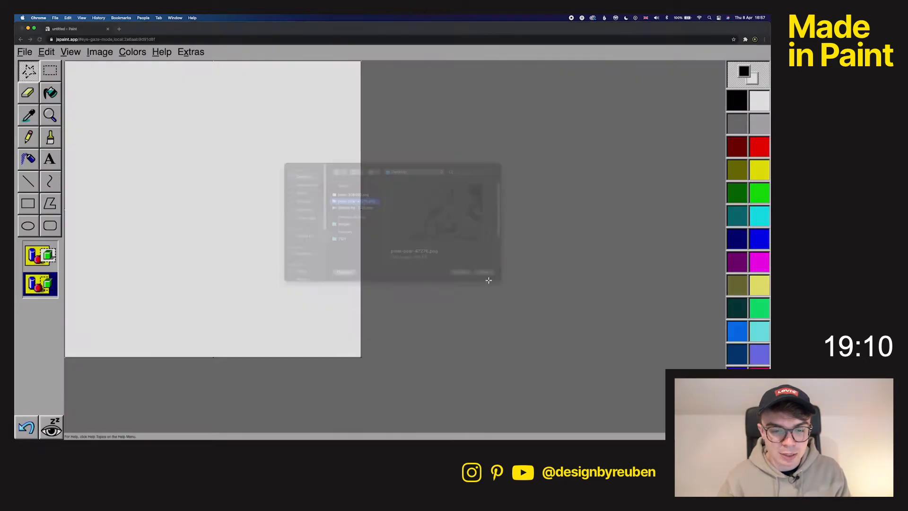
pyautogui.click(417, 258)
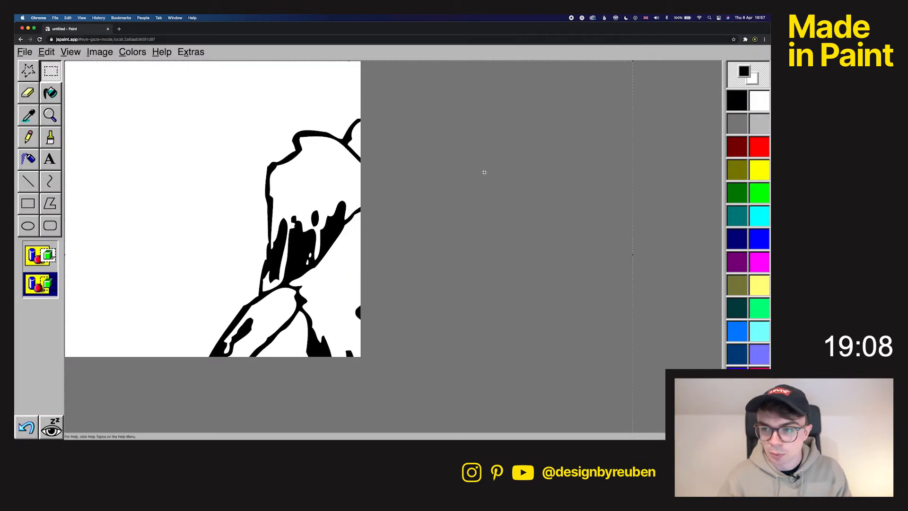
# Scale down the pasted polar bear drawing to fit the canvas and move it to the lower right area.
pyautogui.moveTo(632, 61); pyautogui.dragTo(278, 310)
pyautogui.moveTo(253, 363); pyautogui.dragTo(304, 205)
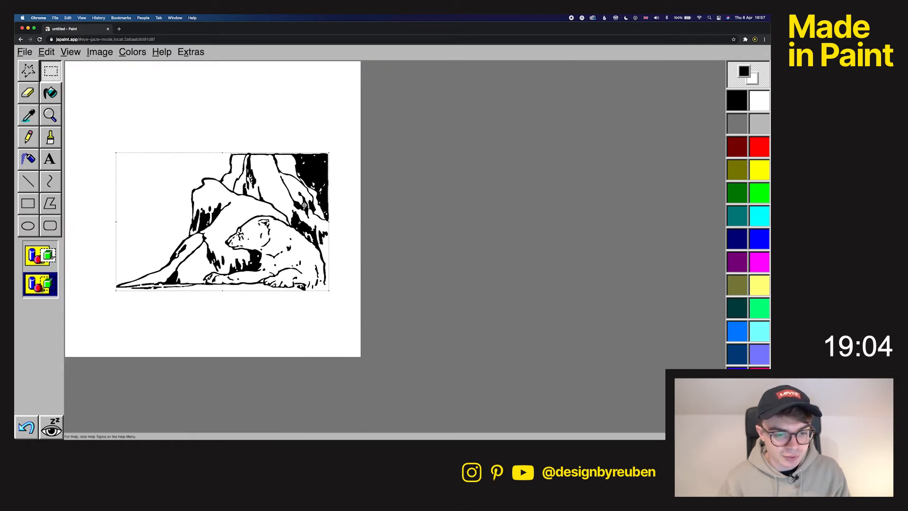
pyautogui.moveTo(223, 148)
pyautogui.mouseDown()
pyautogui.moveTo(221, 170)
pyautogui.moveTo(221, 156)
pyautogui.mouseUp()
pyautogui.moveTo(300, 210); pyautogui.dragTo(329, 271)
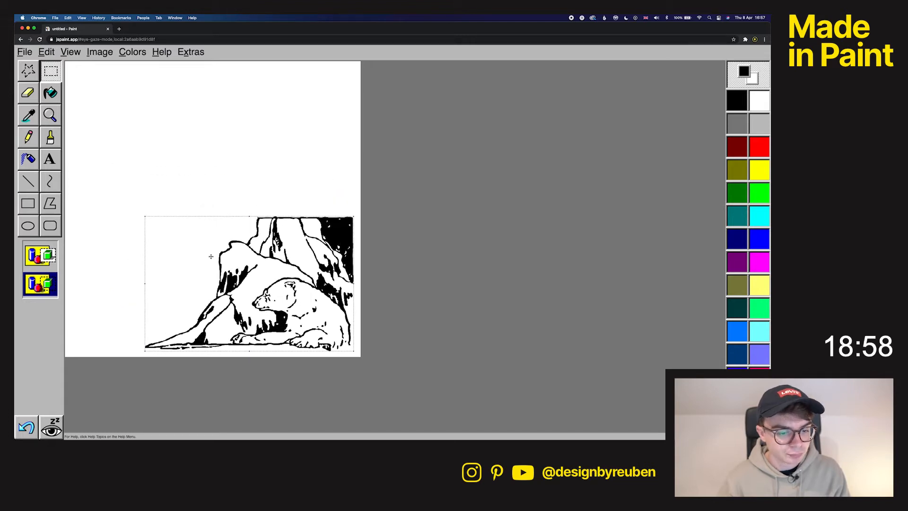
# Enlarge the polar bear drawing slightly, adjust its height, and align it with the canvas's lower right corner.
pyautogui.moveTo(290, 296); pyautogui.dragTo(282, 294)
pyautogui.moveTo(349, 213)
pyautogui.mouseDown()
pyautogui.moveTo(369, 192)
pyautogui.moveTo(347, 214)
pyautogui.mouseUp()
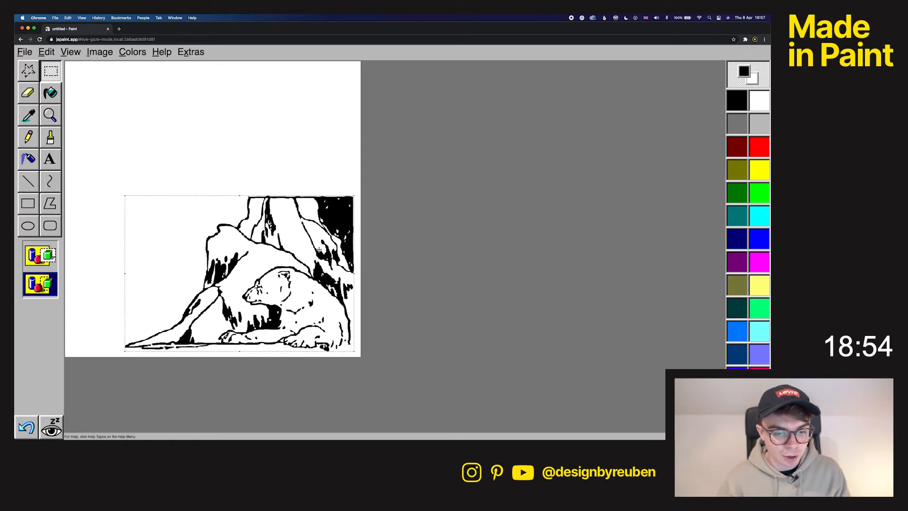
pyautogui.moveTo(239, 196); pyautogui.dragTo(239, 198)
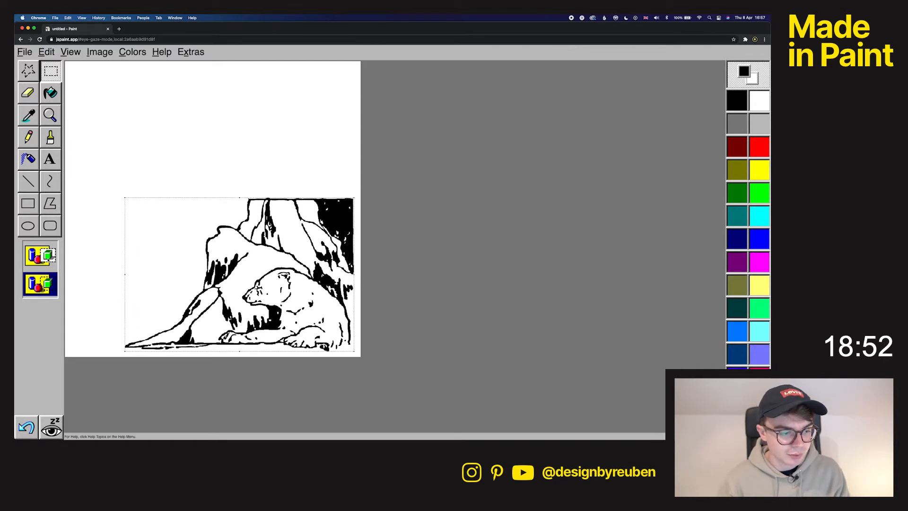
pyautogui.moveTo(297, 285); pyautogui.dragTo(299, 286)
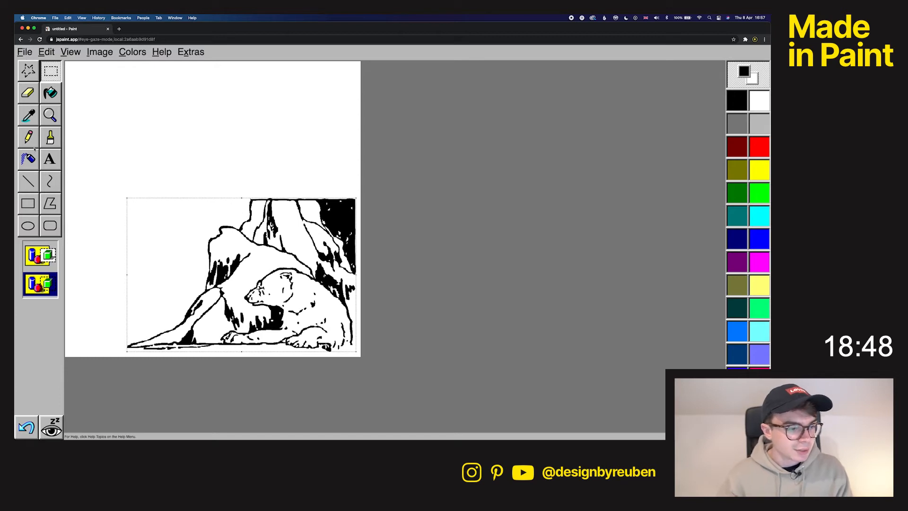
# Place the drawing and create a text box in the canvas's upper left area with the Georgia font.
pyautogui.click(50, 160)
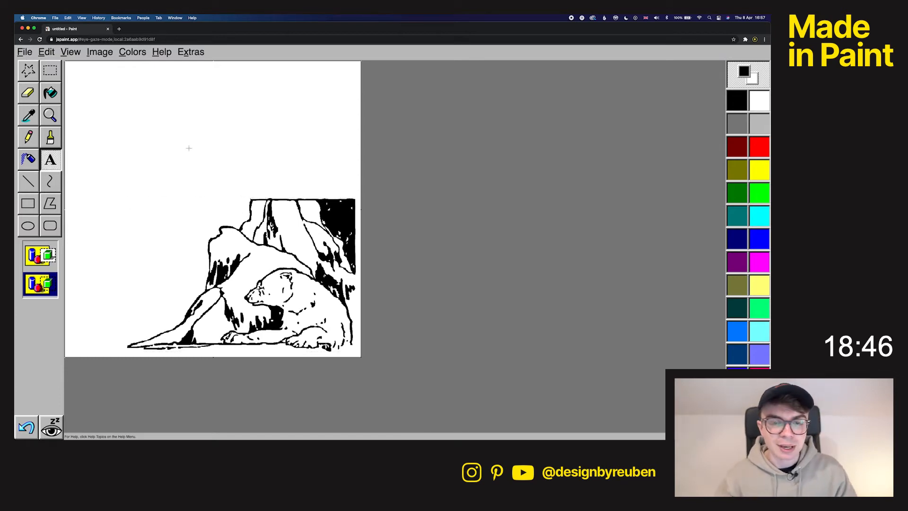
pyautogui.moveTo(97, 121); pyautogui.dragTo(94, 108)
pyautogui.click(153, 124)
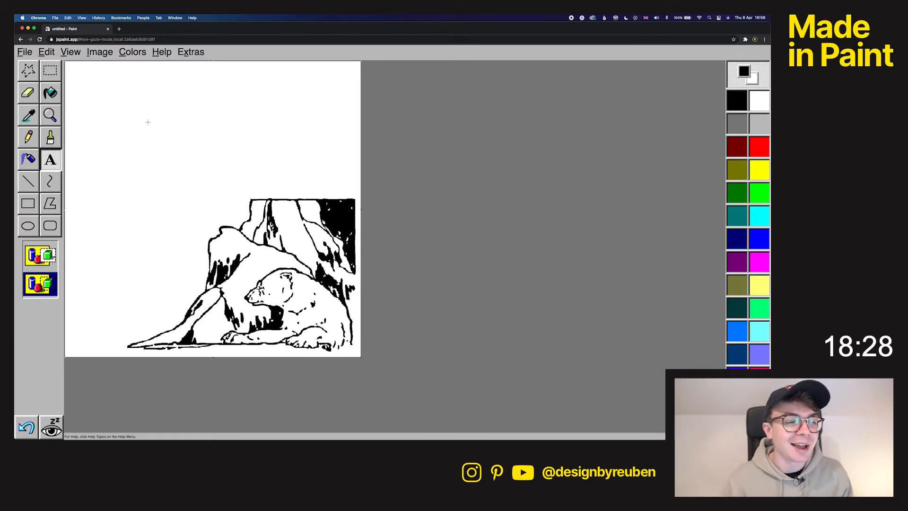
pyautogui.moveTo(81, 87); pyautogui.dragTo(166, 189)
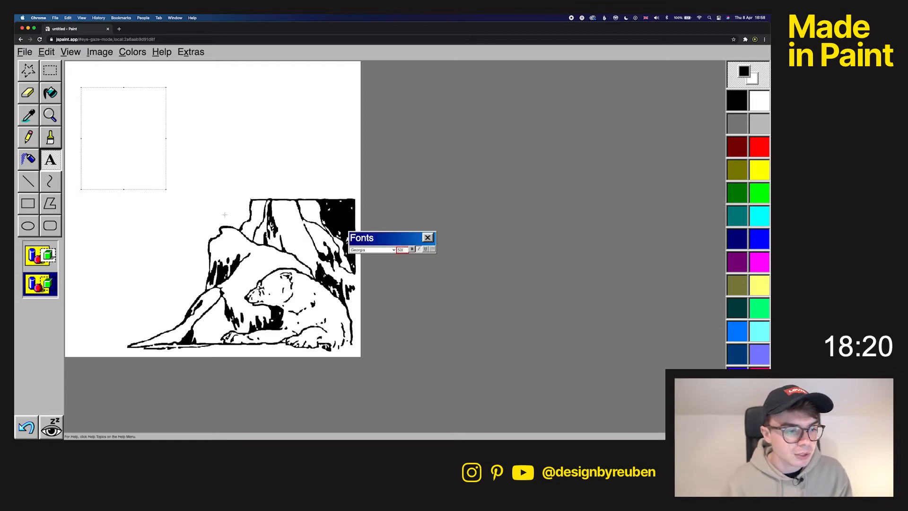
pyautogui.click(391, 250)
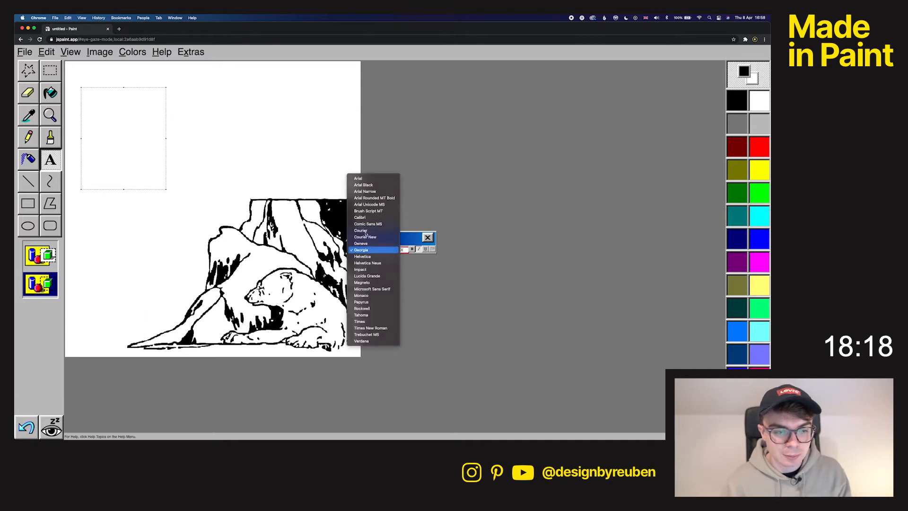
pyautogui.click(388, 249)
pyautogui.click(369, 250)
pyautogui.click(370, 250)
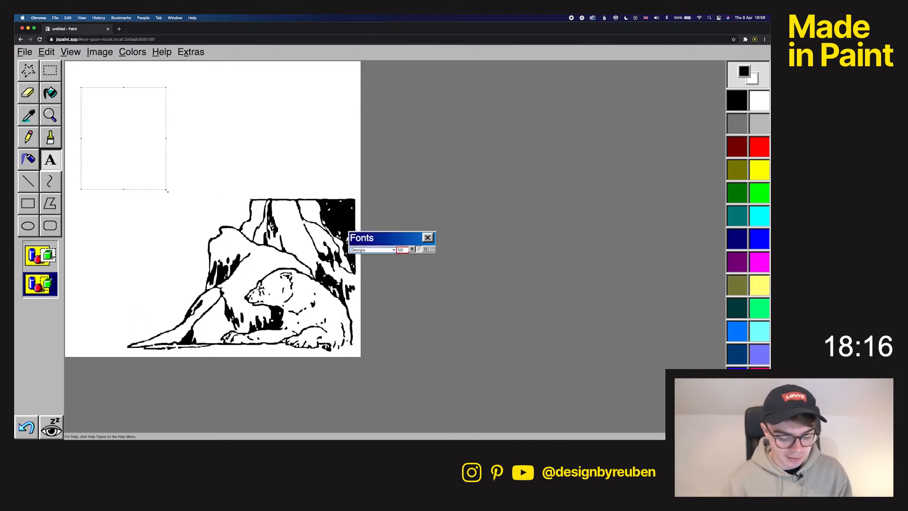
# Enlarge the text box down to the mountain outline and enter a capital N in it.
pyautogui.moveTo(166, 190); pyautogui.dragTo(219, 274)
pyautogui.write('n')
pyautogui.press('super+a')
pyautogui.write('N')
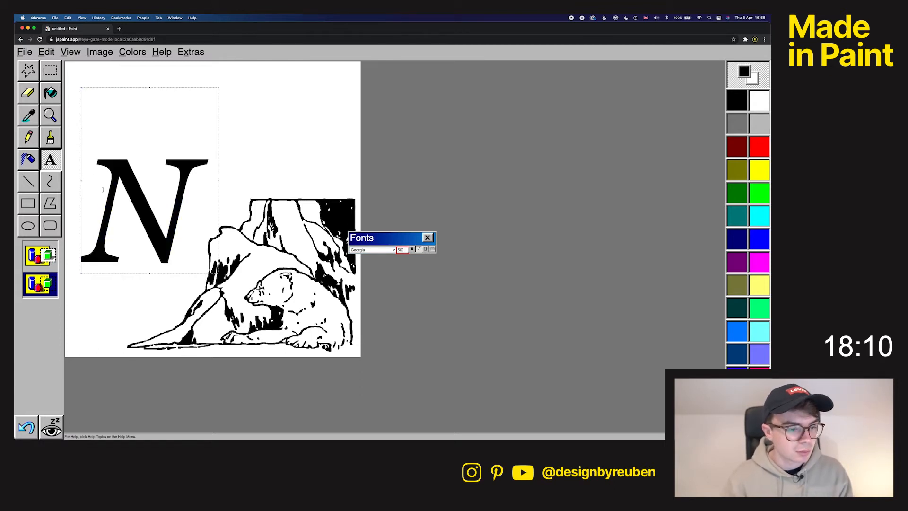
# Compare the letter N in other fonts, including Calibri, Times New Roman and Verdana, and set it back to Georgia.
pyautogui.press('super+a')
pyautogui.click(393, 250)
pyautogui.click(371, 240)
pyautogui.click(392, 249)
pyautogui.click(388, 231)
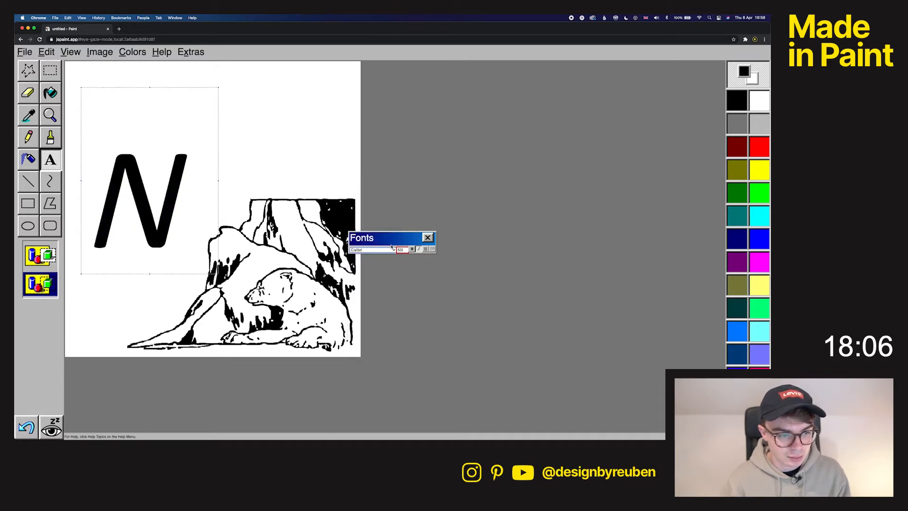
pyautogui.click(393, 250)
pyautogui.click(386, 321)
pyautogui.click(393, 250)
pyautogui.click(386, 289)
pyautogui.click(392, 250)
pyautogui.click(392, 249)
pyautogui.click(391, 251)
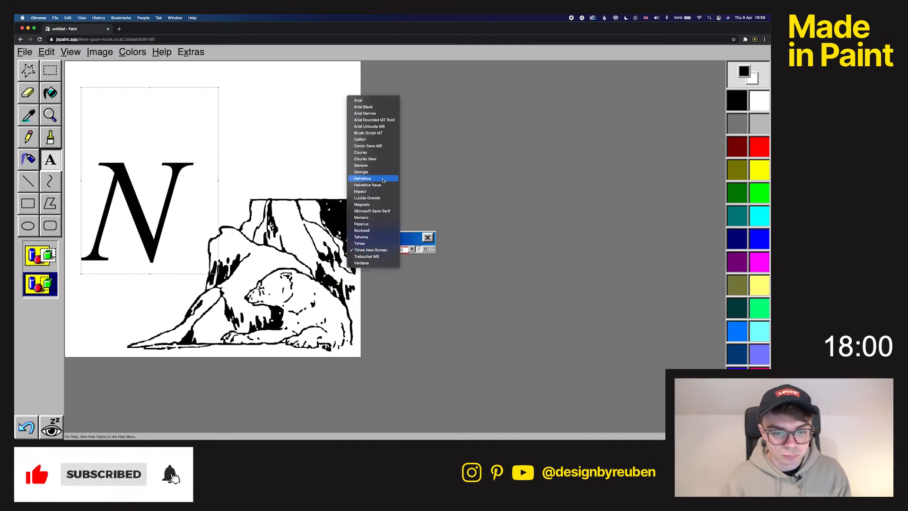
pyautogui.click(374, 263)
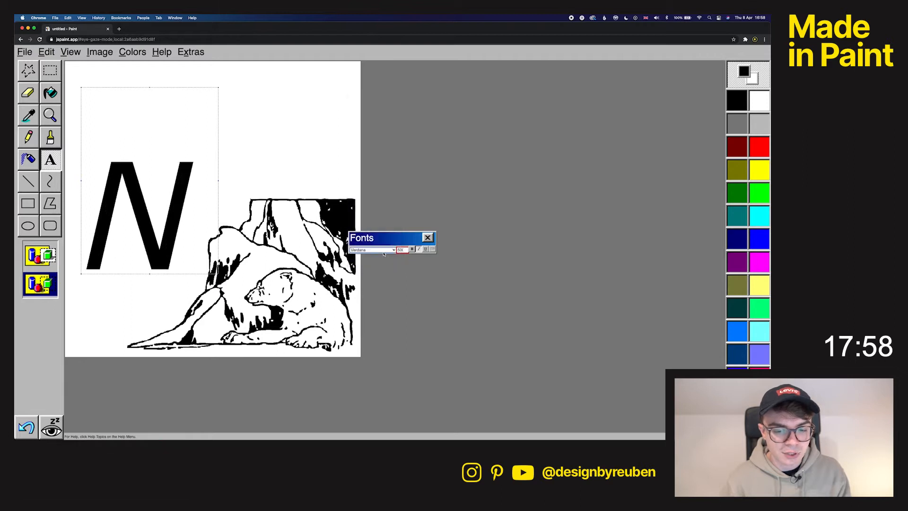
pyautogui.click(391, 250)
pyautogui.click(374, 160)
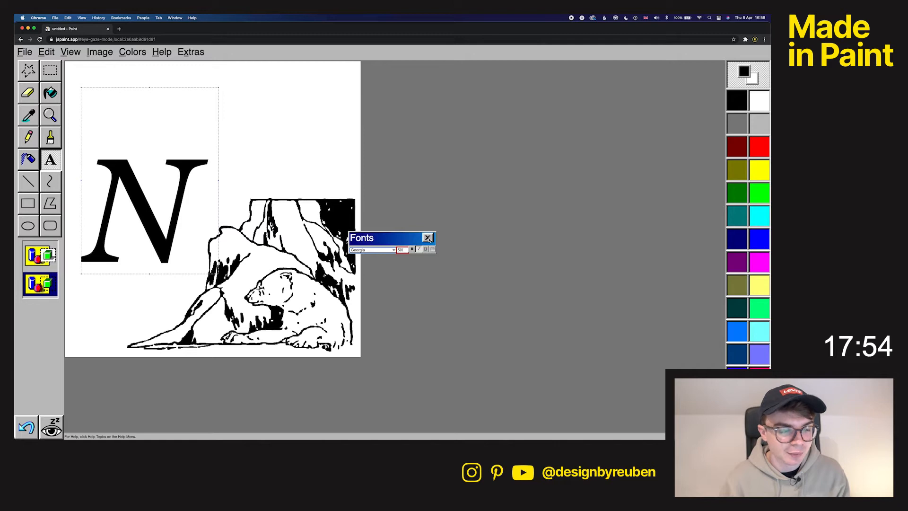
# Try the letter N closer to the canvas's upper left corner and discard the text.
pyautogui.click(428, 238)
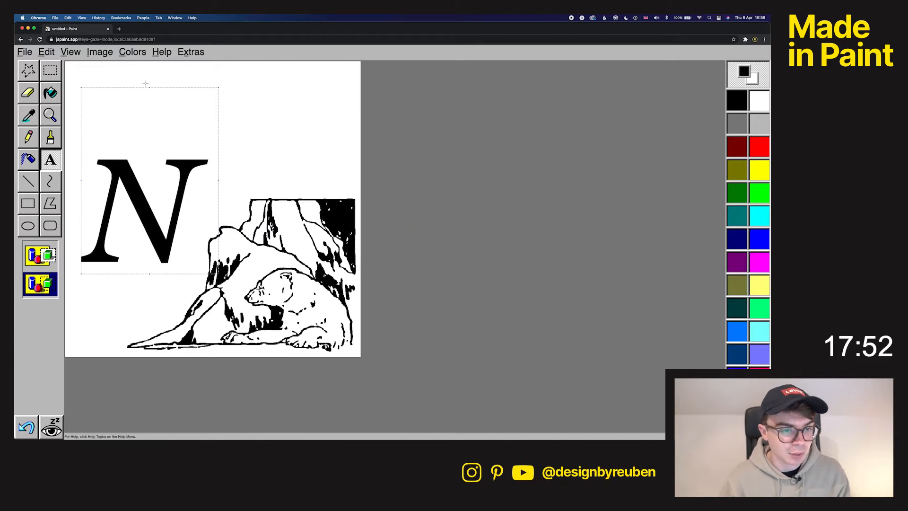
pyautogui.moveTo(173, 86); pyautogui.dragTo(162, 44)
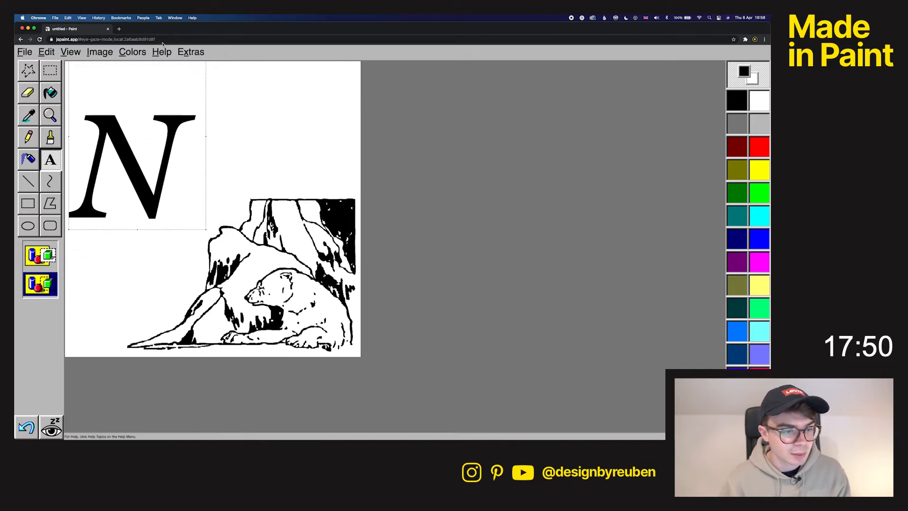
pyautogui.doubleClick(168, 170)
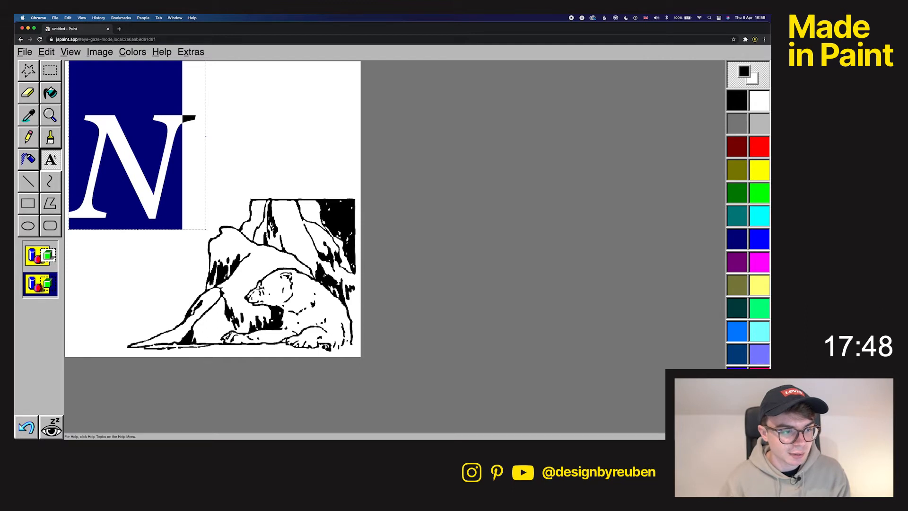
pyautogui.click(54, 157)
pyautogui.hotkey('ctrl', 'z')
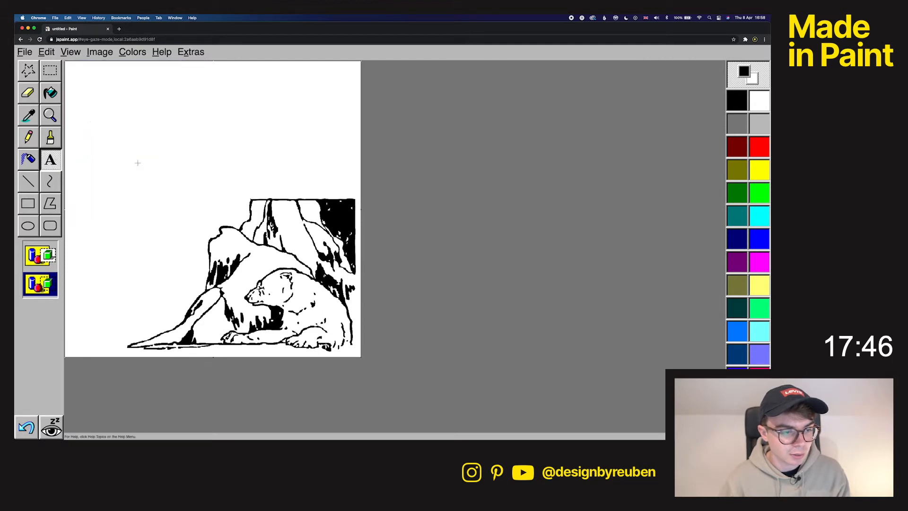
# Create a large text box reaching from the canvas's upper left area over the mountains and enter a capital N in Georgia.
pyautogui.moveTo(205, 262); pyautogui.dragTo(205, 264)
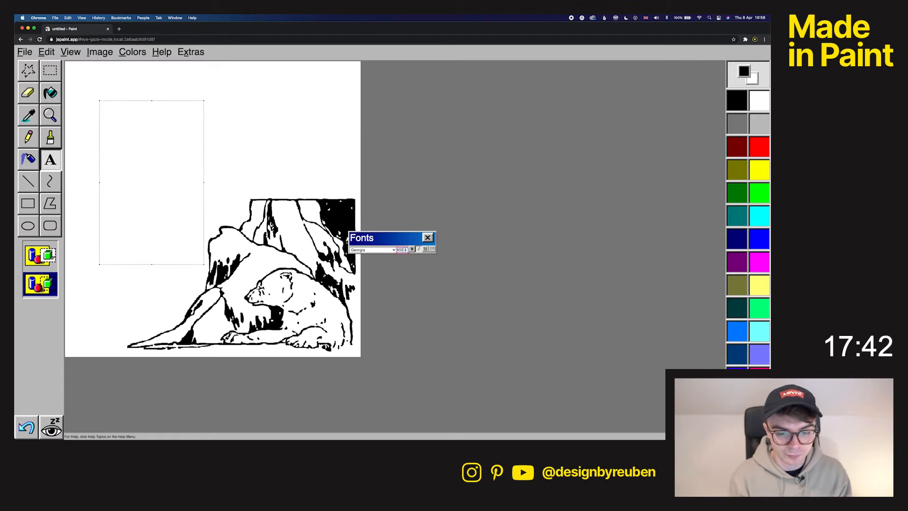
pyautogui.moveTo(204, 182); pyautogui.dragTo(278, 187)
pyautogui.moveTo(278, 265); pyautogui.dragTo(294, 299)
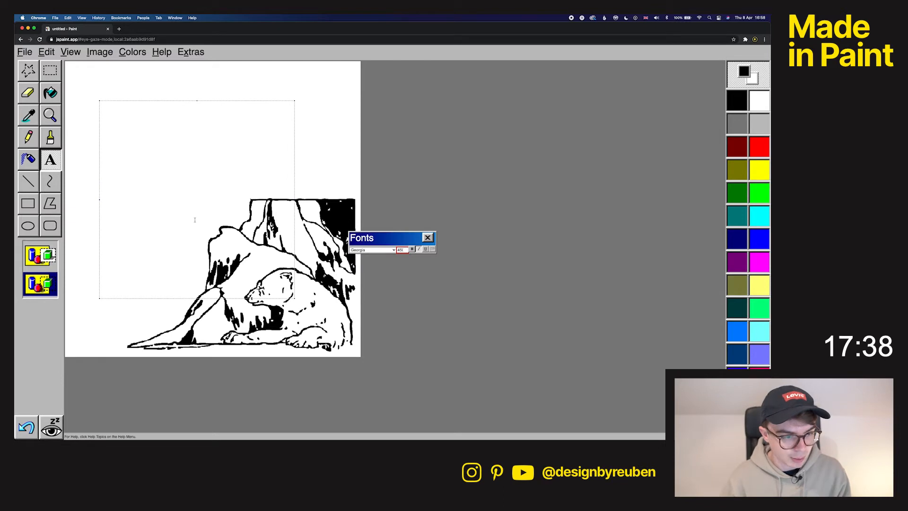
pyautogui.write('n')
pyautogui.press('BackSpace')
pyautogui.write('N')
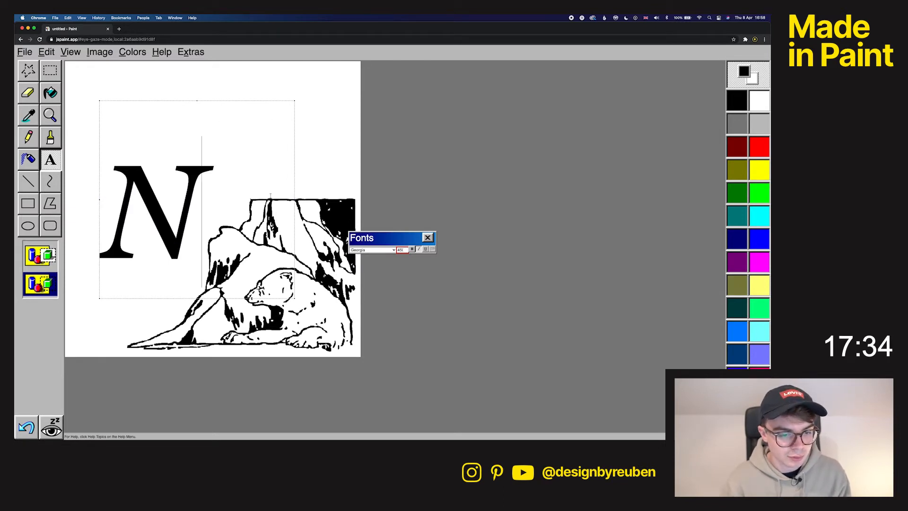
# Narrow the text box around the letter N and move it into the canvas's upper left corner.
pyautogui.moveTo(295, 199); pyautogui.dragTo(218, 199)
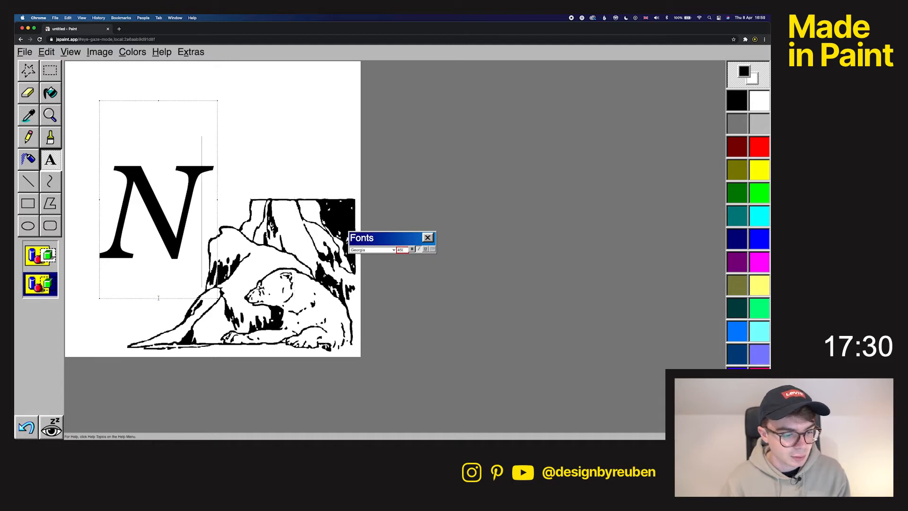
pyautogui.moveTo(159, 298); pyautogui.dragTo(158, 267)
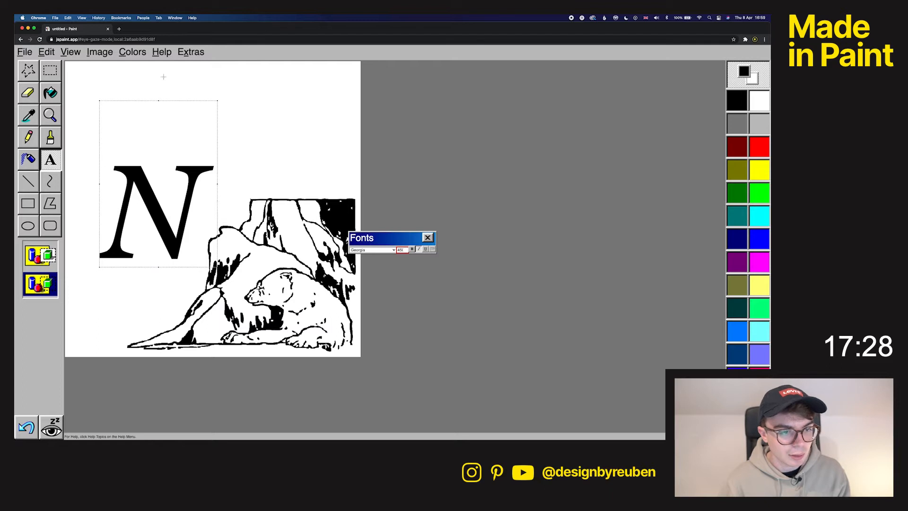
pyautogui.moveTo(157, 100); pyautogui.dragTo(157, 152)
pyautogui.moveTo(158, 267); pyautogui.dragTo(158, 322)
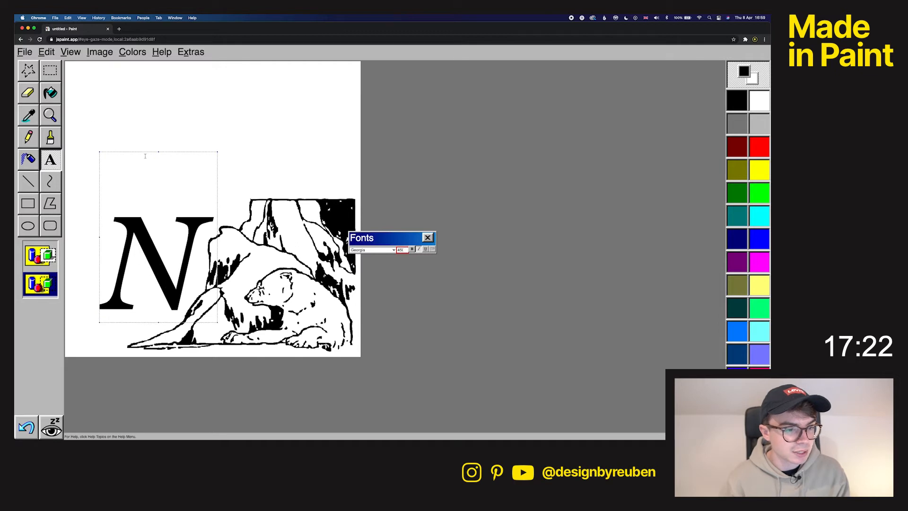
pyautogui.moveTo(149, 151); pyautogui.dragTo(123, 53)
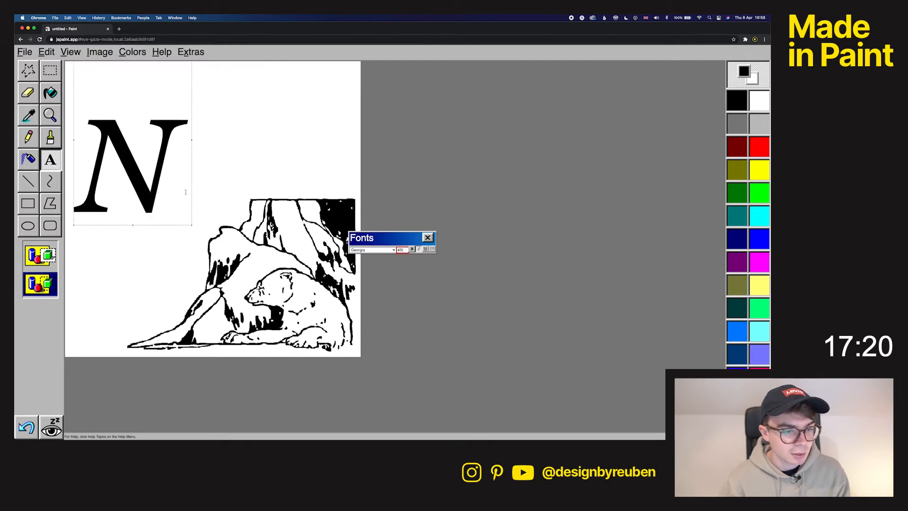
pyautogui.moveTo(192, 191); pyautogui.dragTo(188, 152)
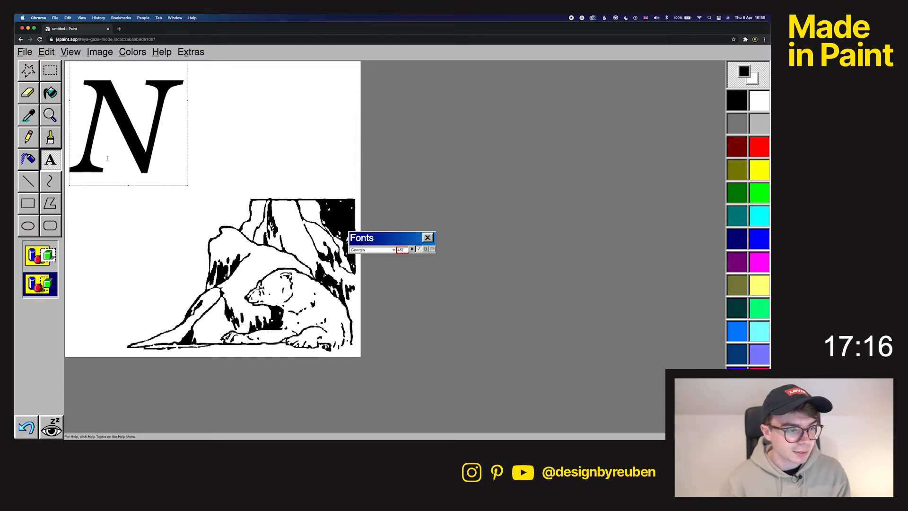
# Add a lowercase u as a separate text and place it directly against the N.
pyautogui.moveTo(192, 124); pyautogui.dragTo(277, 218)
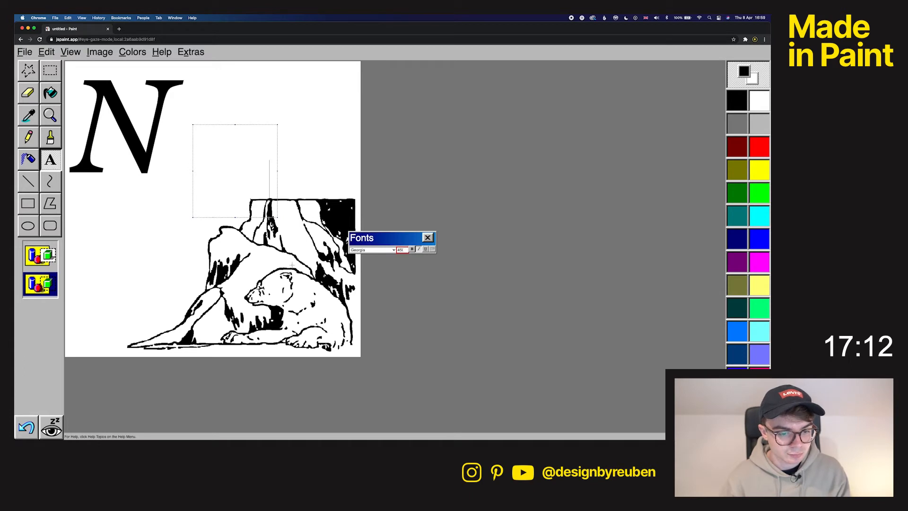
pyautogui.moveTo(278, 218); pyautogui.dragTo(288, 298)
pyautogui.write('u')
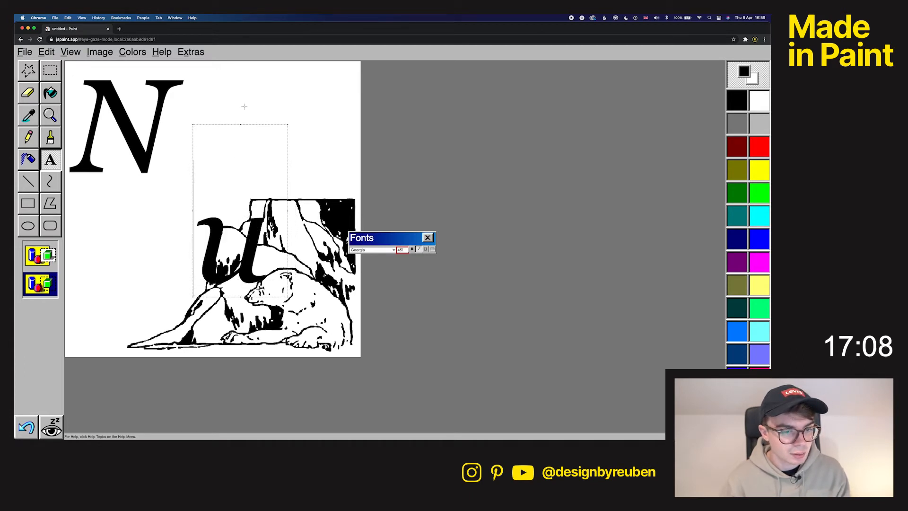
pyautogui.moveTo(254, 124); pyautogui.dragTo(214, 73)
pyautogui.moveTo(249, 208); pyautogui.dragTo(256, 156)
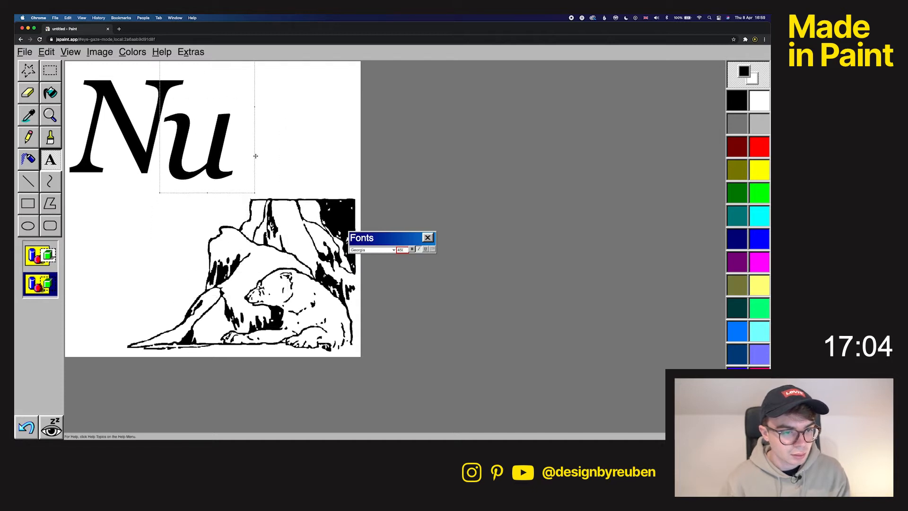
# Add a second lowercase u and a lowercase k as separate texts, placing them after the first u to complete the word Nuuk.
pyautogui.moveTo(106, 203); pyautogui.dragTo(220, 335)
pyautogui.write('u')
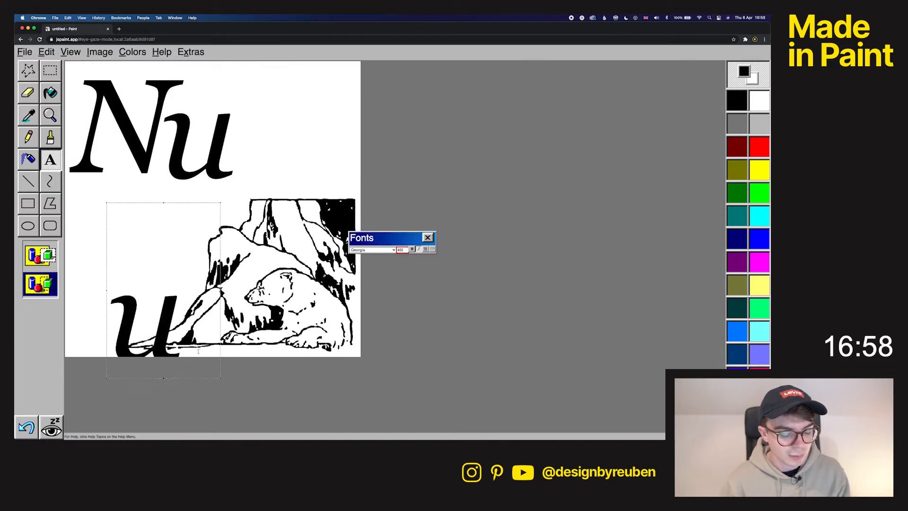
pyautogui.moveTo(220, 306); pyautogui.dragTo(335, 153)
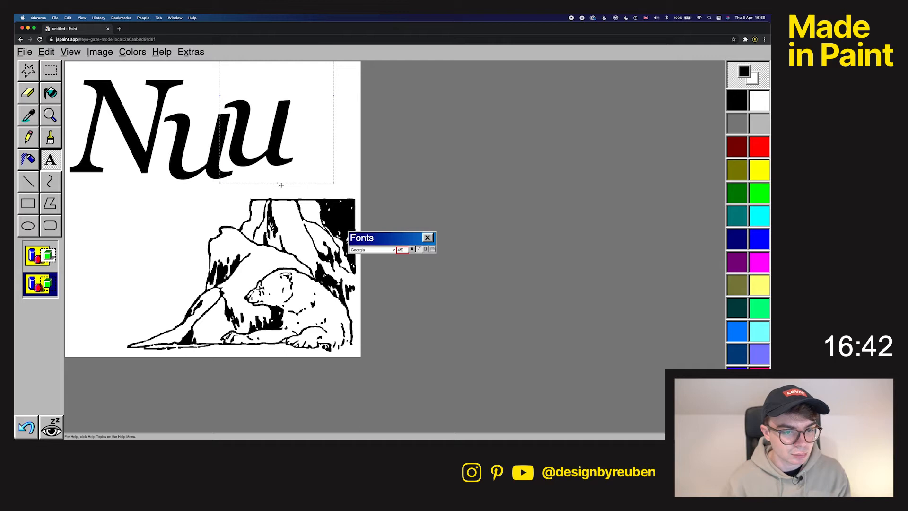
pyautogui.moveTo(90, 206); pyautogui.dragTo(216, 345)
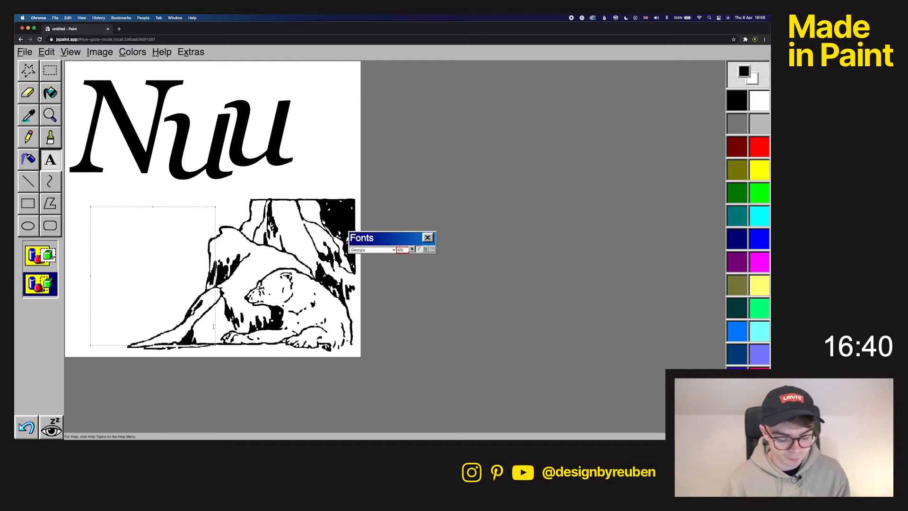
pyautogui.write('k')
pyautogui.moveTo(216, 283); pyautogui.dragTo(412, 163)
# Try scaling down the whole word Nuuk and centring it above the drawing, and undo the change.
pyautogui.click(51, 71)
pyautogui.moveTo(67, 72); pyautogui.dragTo(359, 191)
pyautogui.moveTo(360, 71); pyautogui.dragTo(318, 89)
pyautogui.moveTo(289, 141); pyautogui.dragTo(300, 126)
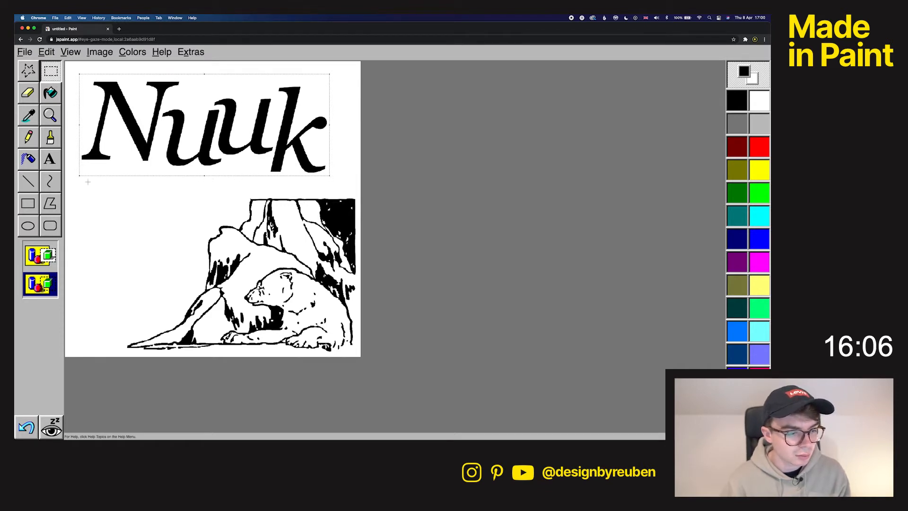
pyautogui.moveTo(79, 176); pyautogui.dragTo(76, 182)
pyautogui.press('super+z')
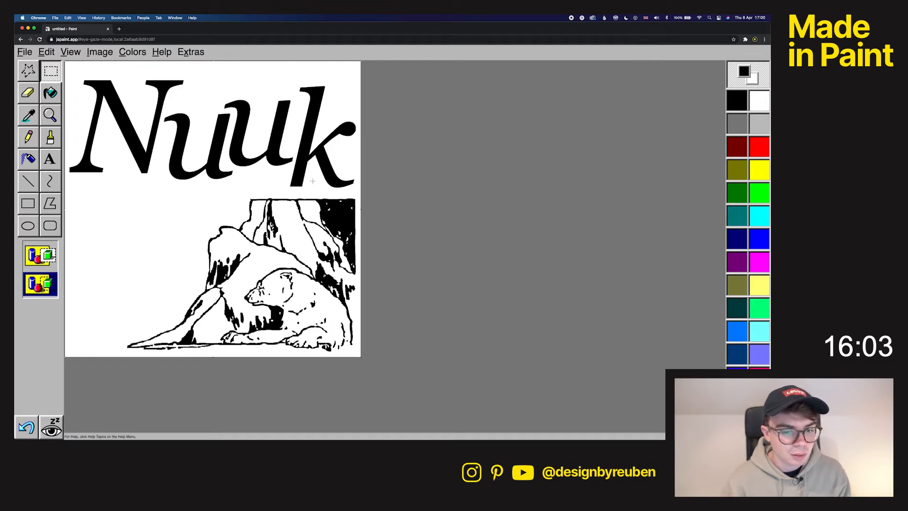
# Select the whole word Nuuk, scale it down slightly and move it up a little.
pyautogui.moveTo(313, 93); pyautogui.dragTo(292, 89)
pyautogui.click(352, 195)
pyautogui.moveTo(355, 194); pyautogui.dragTo(302, 90)
pyautogui.click(302, 89)
pyautogui.moveTo(66, 72); pyautogui.dragTo(358, 194)
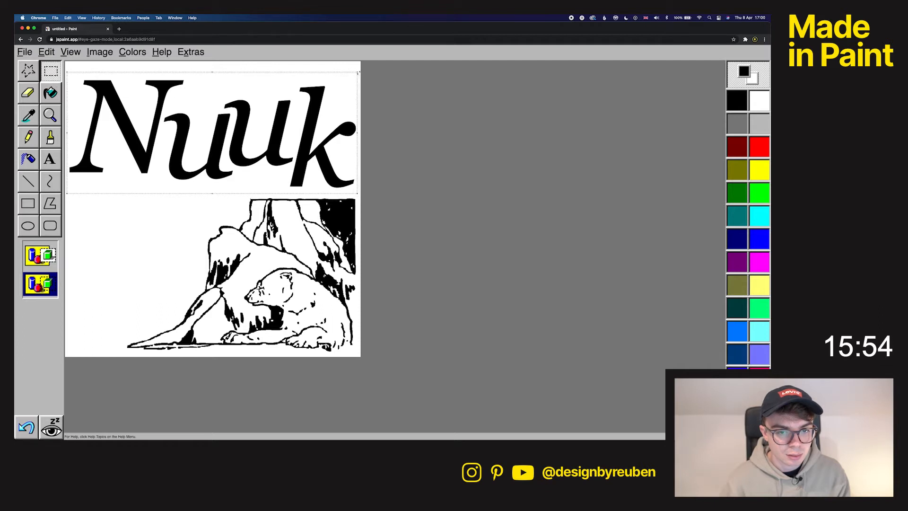
pyautogui.moveTo(353, 76); pyautogui.dragTo(353, 76)
pyautogui.moveTo(324, 150); pyautogui.dragTo(325, 146)
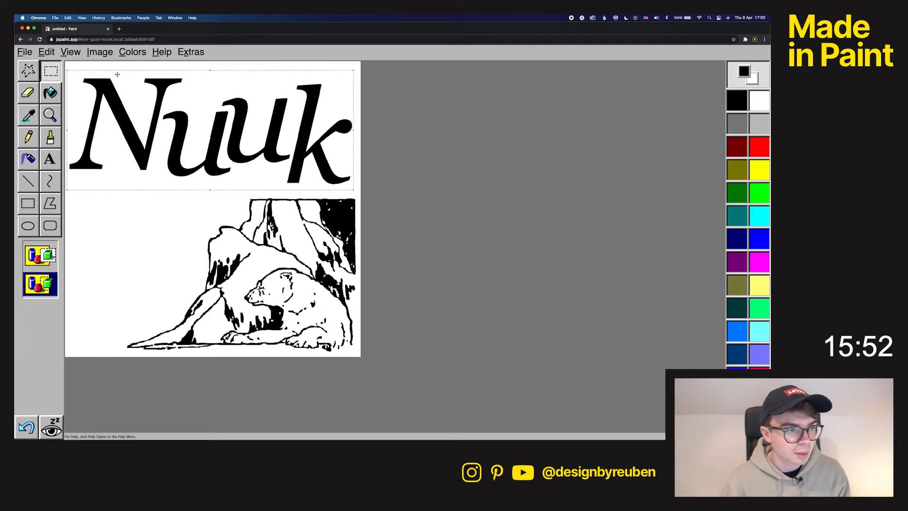
pyautogui.click(56, 55)
pyautogui.moveTo(104, 53)
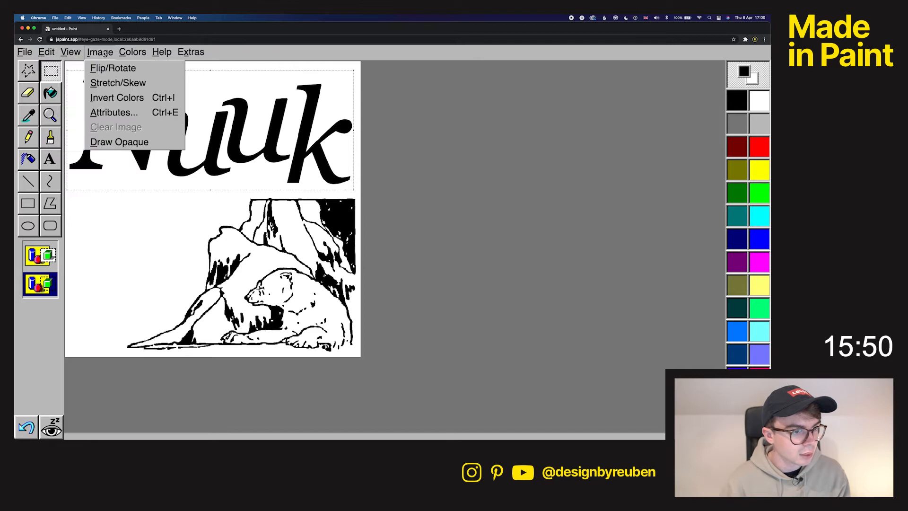
pyautogui.click(113, 68)
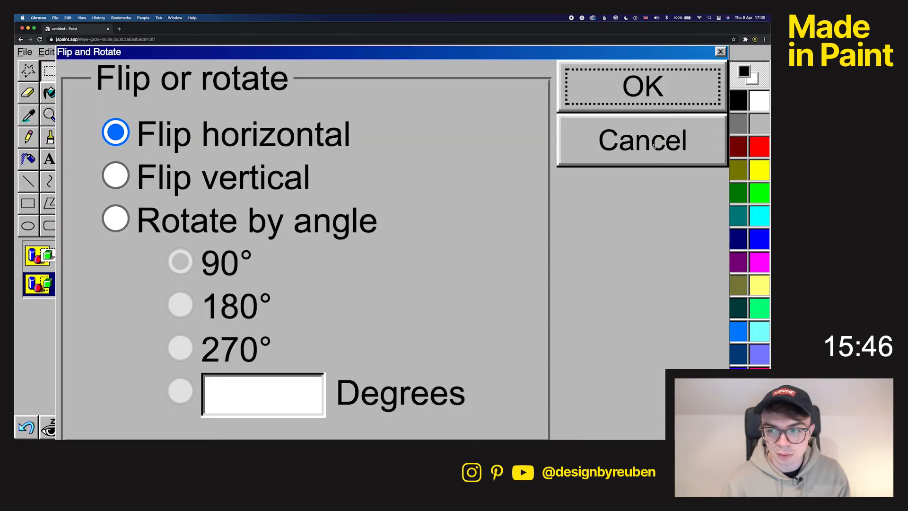
pyautogui.press('Escape')
# Nudge the selected word Nuuk closer to the canvas's upper edge and place it there.
pyautogui.moveTo(226, 126); pyautogui.dragTo(227, 121)
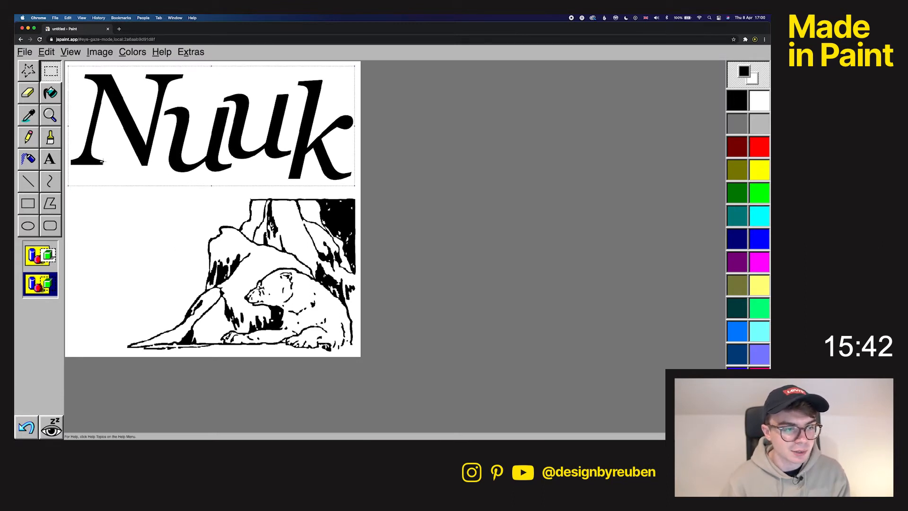
pyautogui.click(30, 77)
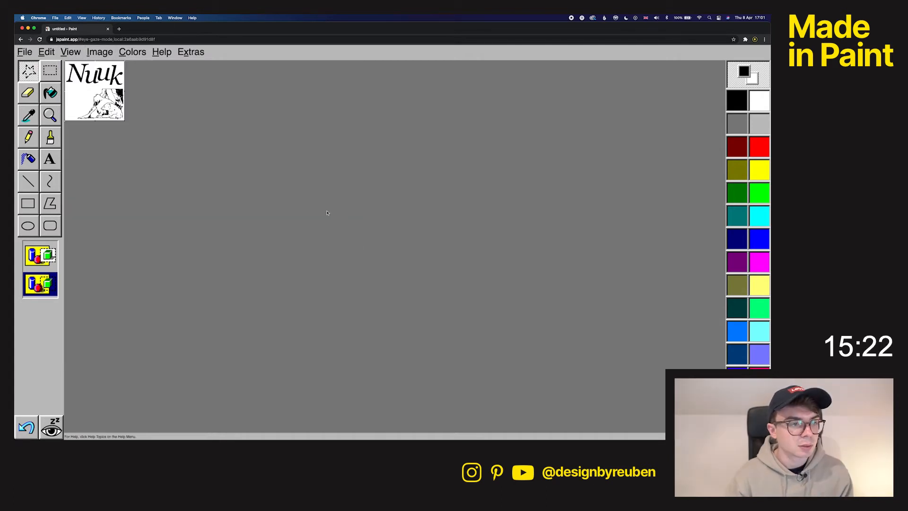
# View the picture at Large Size and zoom it to fit the window.
pyautogui.click(106, 55)
pyautogui.click(105, 56)
pyautogui.click(106, 56)
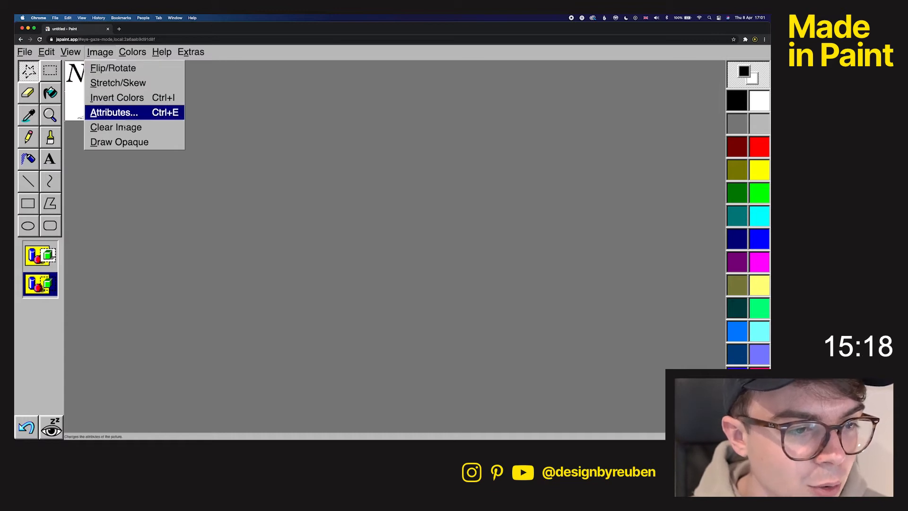
pyautogui.moveTo(83, 58)
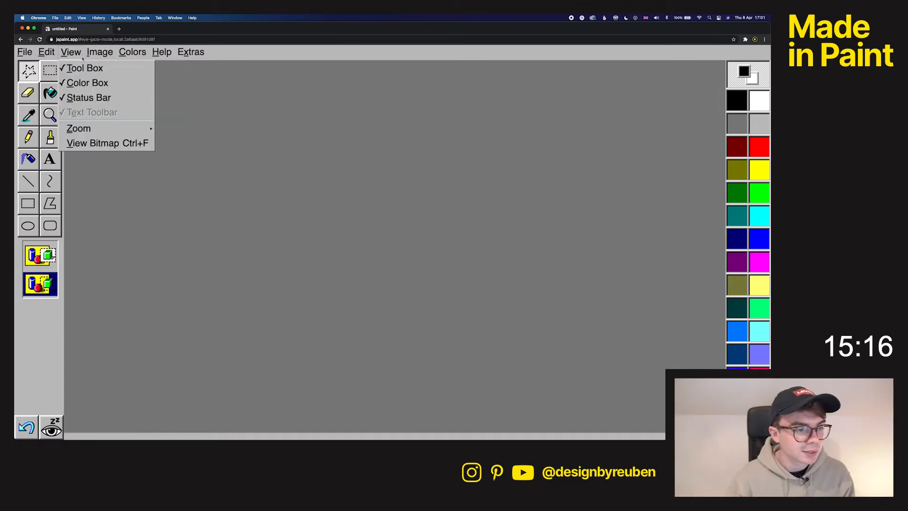
pyautogui.moveTo(118, 129)
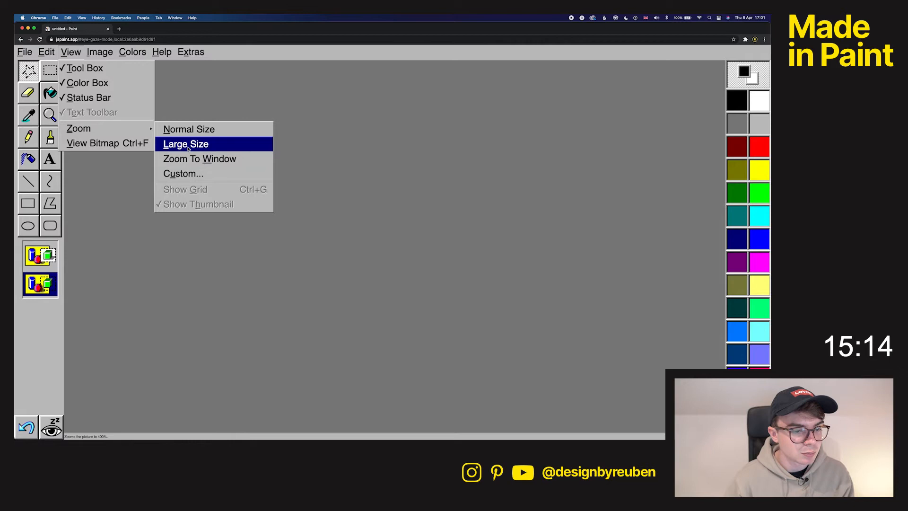
pyautogui.click(186, 143)
pyautogui.click(71, 52)
pyautogui.moveTo(119, 128)
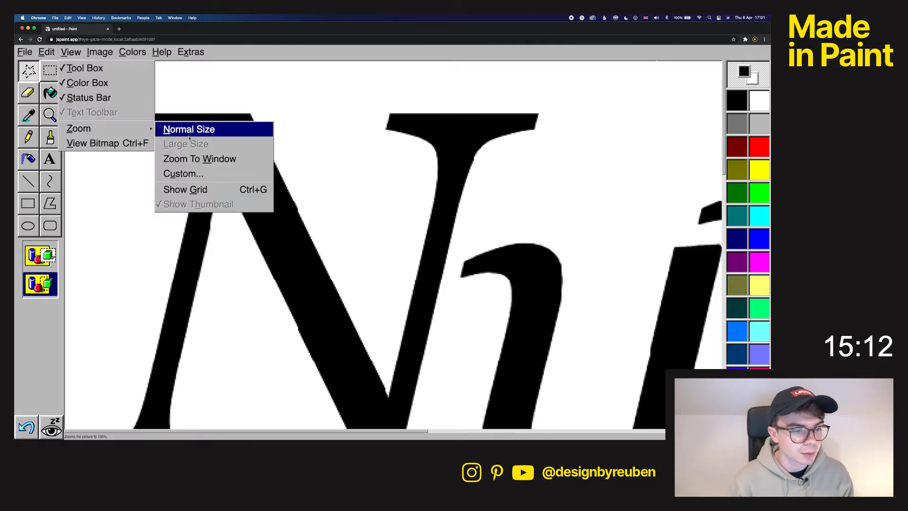
pyautogui.click(194, 160)
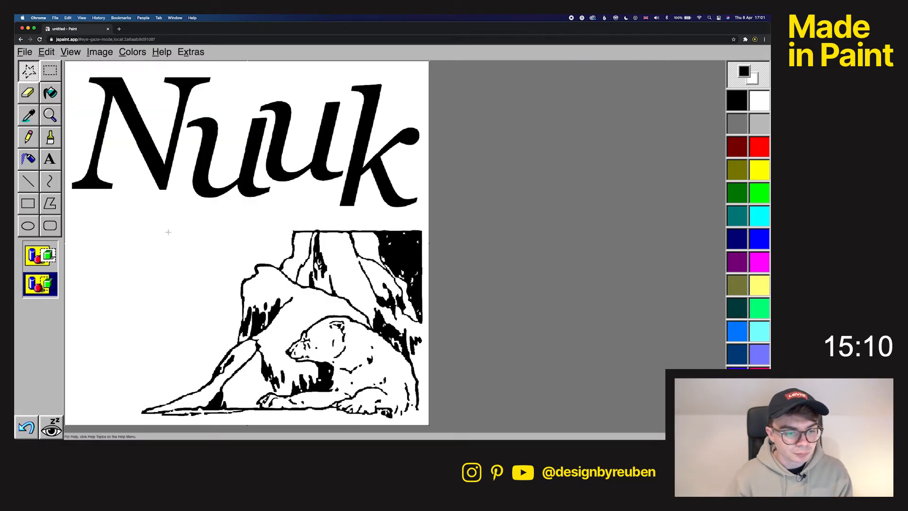
# Create a text box between the word Nuuk and the mountain drawing and set its font to Arial.
pyautogui.click(50, 159)
pyautogui.moveTo(77, 207); pyautogui.dragTo(279, 256)
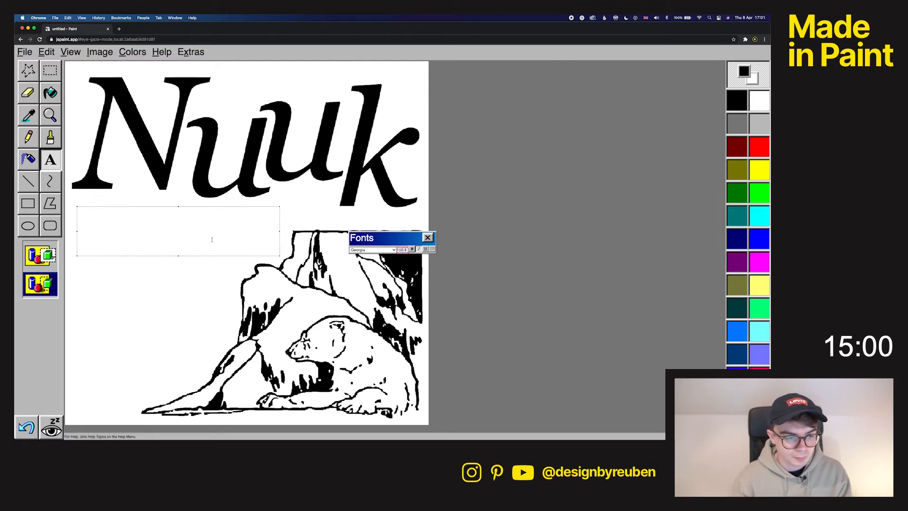
pyautogui.moveTo(174, 256); pyautogui.dragTo(178, 282)
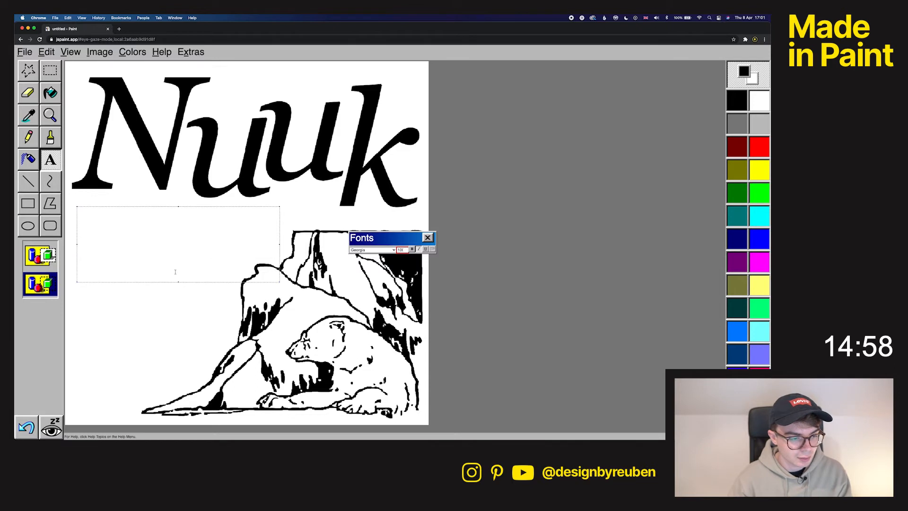
pyautogui.click(373, 250)
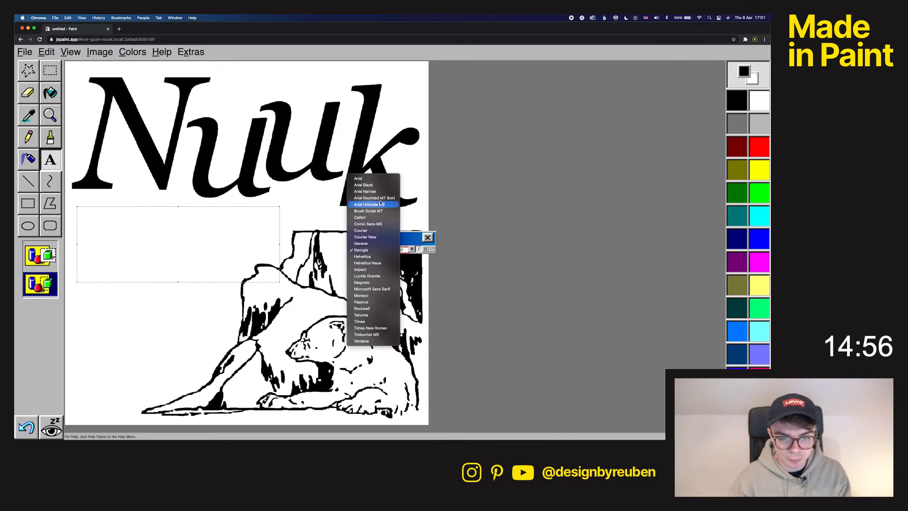
pyautogui.press('Return')
# Enter SAVE THE in capitals, fit the text box around it and align it with the left edge of Nuuk.
pyautogui.write('as')
pyautogui.press('BackSpace')
pyautogui.press('BackSpace')
pyautogui.write('Save')
pyautogui.hotkey('shift', 'Left')
pyautogui.hotkey('shift', 'Left')
pyautogui.hotkey('shift', 'Left')
pyautogui.hotkey('shift', 'Left')
pyautogui.write('SAVE')
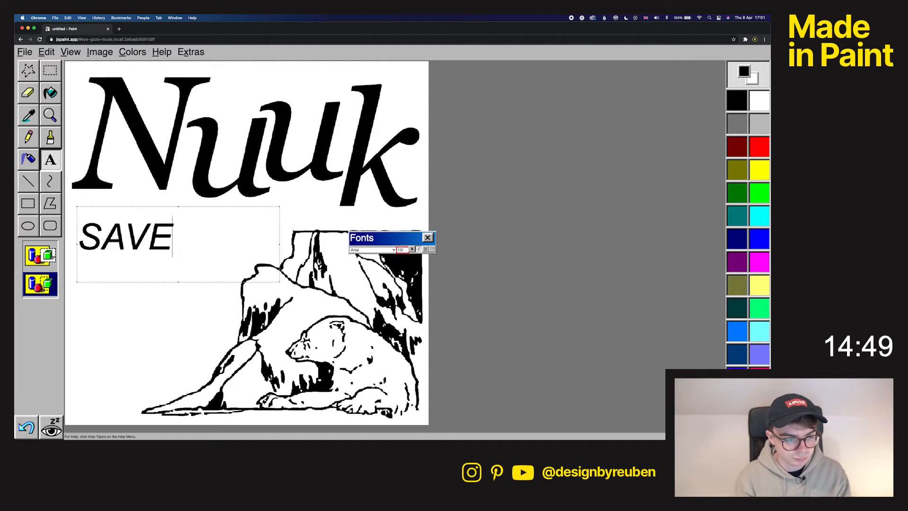
pyautogui.write(' THE')
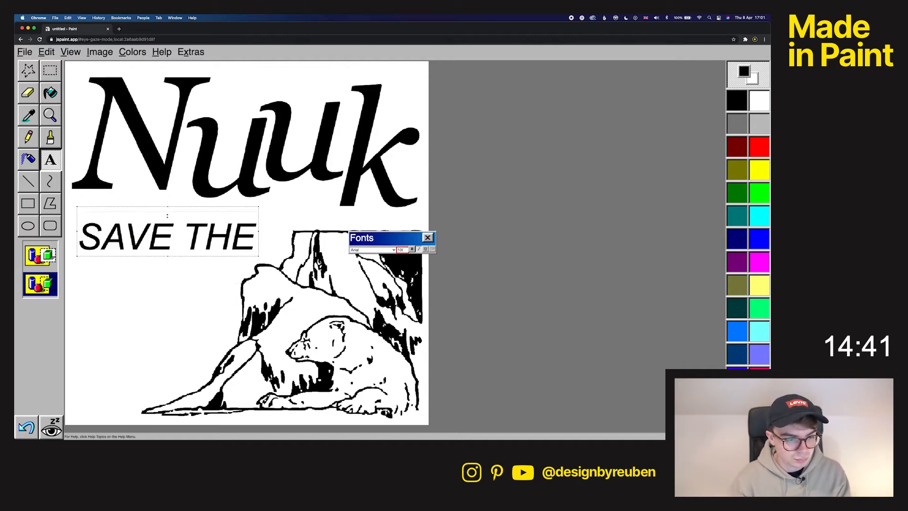
pyautogui.moveTo(260, 262); pyautogui.dragTo(255, 251)
# Add the text POLAR in Arial below SAVE THE, leaving a gap between them.
pyautogui.moveTo(75, 281); pyautogui.dragTo(234, 322)
pyautogui.write('POLAR')
pyautogui.moveTo(154, 323); pyautogui.dragTo(155, 334)
# Add the text BEARS in Arial below POLAR, move it up closer to POLAR and place it.
pyautogui.moveTo(78, 344); pyautogui.dragTo(202, 378)
pyautogui.write('BEARS')
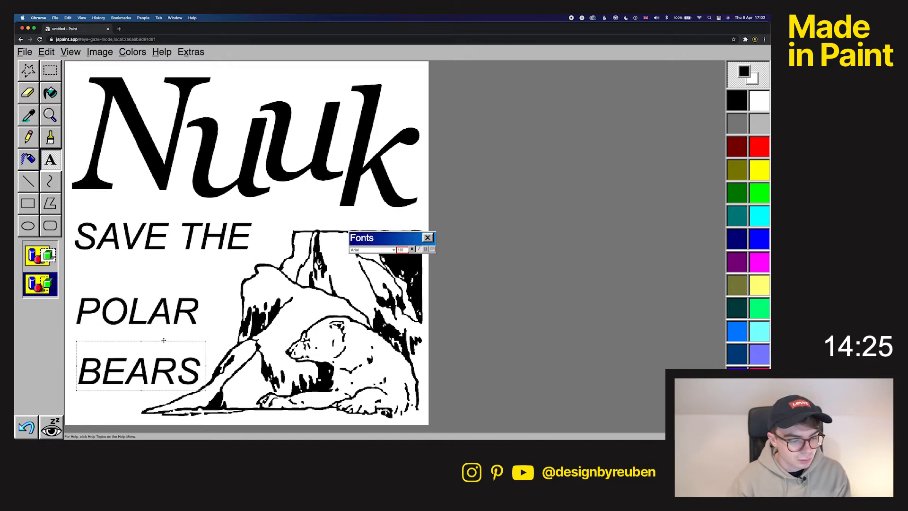
pyautogui.moveTo(138, 340); pyautogui.dragTo(137, 328)
pyautogui.click(29, 73)
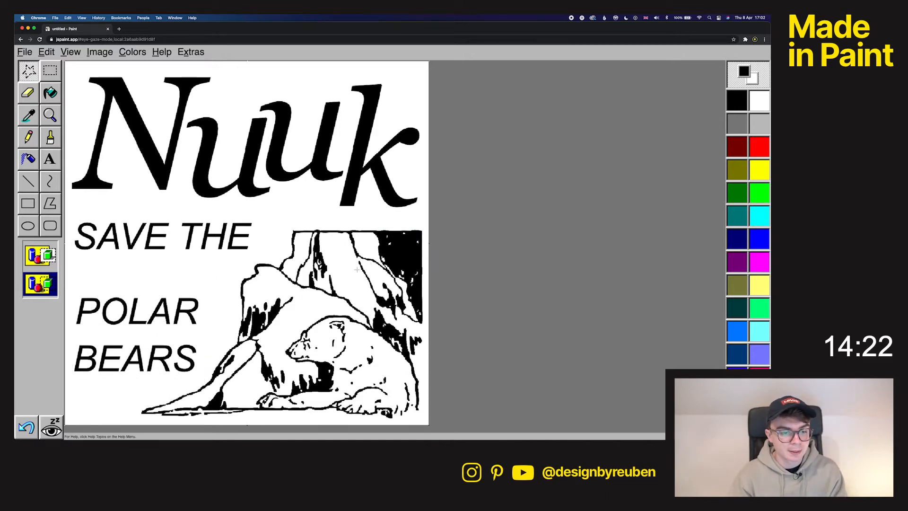
pyautogui.click(50, 72)
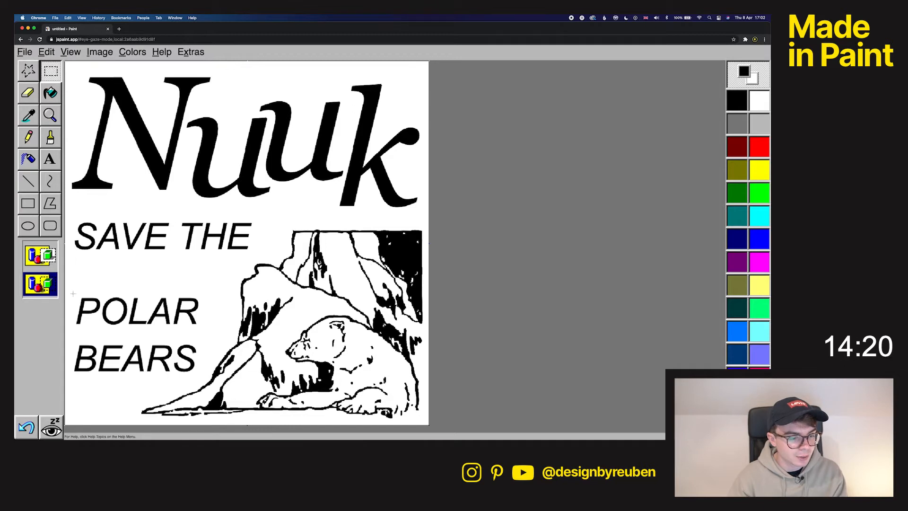
# Move POLAR up close under SAVE THE and BEARS under POLAR, indenting each line, and lower BEARS again.
pyautogui.moveTo(73, 294); pyautogui.dragTo(190, 327)
pyautogui.moveTo(179, 294); pyautogui.dragTo(184, 254)
pyautogui.moveTo(72, 339); pyautogui.dragTo(199, 378)
pyautogui.moveTo(168, 337); pyautogui.dragTo(189, 284)
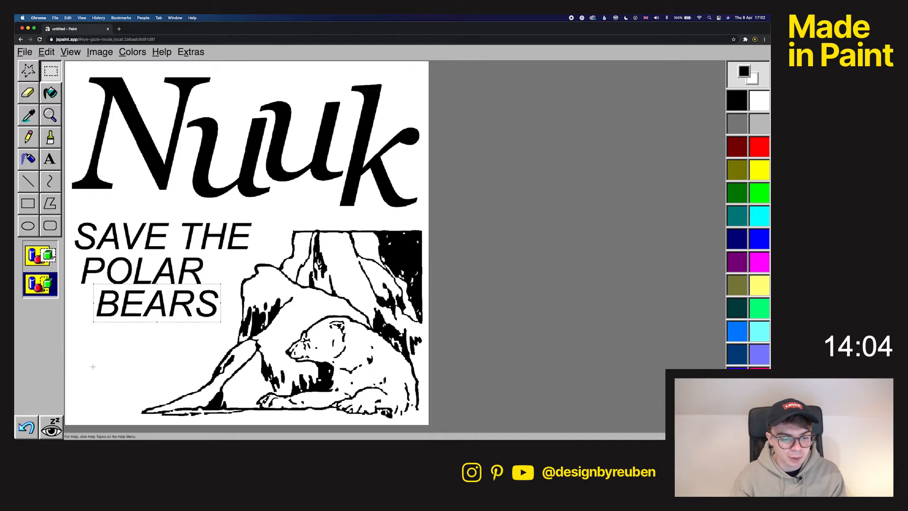
pyautogui.moveTo(215, 284); pyautogui.dragTo(208, 322)
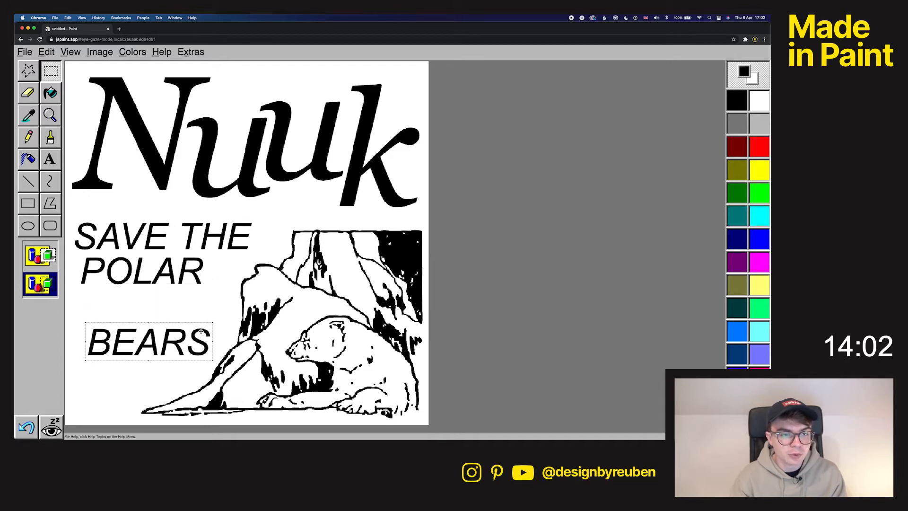
# Search Google for GREENLAND FLAG in a new browser tab and return to the poster.
pyautogui.click(118, 30)
pyautogui.write('GR')
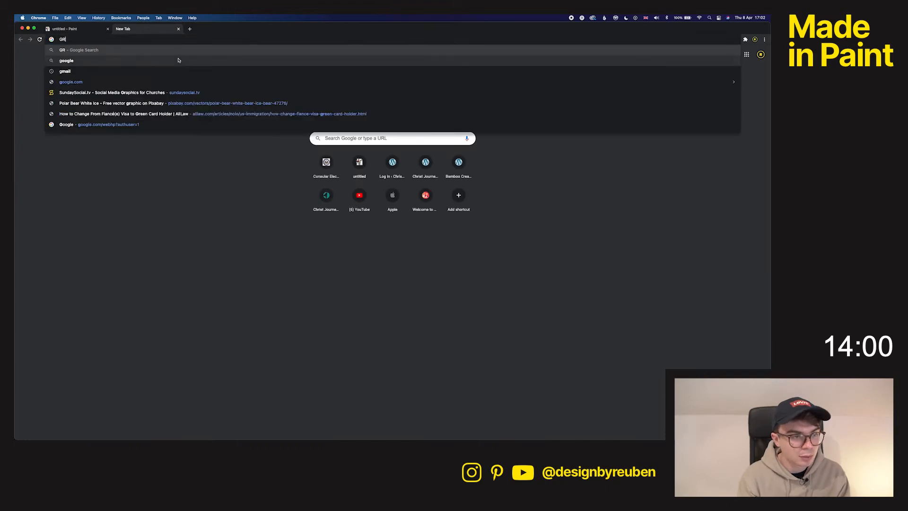
pyautogui.write('EENLAND FLAG')
pyautogui.press('Return')
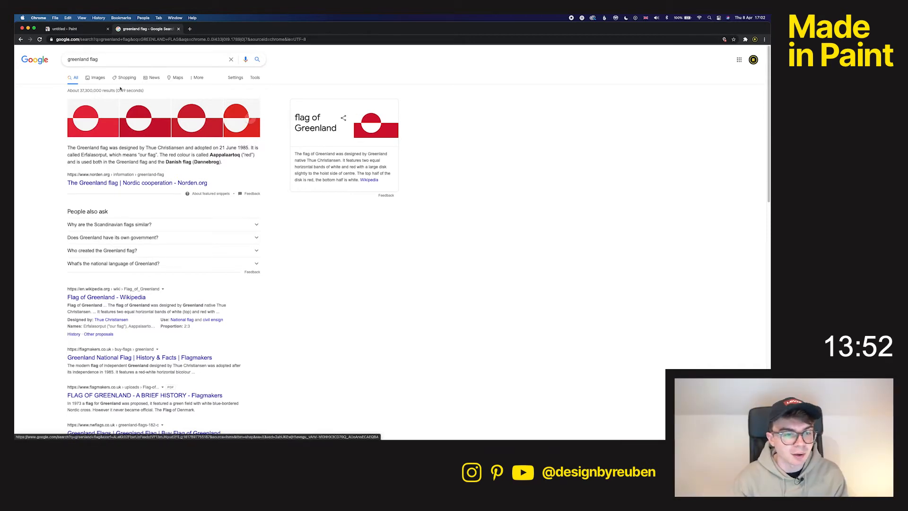
pyautogui.click(89, 31)
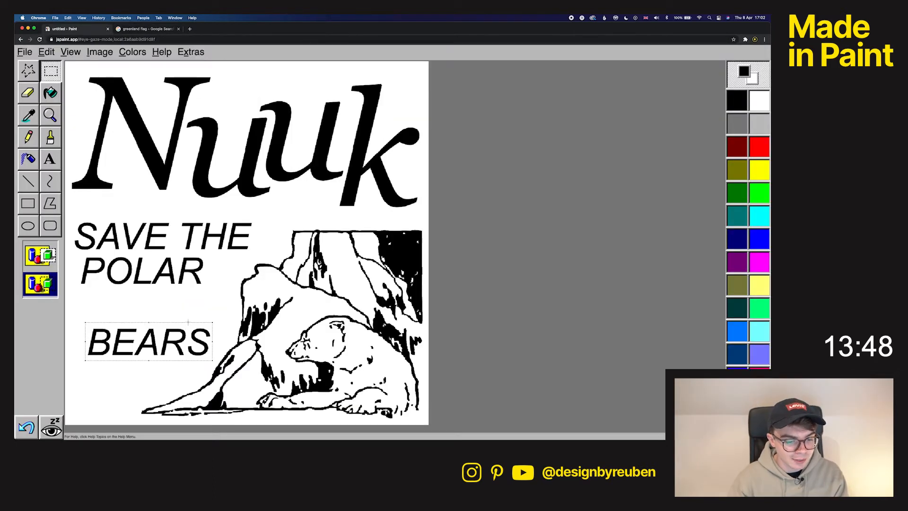
# Restack BEARS, POLAR and SAVE THE as tightly spaced lines lower on the poster, beside the drawing, and select the block.
pyautogui.moveTo(188, 322)
pyautogui.mouseDown()
pyautogui.moveTo(159, 361)
pyautogui.moveTo(164, 380)
pyautogui.moveTo(154, 339)
pyautogui.moveTo(162, 339)
pyautogui.mouseUp()
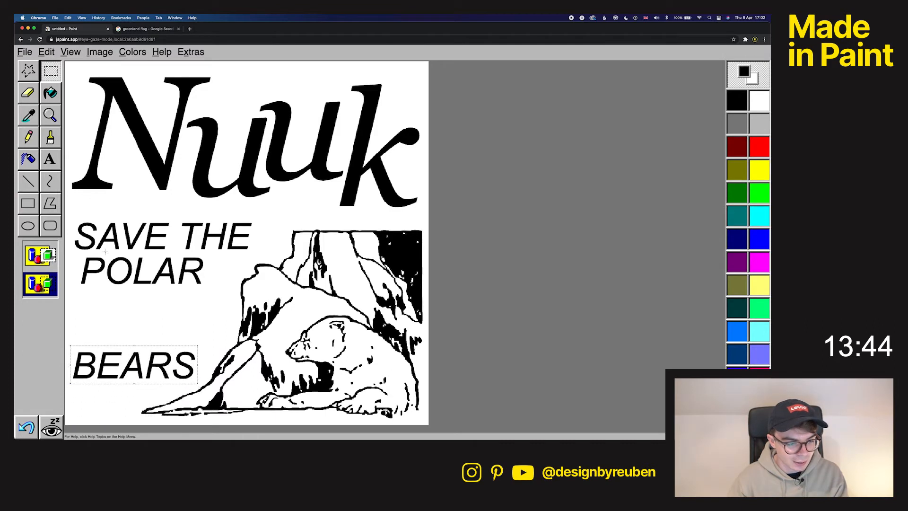
pyautogui.moveTo(77, 255); pyautogui.dragTo(205, 292)
pyautogui.moveTo(186, 257); pyautogui.dragTo(172, 321)
pyautogui.click(75, 218)
pyautogui.moveTo(75, 219); pyautogui.dragTo(253, 255)
pyautogui.moveTo(224, 226); pyautogui.dragTo(192, 290)
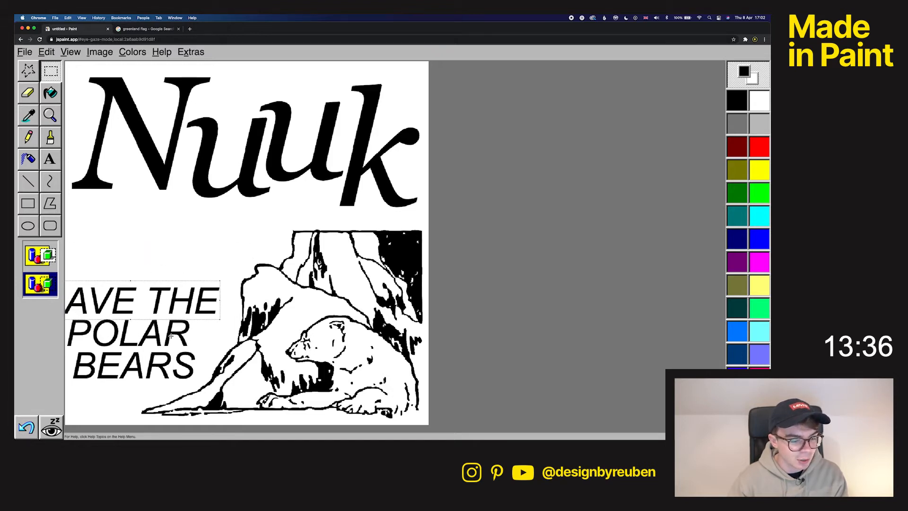
pyautogui.moveTo(198, 381); pyautogui.dragTo(66, 264)
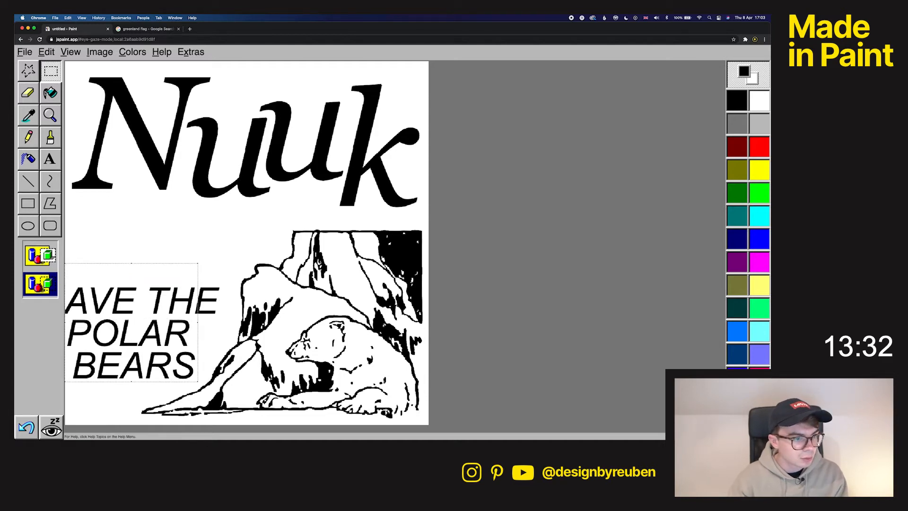
# Erase the words SAVE THE with the Eraser at its largest size.
pyautogui.click(49, 93)
pyautogui.click(28, 137)
pyautogui.click(28, 159)
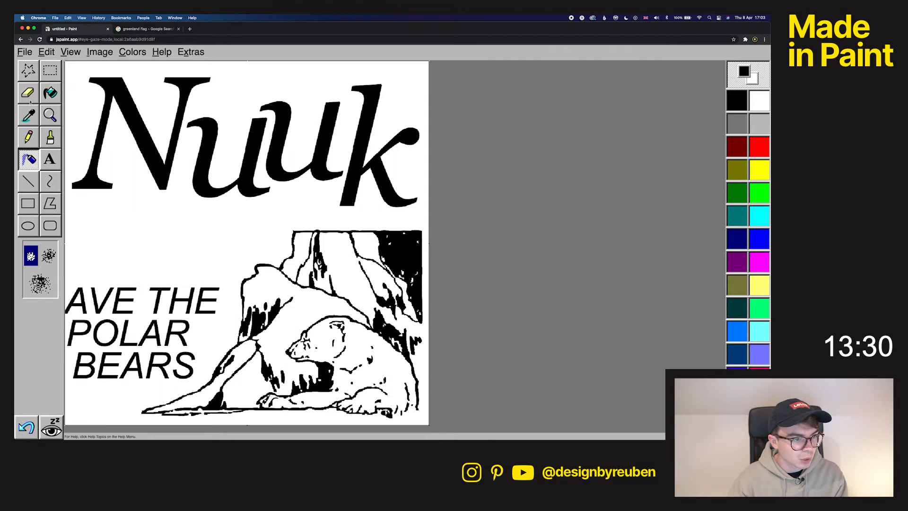
pyautogui.click(28, 93)
pyautogui.click(51, 295)
pyautogui.moveTo(131, 290)
pyautogui.mouseDown()
pyautogui.moveTo(66, 310)
pyautogui.moveTo(81, 305)
pyautogui.moveTo(80, 274)
pyautogui.mouseUp()
pyautogui.moveTo(202, 294); pyautogui.dragTo(203, 303)
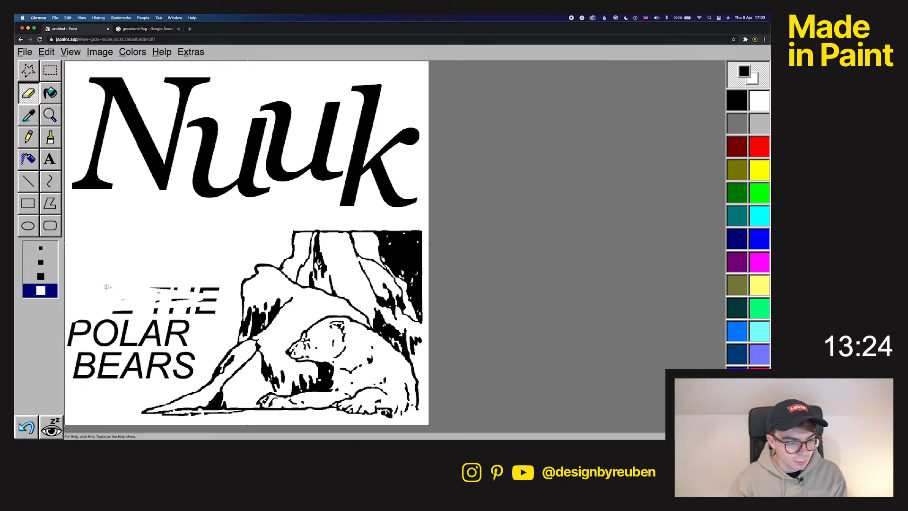
pyautogui.moveTo(129, 310); pyautogui.dragTo(164, 285)
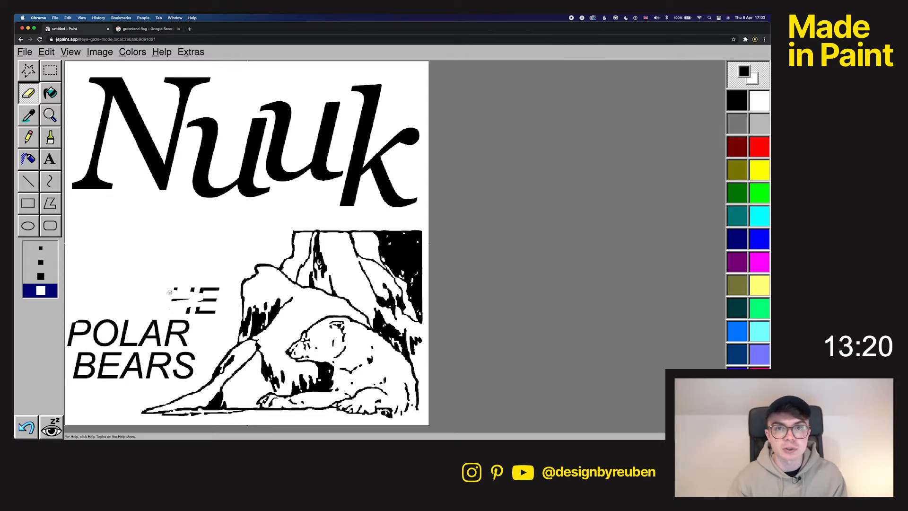
pyautogui.moveTo(172, 300)
pyautogui.mouseDown()
pyautogui.moveTo(190, 300)
pyautogui.moveTo(195, 286)
pyautogui.moveTo(173, 314)
pyautogui.moveTo(217, 312)
pyautogui.moveTo(196, 307)
pyautogui.moveTo(221, 303)
pyautogui.moveTo(199, 300)
pyautogui.moveTo(217, 285)
pyautogui.mouseUp()
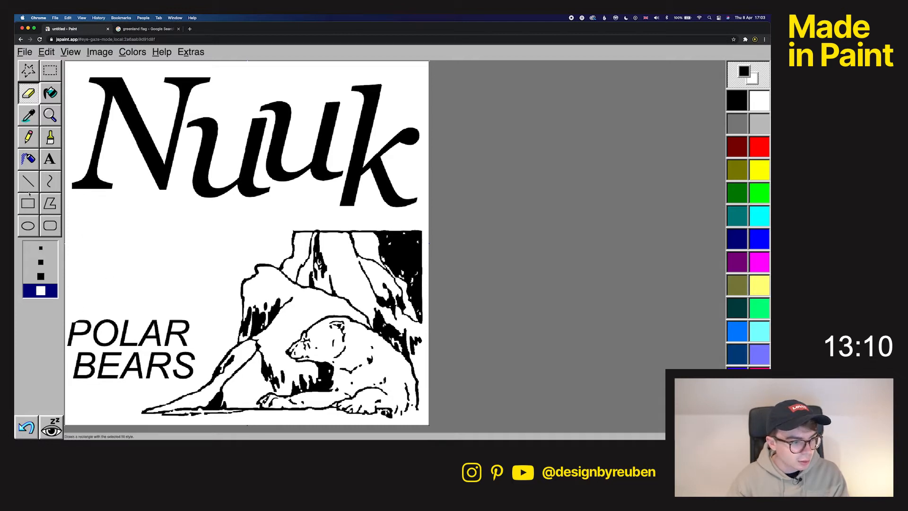
# Set the foreground colour to white and fill the letter P of POLAR with it.
pyautogui.click(49, 95)
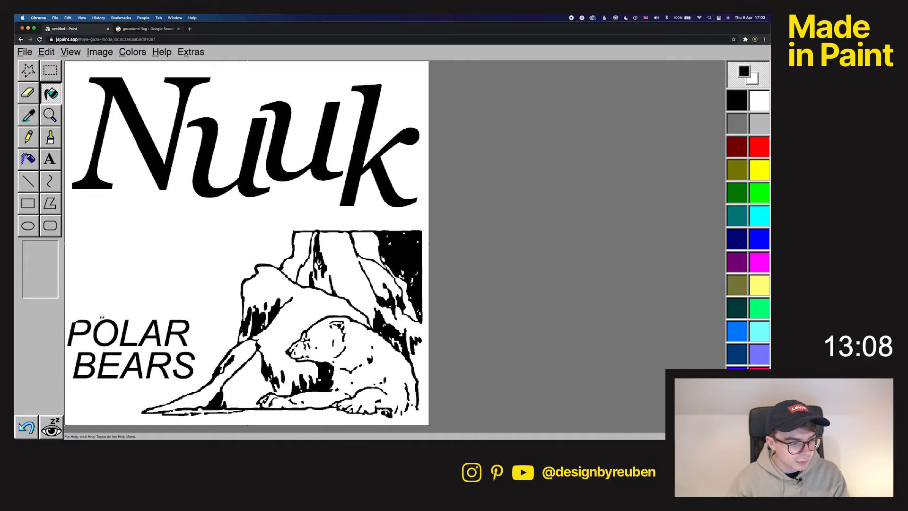
pyautogui.click(763, 110)
pyautogui.click(90, 327)
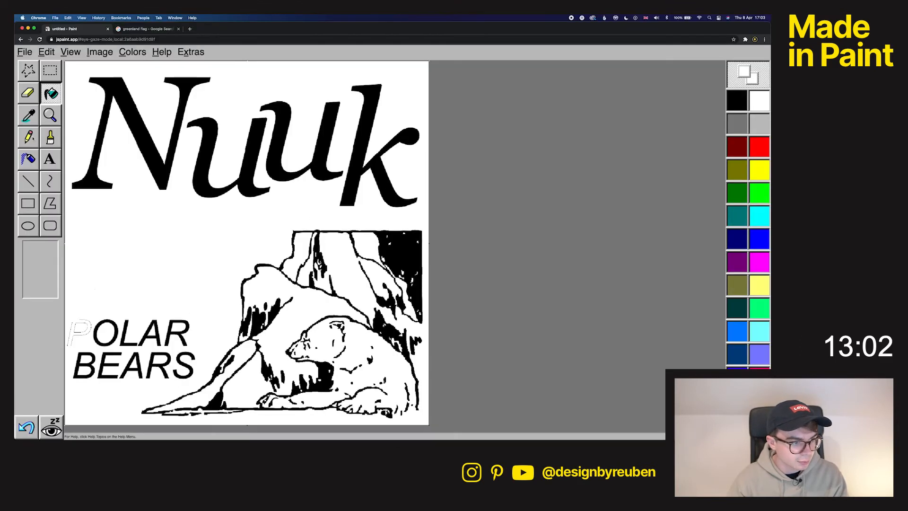
pyautogui.click(33, 138)
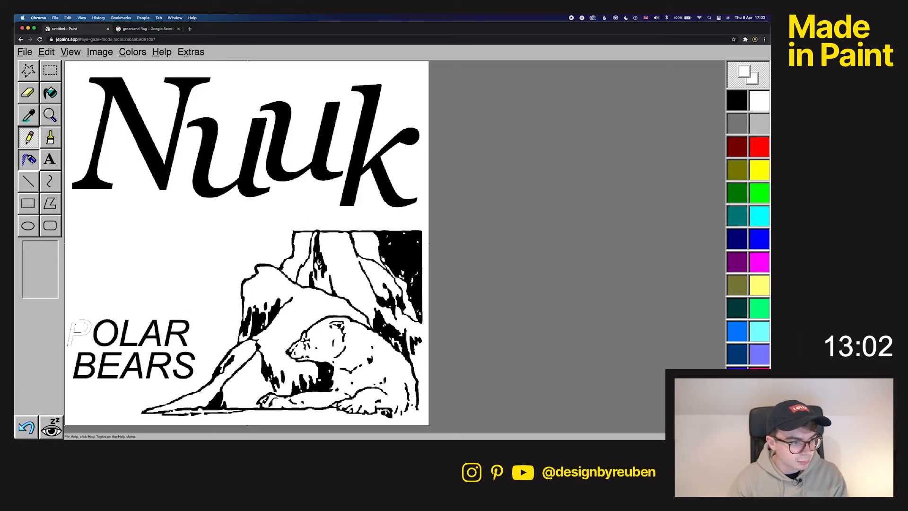
pyautogui.click(30, 159)
pyautogui.click(29, 94)
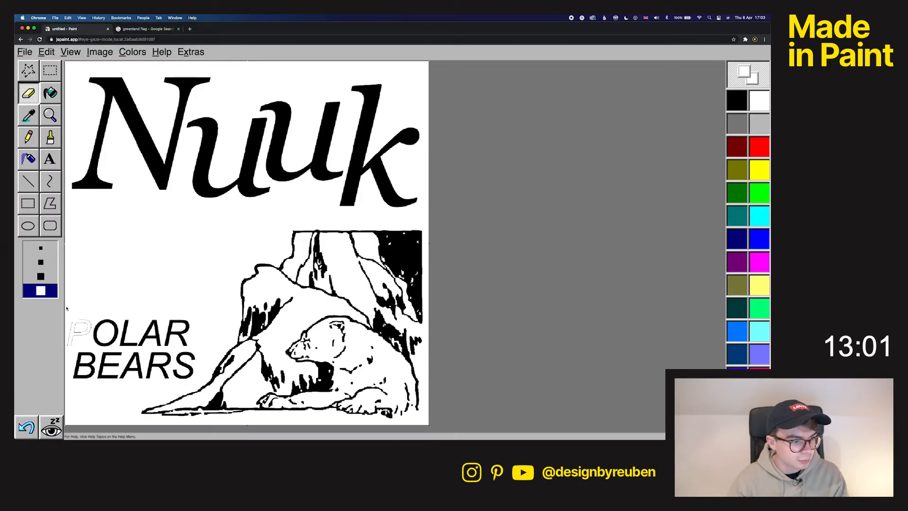
# Cover the words POLAR BEARS with a solid white rectangle without an outline.
pyautogui.click(26, 200)
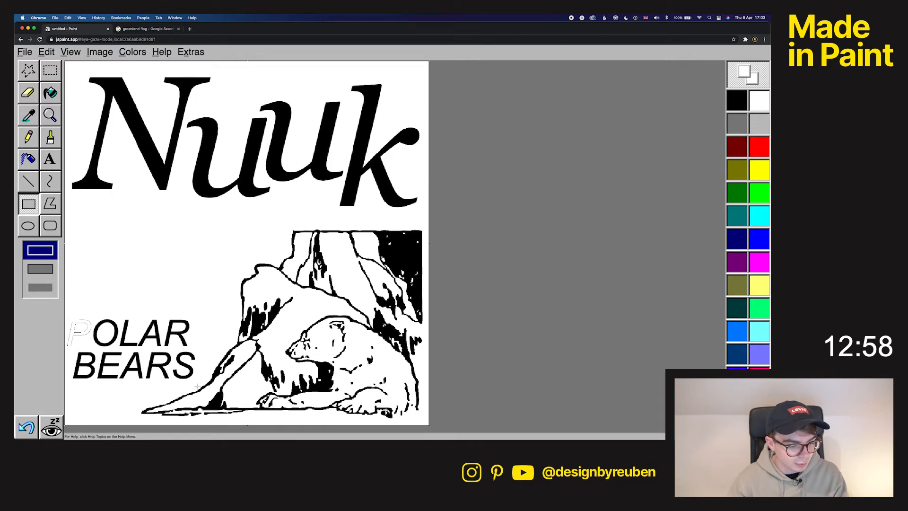
pyautogui.click(40, 288)
pyautogui.moveTo(67, 317); pyautogui.dragTo(197, 382)
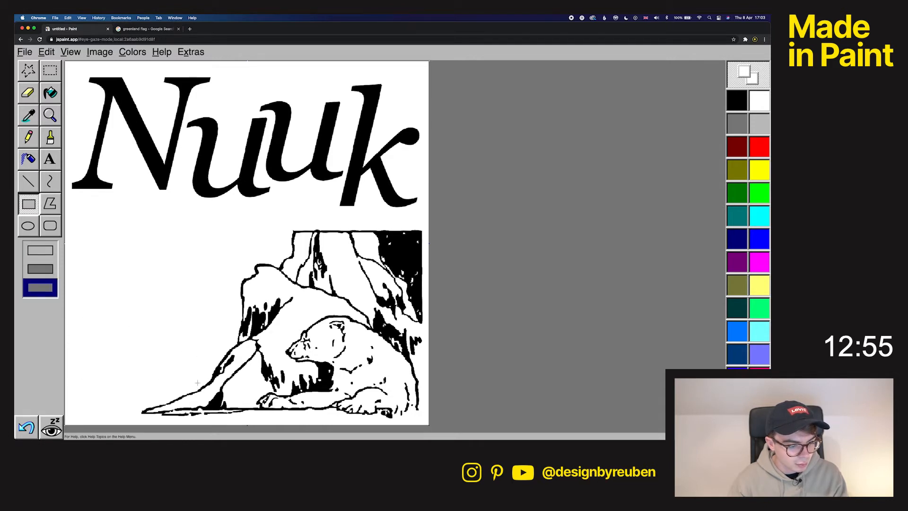
# Select the polar bear drawing, shrink it to a little over half its width and move it up beneath Nuuk.
pyautogui.click(53, 72)
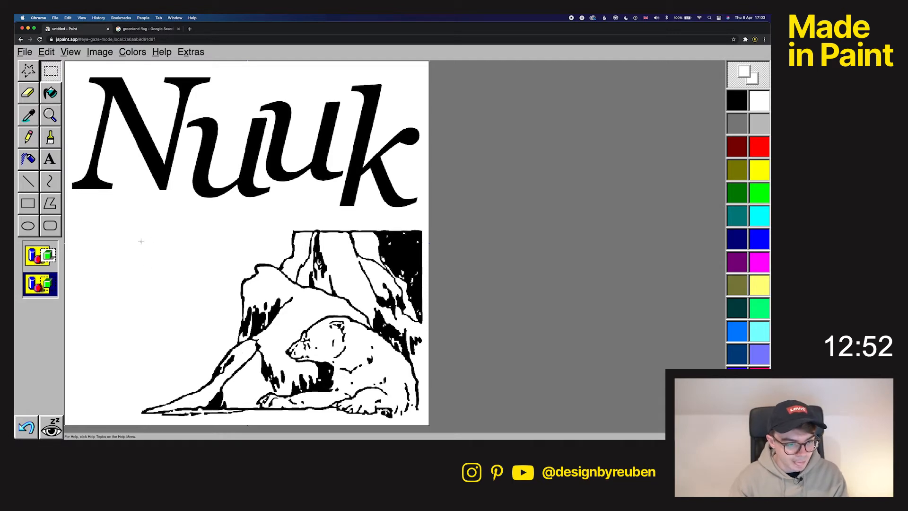
pyautogui.moveTo(127, 221); pyautogui.dragTo(426, 421)
pyautogui.moveTo(428, 220); pyautogui.dragTo(293, 287)
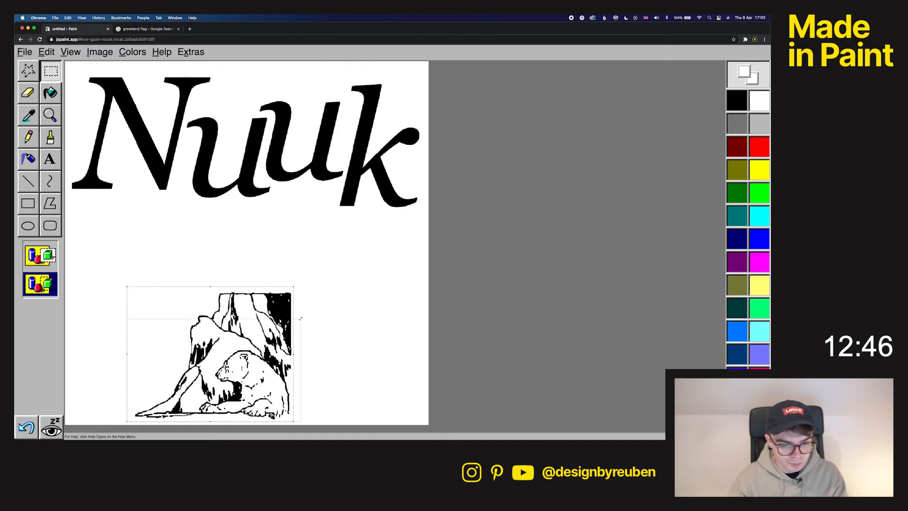
pyautogui.moveTo(300, 319); pyautogui.dragTo(301, 318)
pyautogui.moveTo(246, 355); pyautogui.dragTo(305, 259)
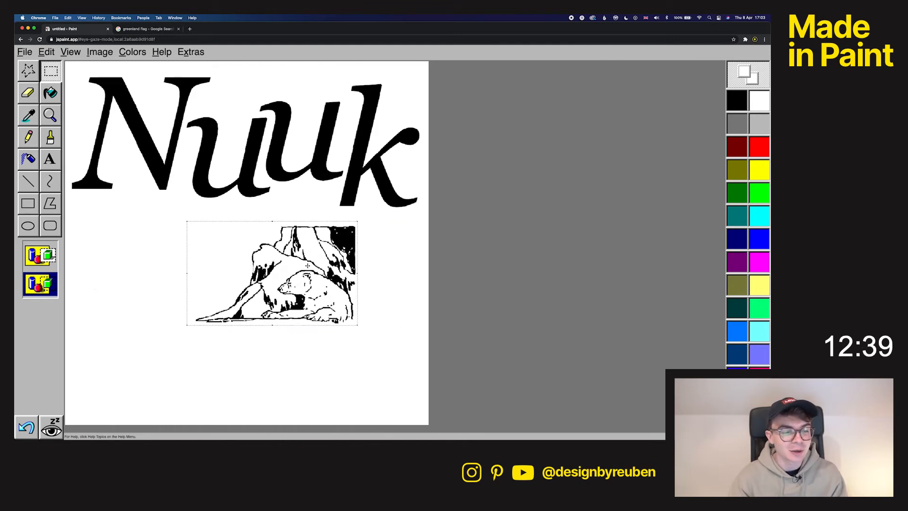
# Choose the Rectangle tool with the solid fill style without an outline.
pyautogui.click(27, 204)
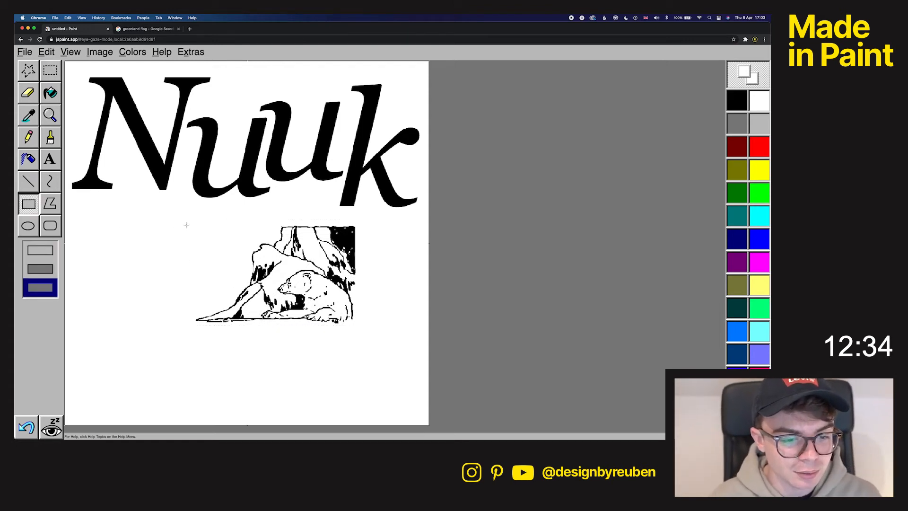
pyautogui.click(29, 226)
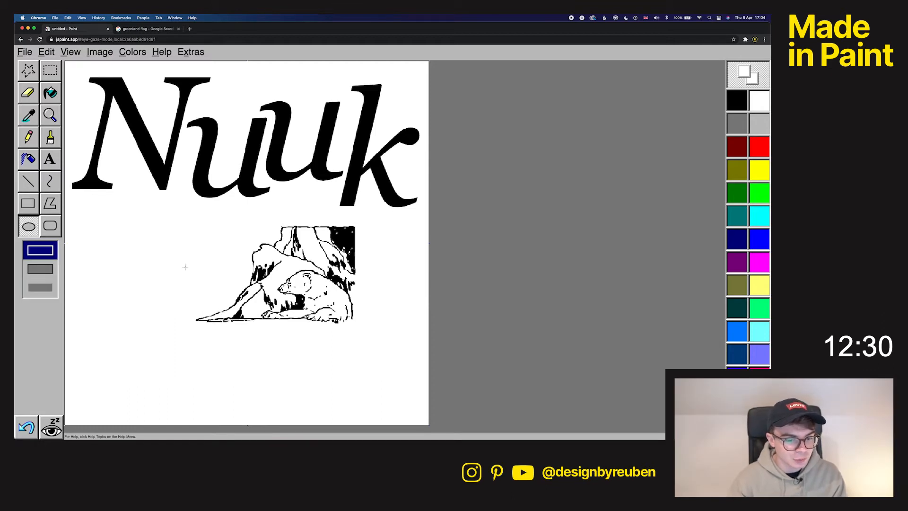
pyautogui.click(28, 203)
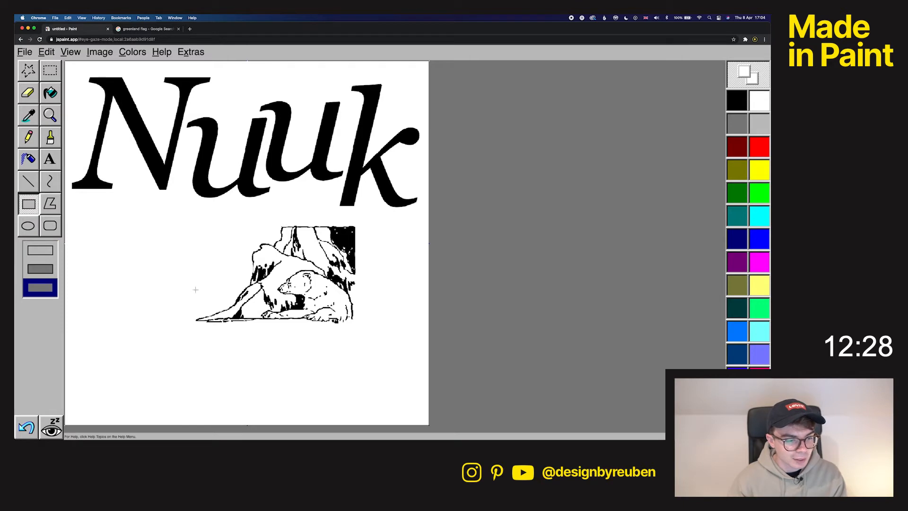
pyautogui.click(49, 253)
pyautogui.click(48, 286)
pyautogui.click(48, 254)
pyautogui.click(47, 285)
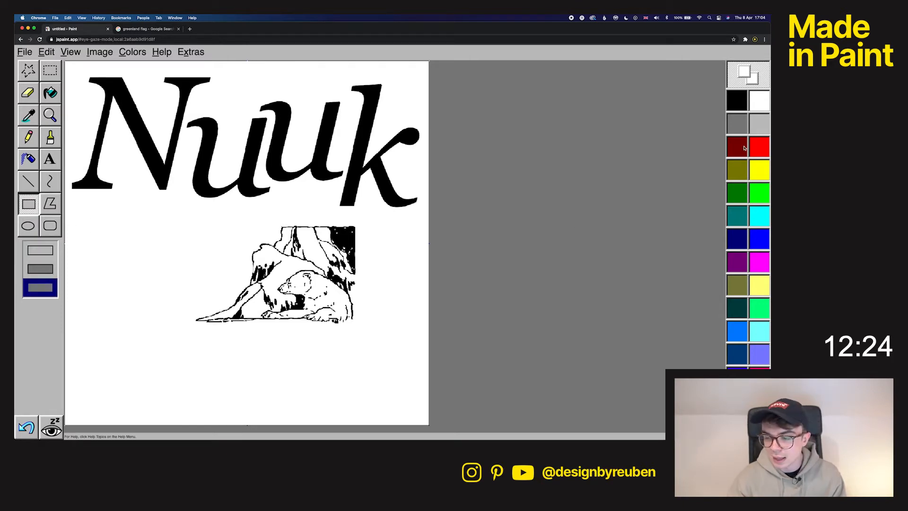
# Check the red of the Greenland flag in the browser search results and return to the poster.
pyautogui.click(150, 27)
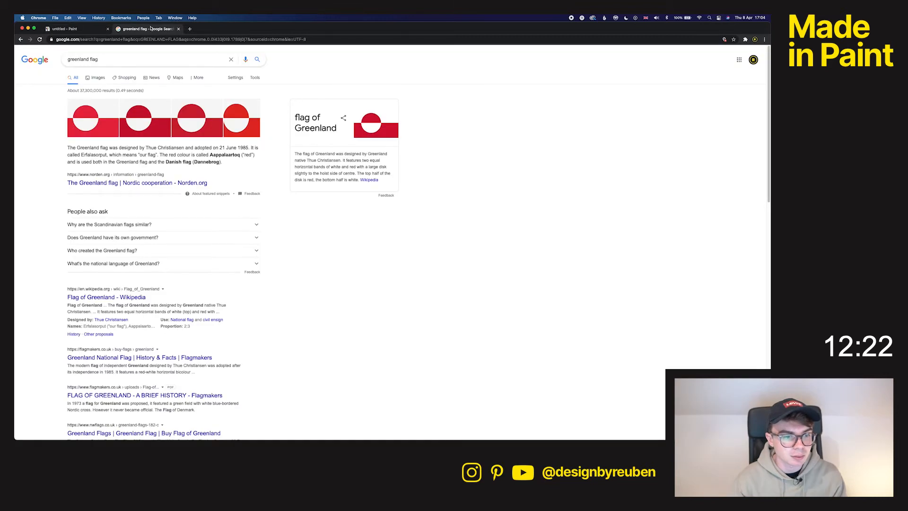
pyautogui.click(69, 30)
pyautogui.click(133, 52)
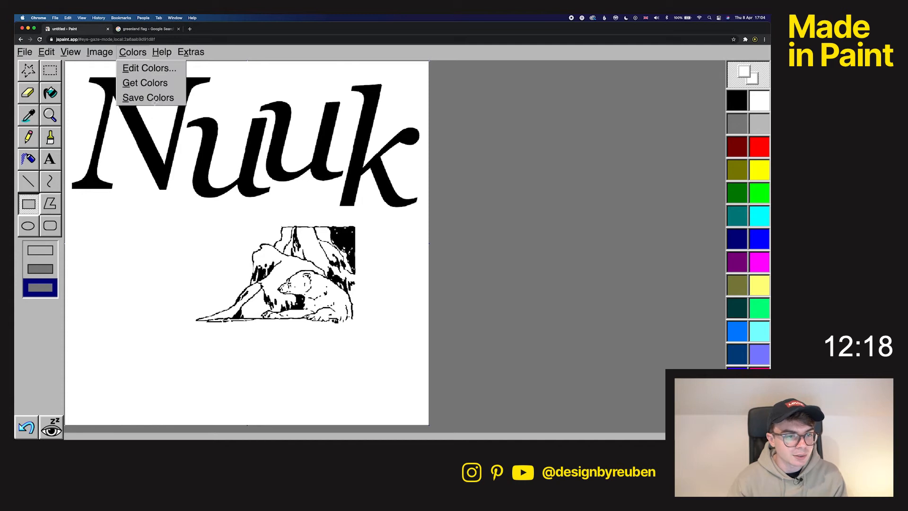
pyautogui.click(156, 85)
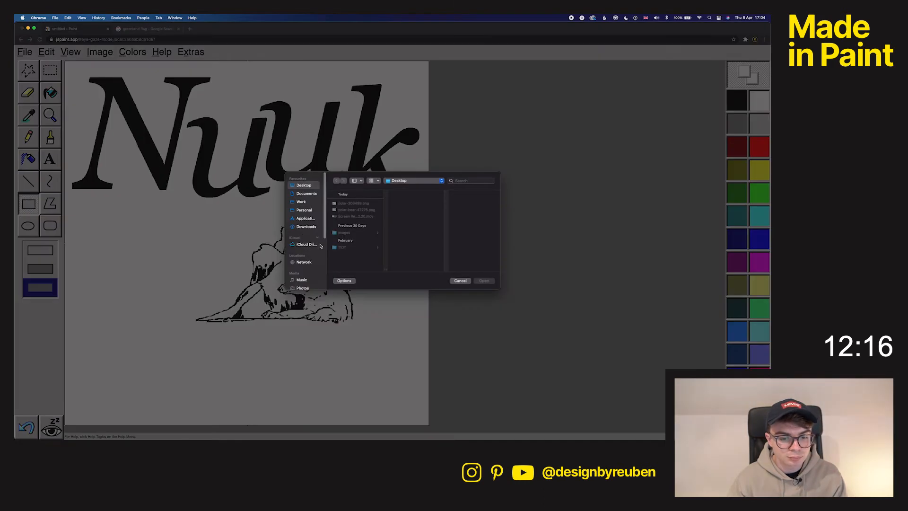
pyautogui.click(460, 280)
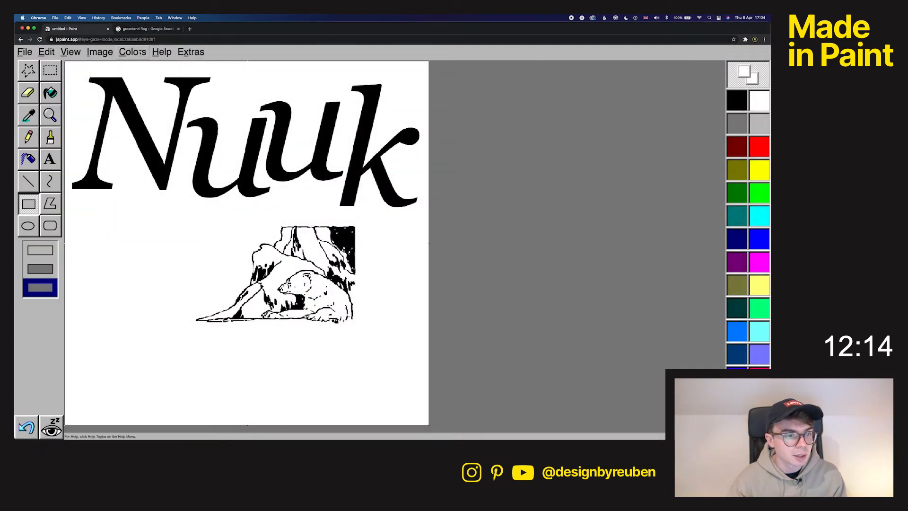
# Define a light red in the first custom colour slot and apply it as the foreground colour.
pyautogui.click(140, 52)
pyautogui.click(152, 67)
pyautogui.click(274, 320)
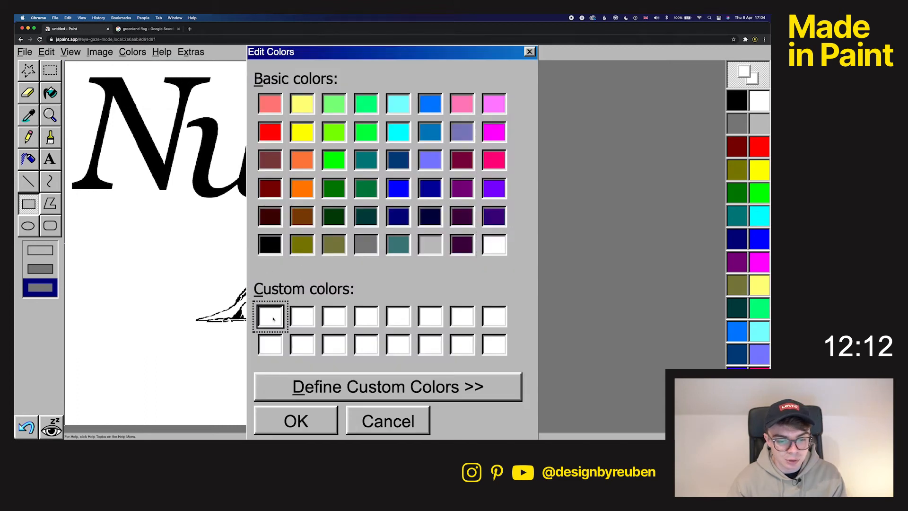
pyautogui.click(347, 386)
pyautogui.moveTo(271, 105); pyautogui.dragTo(264, 89)
pyautogui.moveTo(510, 147); pyautogui.dragTo(519, 167)
pyautogui.moveTo(263, 82); pyautogui.dragTo(261, 79)
pyautogui.click(519, 160)
pyautogui.moveTo(525, 158); pyautogui.dragTo(524, 154)
pyautogui.click(455, 420)
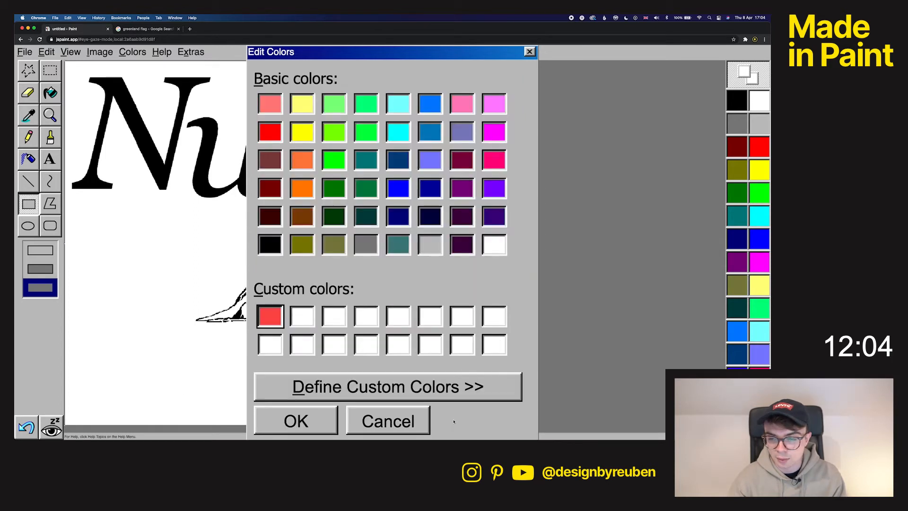
pyautogui.click(283, 327)
pyautogui.click(303, 408)
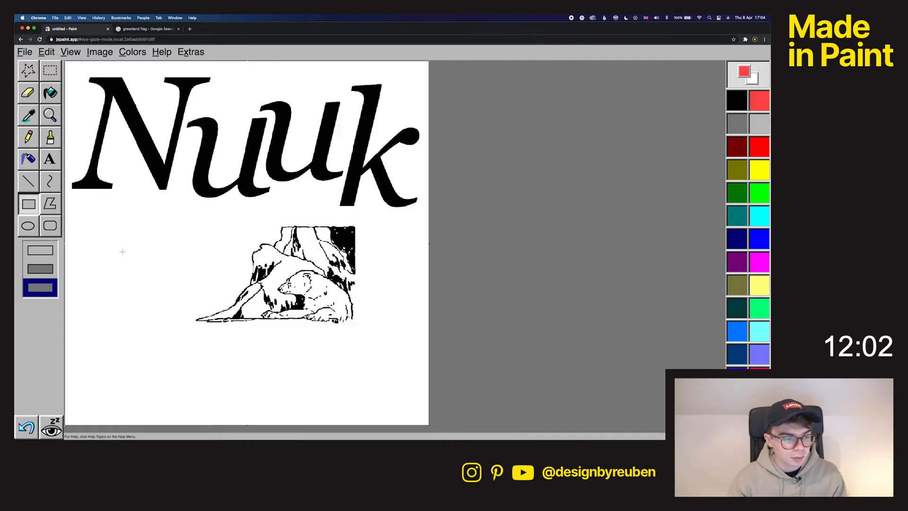
# Try a solid red rectangle below Nuuk, beside the bear drawing, and undo it.
pyautogui.moveTo(85, 210); pyautogui.dragTo(222, 297)
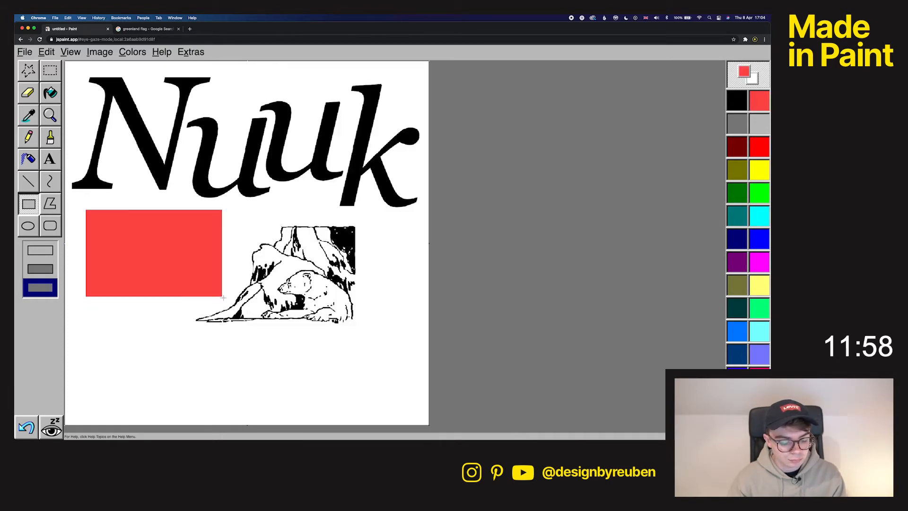
pyautogui.press('super+z')
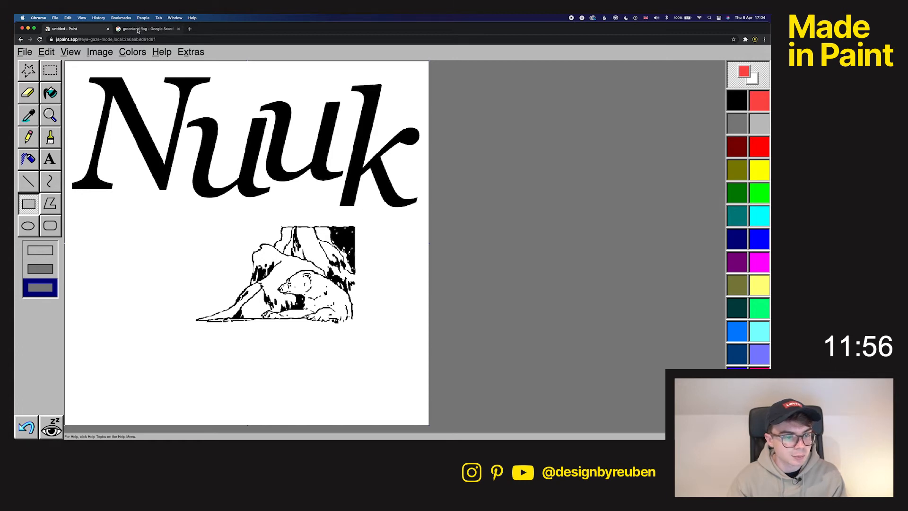
# Check the Greenland flag reference, then move the polar bear drawing to the lower-right corner of the canvas.
pyautogui.click(137, 29)
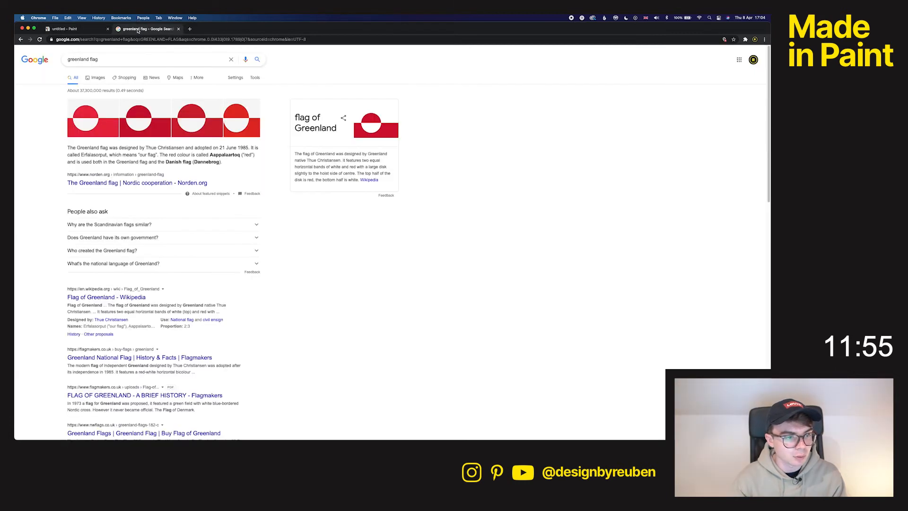
pyautogui.click(85, 30)
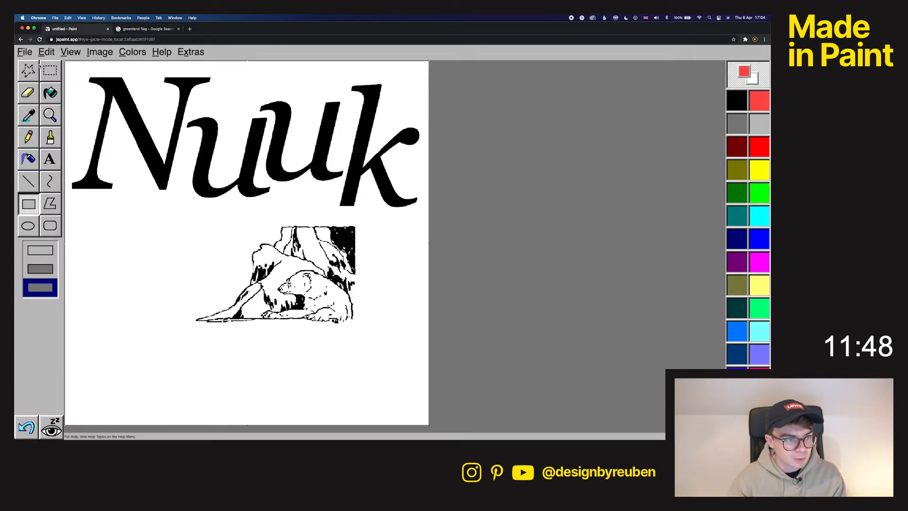
pyautogui.click(50, 70)
pyautogui.moveTo(183, 213); pyautogui.dragTo(363, 340)
pyautogui.moveTo(299, 255); pyautogui.dragTo(368, 355)
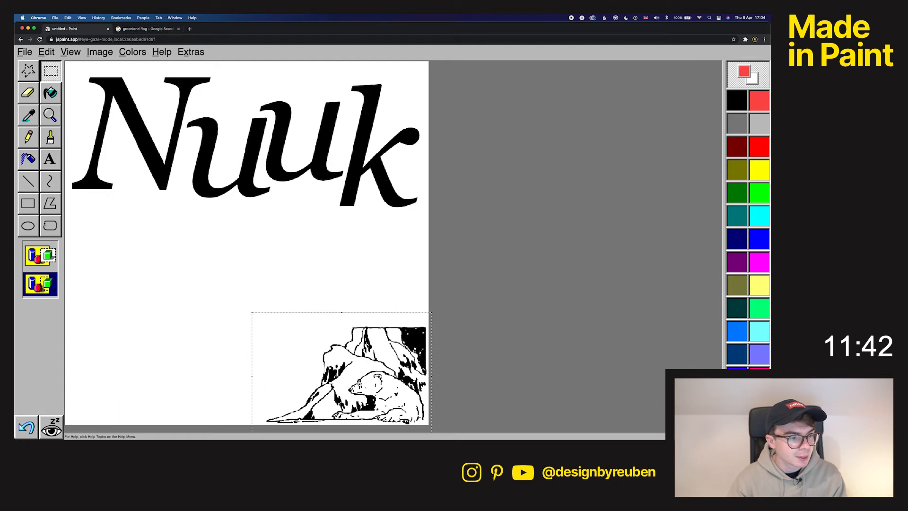
# Draw a solid light red rectangle below the Nuuk lettering and compare it with the Greenland flag reference.
pyautogui.click(33, 206)
pyautogui.moveTo(96, 210); pyautogui.dragTo(305, 326)
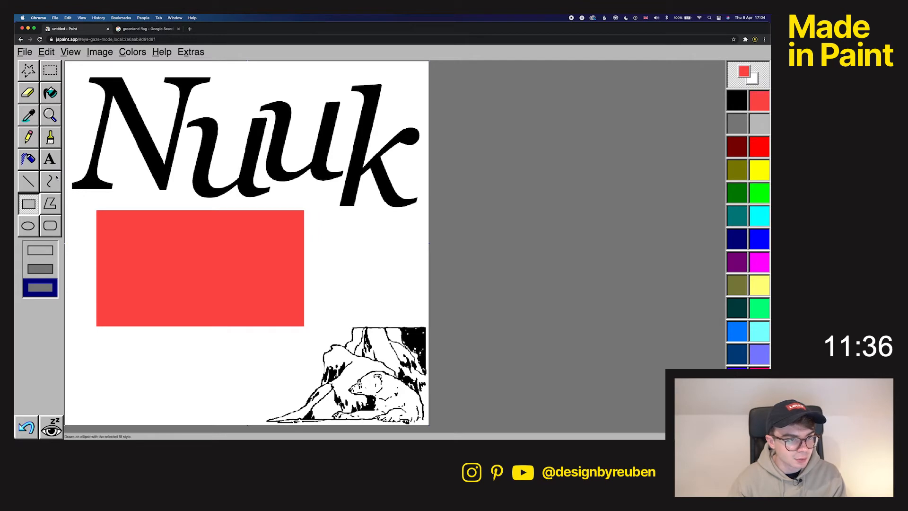
pyautogui.click(134, 29)
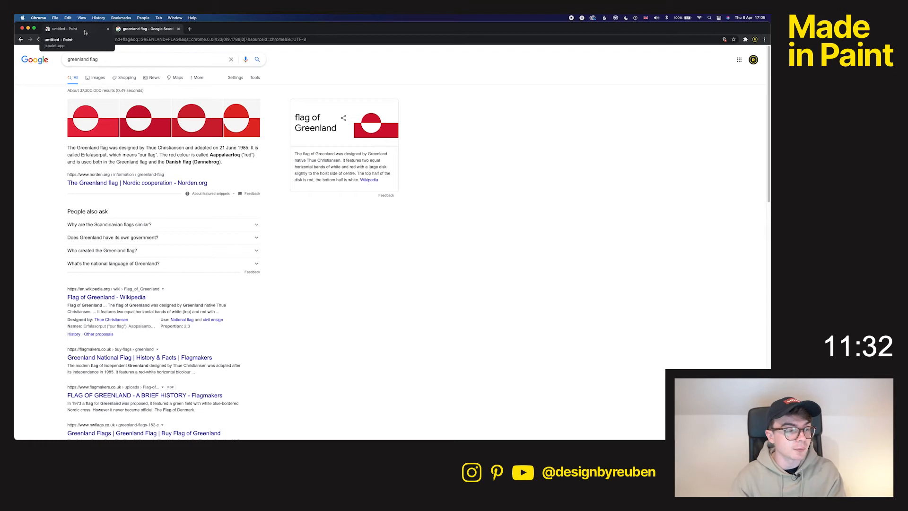
pyautogui.click(85, 31)
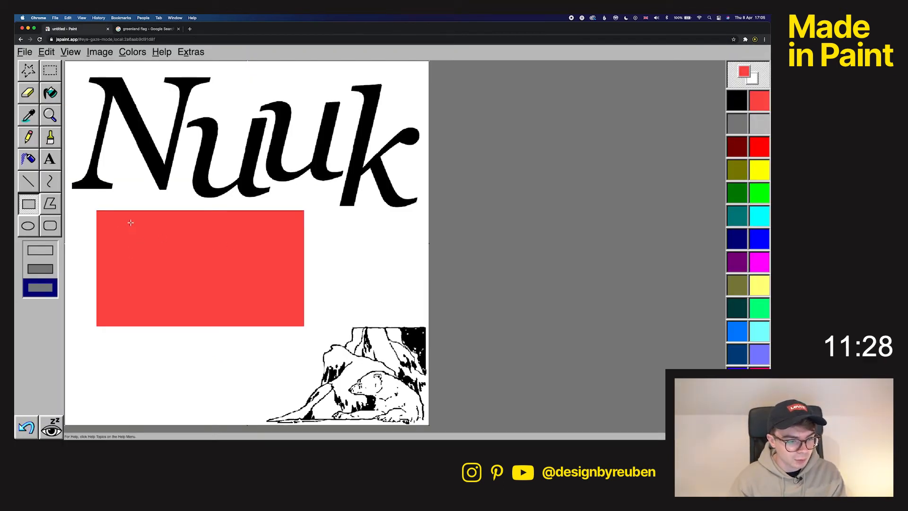
# Choose the Ellipse tool with the solid fill style without an outline and swap the foreground colour to white.
pyautogui.click(28, 226)
pyautogui.click(47, 290)
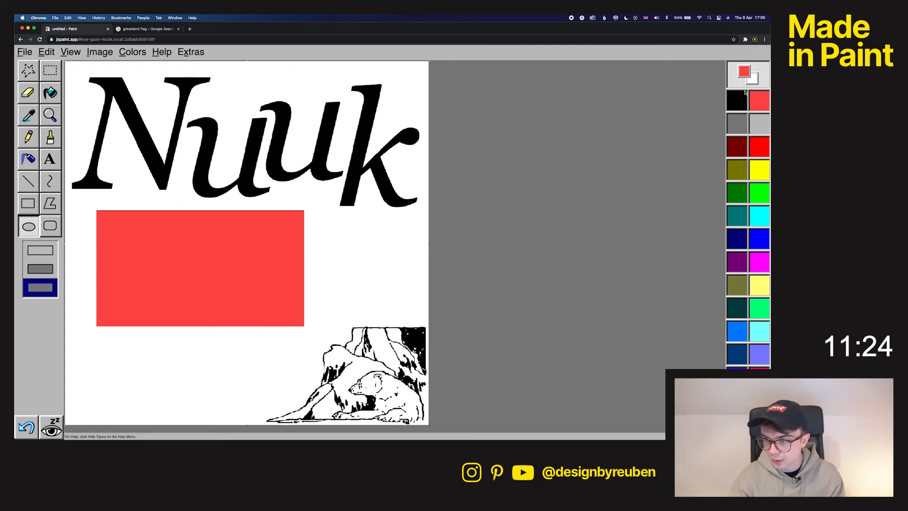
pyautogui.click(755, 80)
# Try two solid white circles on the left half of the red rectangle, undoing each one.
pyautogui.moveTo(126, 226); pyautogui.dragTo(225, 332)
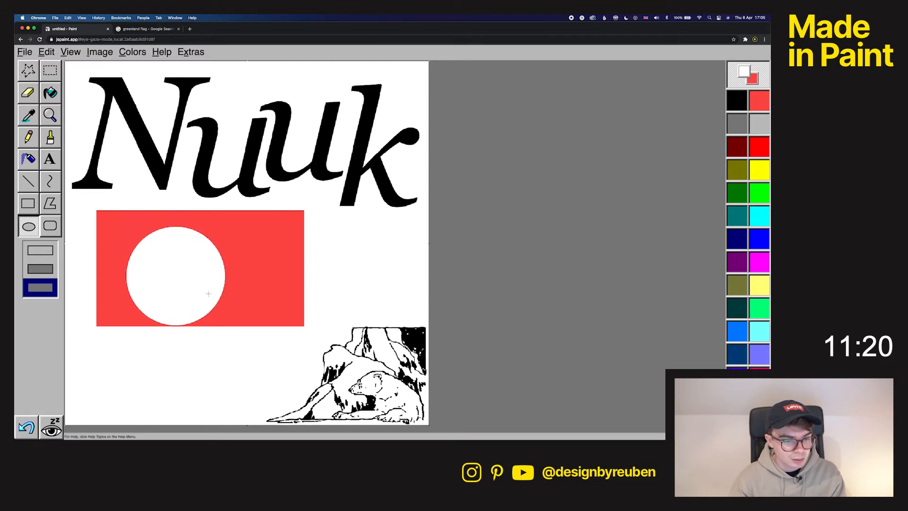
pyautogui.hotkey('ctrl', 'z')
pyautogui.moveTo(132, 219); pyautogui.dragTo(235, 323)
pyautogui.hotkey('ctrl', 'z')
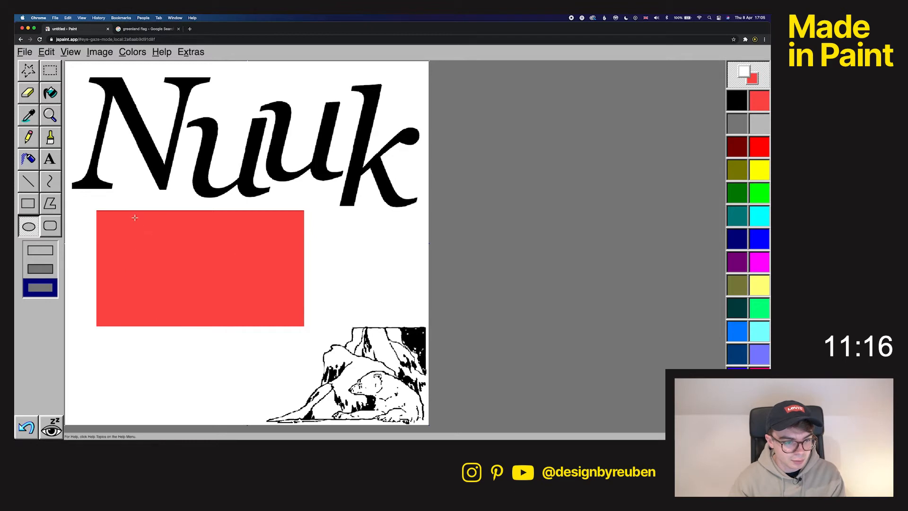
# Draw a solid white circle on the red rectangle's left half and cover the upper half of both with a white rectangle.
pyautogui.click(159, 29)
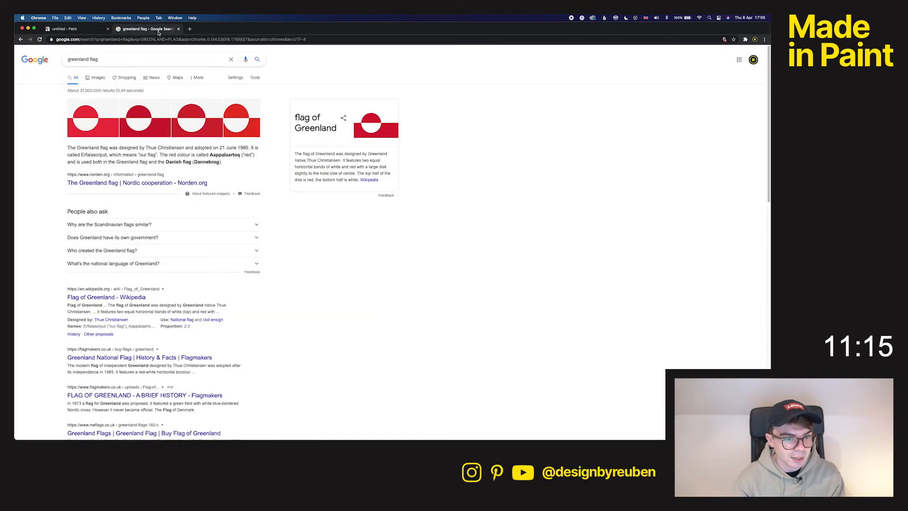
pyautogui.click(82, 30)
pyautogui.moveTo(138, 230); pyautogui.dragTo(227, 318)
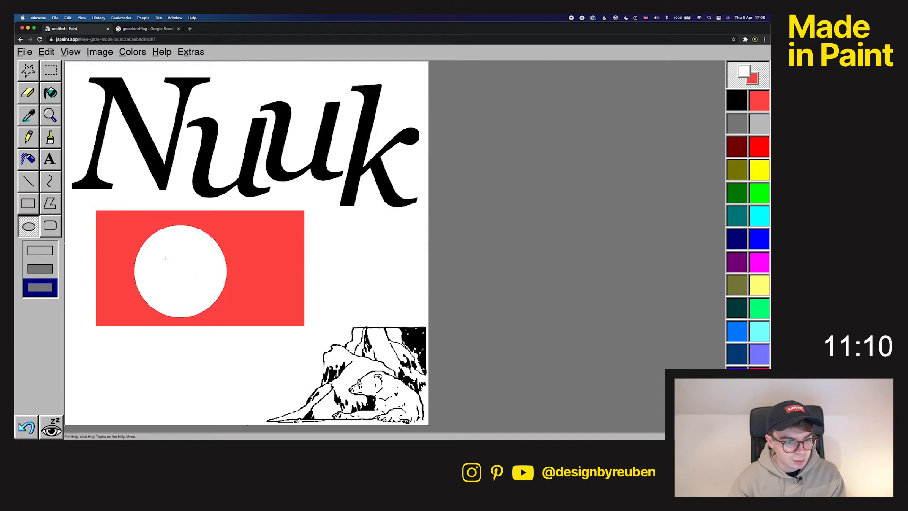
pyautogui.press('super+z')
pyautogui.moveTo(128, 220); pyautogui.dragTo(228, 320)
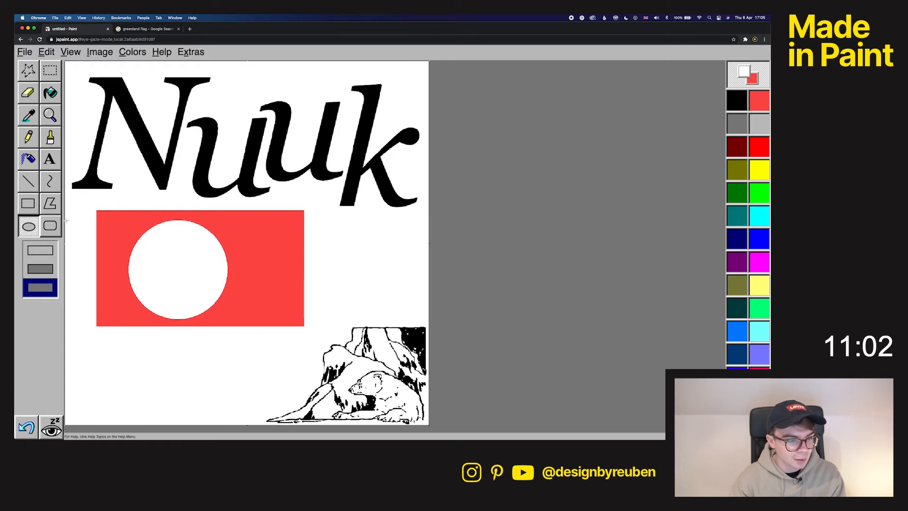
pyautogui.click(40, 211)
pyautogui.moveTo(85, 208); pyautogui.dragTo(319, 269)
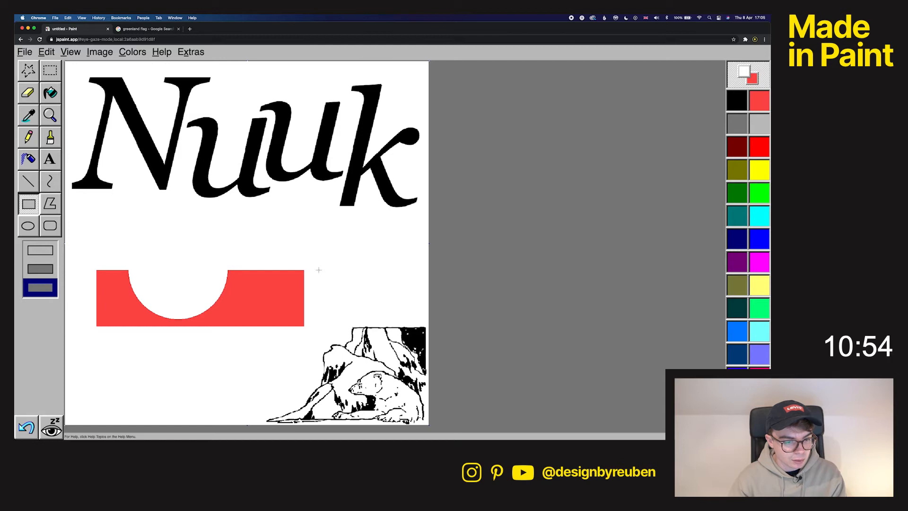
# Swap the foreground back to light red and draw a solid circle above the bear drawing.
pyautogui.click(30, 227)
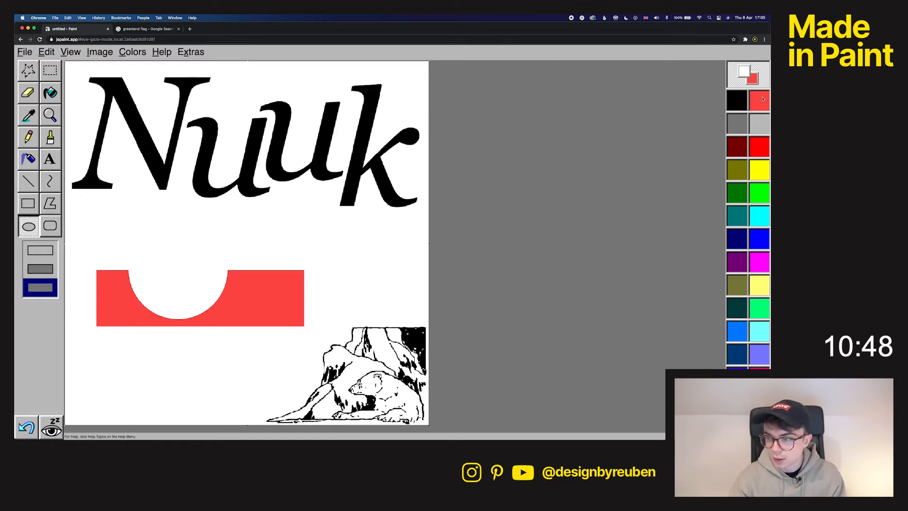
pyautogui.click(755, 82)
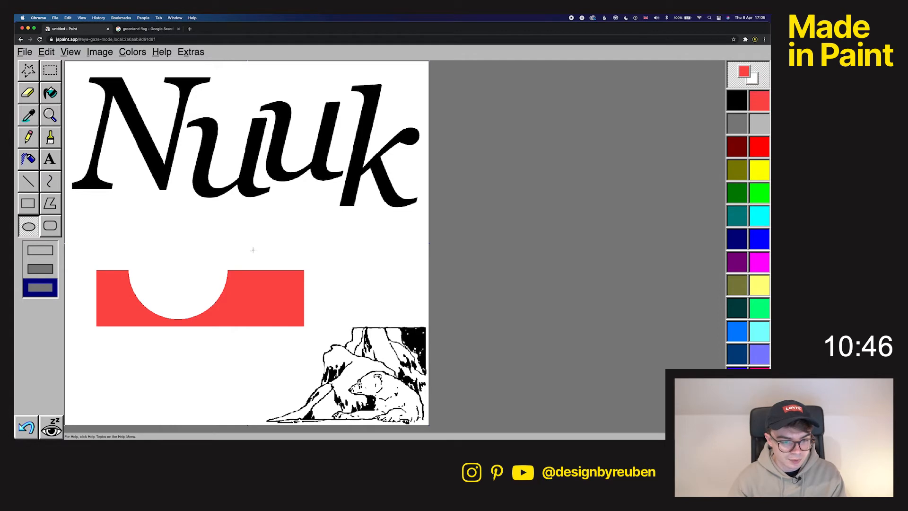
pyautogui.moveTo(327, 225); pyautogui.dragTo(429, 325)
# Trim the red circle above the bear to a half-disc by covering its lower half with a solid white rectangle.
pyautogui.click(28, 203)
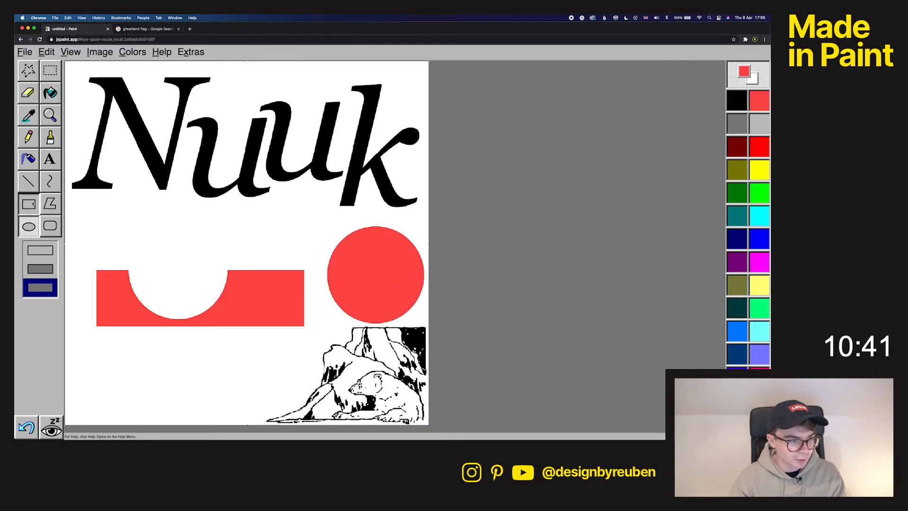
pyautogui.click(47, 76)
pyautogui.moveTo(429, 315); pyautogui.dragTo(427, 326)
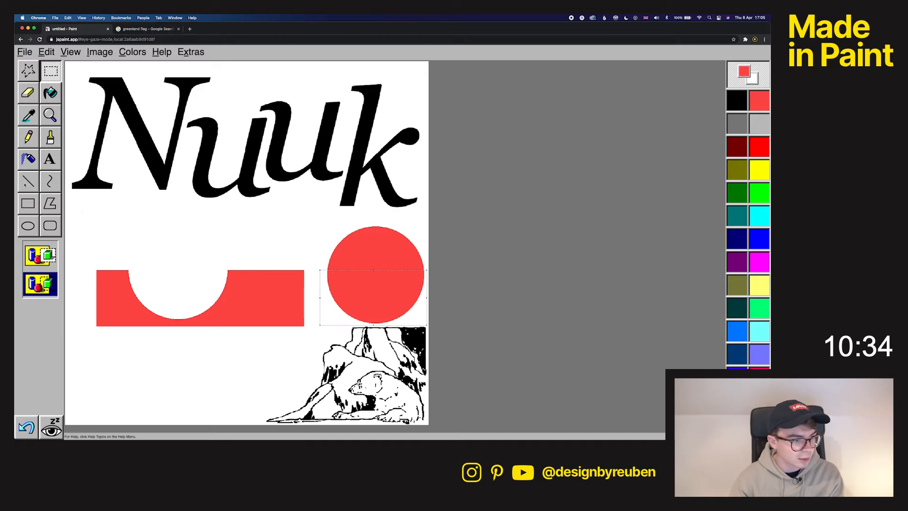
pyautogui.click(28, 203)
pyautogui.moveTo(323, 271); pyautogui.dragTo(427, 324)
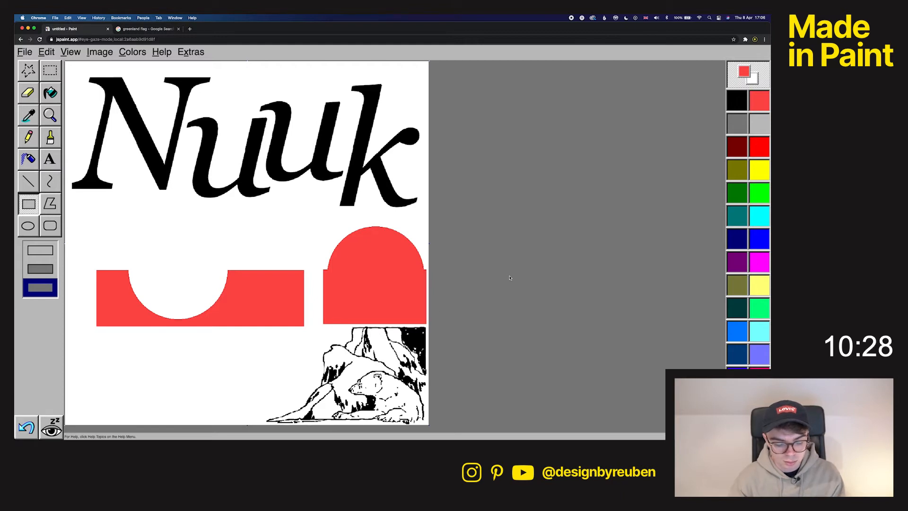
pyautogui.hotkey('ctrl', 'z')
pyautogui.press('x')
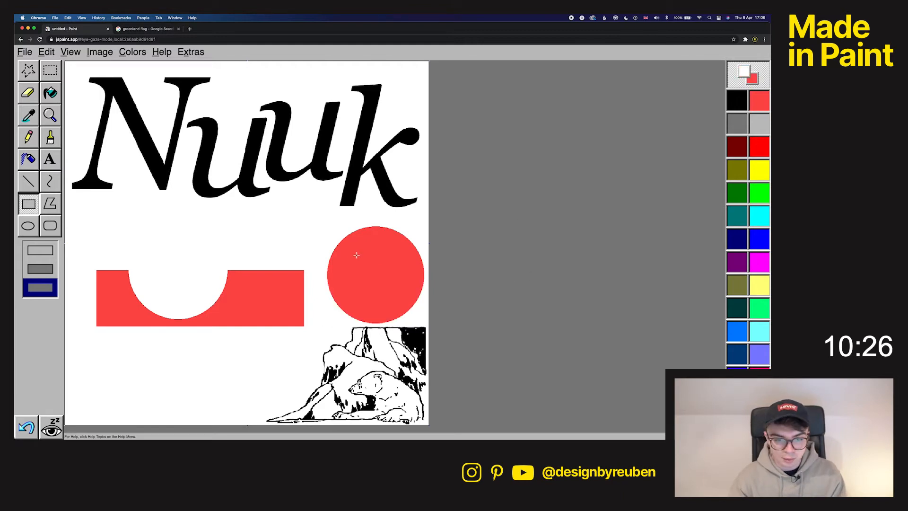
pyautogui.moveTo(325, 270); pyautogui.dragTo(424, 323)
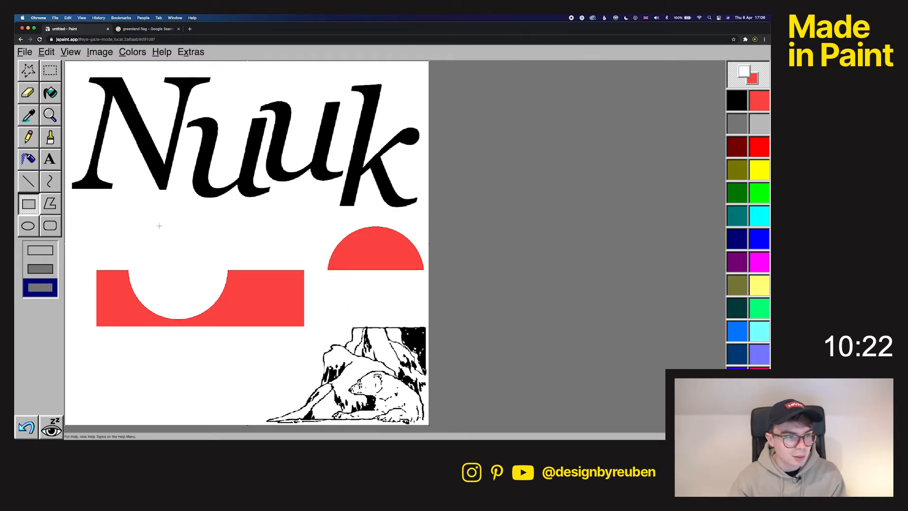
# Try twice to move the red half-disc above the notch of the red block with a rectangular selection, undoing each move.
pyautogui.click(51, 71)
pyautogui.moveTo(317, 218); pyautogui.dragTo(419, 285)
pyautogui.moveTo(396, 257); pyautogui.dragTo(245, 245)
pyautogui.hotkey('ctrl', 'z')
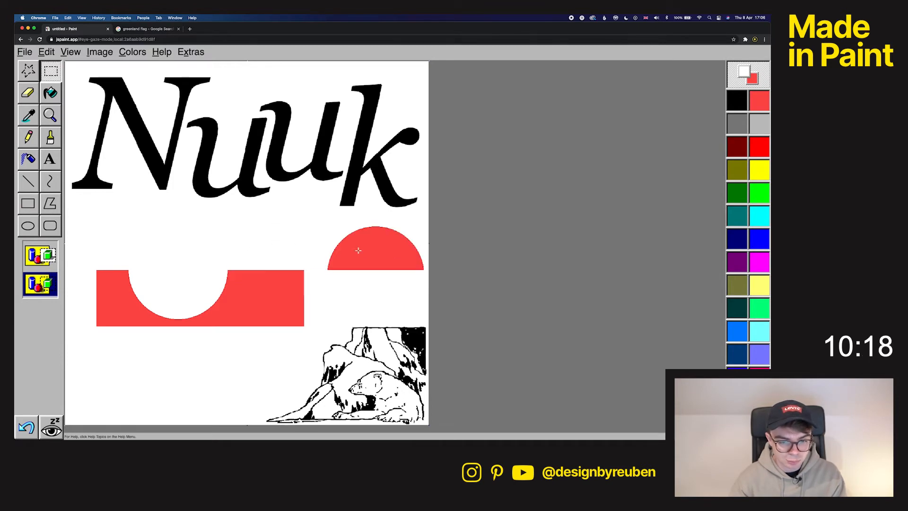
pyautogui.moveTo(325, 220); pyautogui.dragTo(420, 279)
pyautogui.moveTo(386, 250); pyautogui.dragTo(201, 235)
pyautogui.press('super+z')
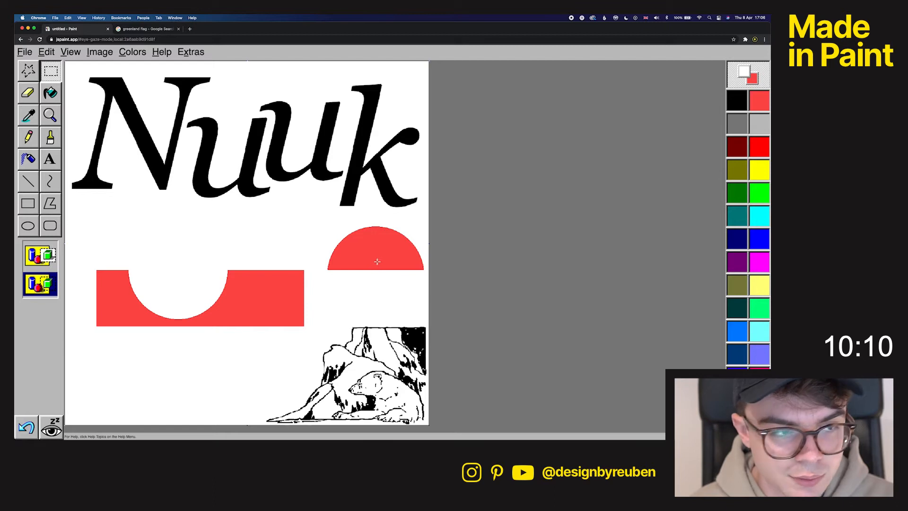
# Try a free-form selection around the red half-disc and undo it.
pyautogui.click(29, 71)
pyautogui.moveTo(338, 221)
pyautogui.mouseDown()
pyautogui.moveTo(321, 260)
pyautogui.moveTo(332, 282)
pyautogui.moveTo(400, 289)
pyautogui.moveTo(424, 274)
pyautogui.moveTo(423, 256)
pyautogui.moveTo(337, 234)
pyautogui.moveTo(326, 256)
pyautogui.moveTo(342, 285)
pyautogui.moveTo(405, 286)
pyautogui.moveTo(427, 265)
pyautogui.moveTo(397, 224)
pyautogui.moveTo(357, 222)
pyautogui.moveTo(314, 243)
pyautogui.moveTo(369, 283)
pyautogui.mouseUp()
pyautogui.press('super+z')
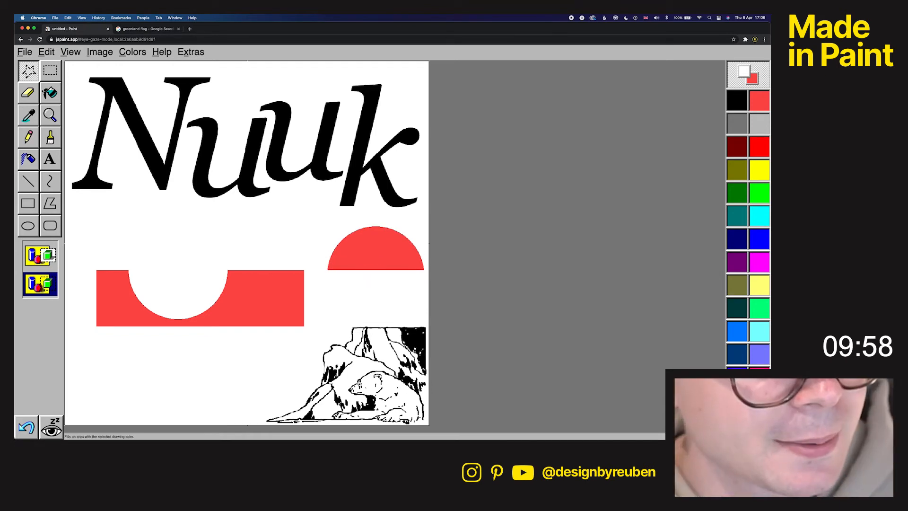
# Try again to move the whole red half-disc beside the notch with a rectangular selection, and undo the move.
pyautogui.click(29, 226)
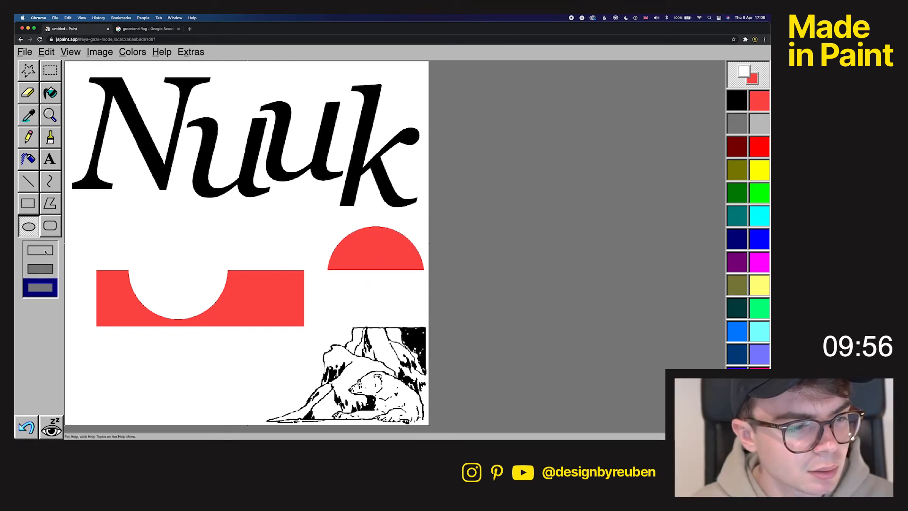
pyautogui.click(50, 71)
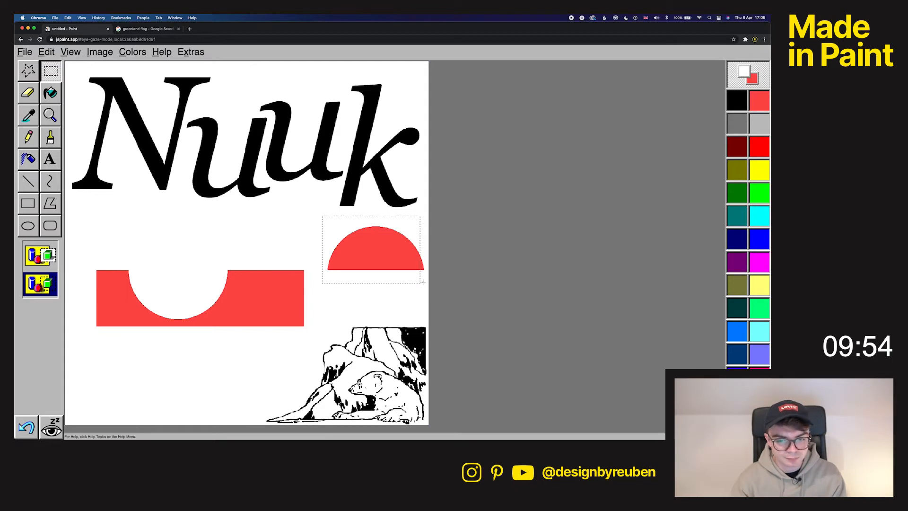
pyautogui.moveTo(422, 282); pyautogui.dragTo(426, 284)
pyautogui.moveTo(389, 257); pyautogui.dragTo(253, 241)
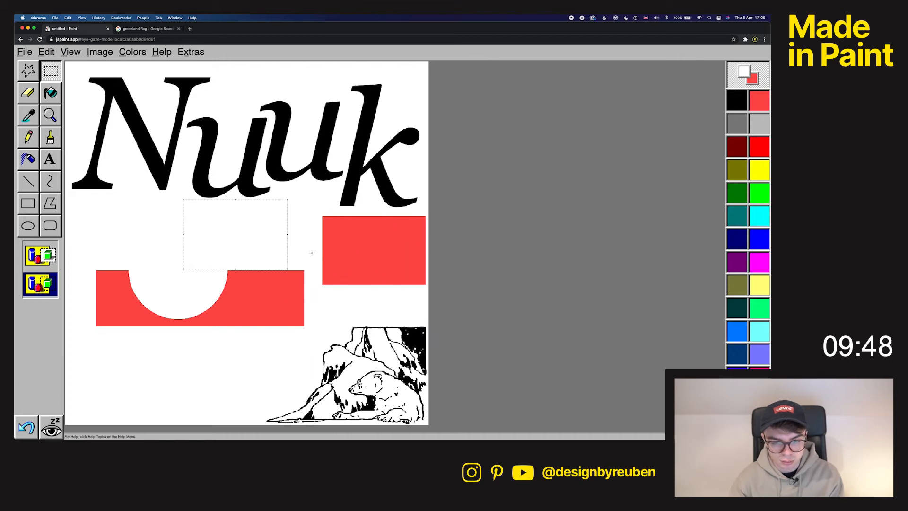
pyautogui.hotkey('ctrl', 'z')
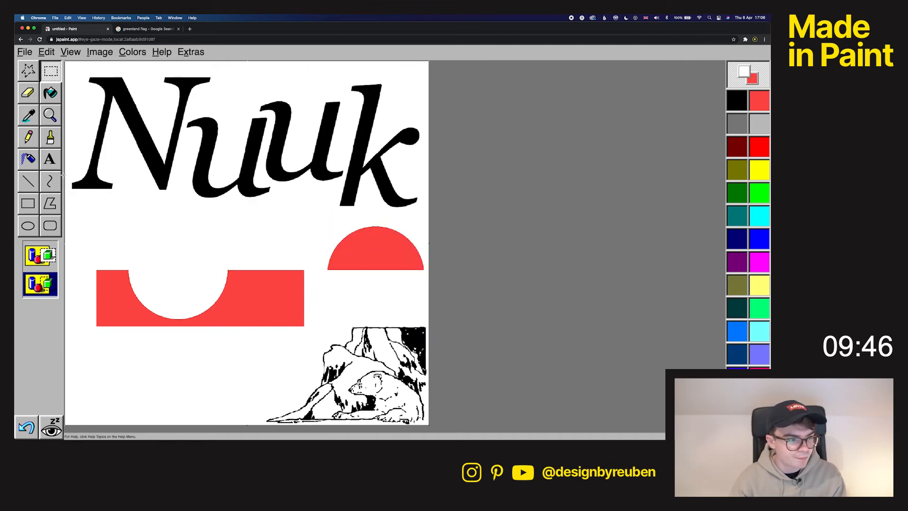
# Remove the red half-disc above the bear by covering it with a solid white rectangle.
pyautogui.click(29, 180)
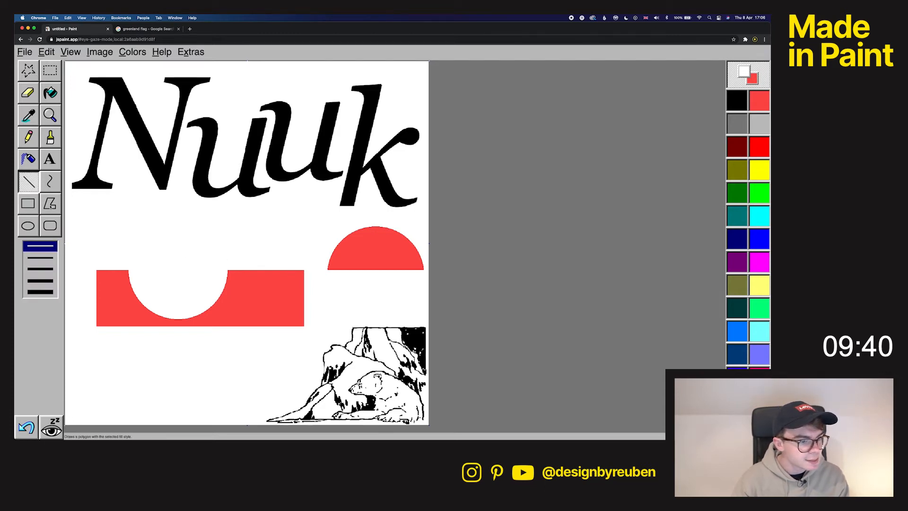
pyautogui.click(33, 211)
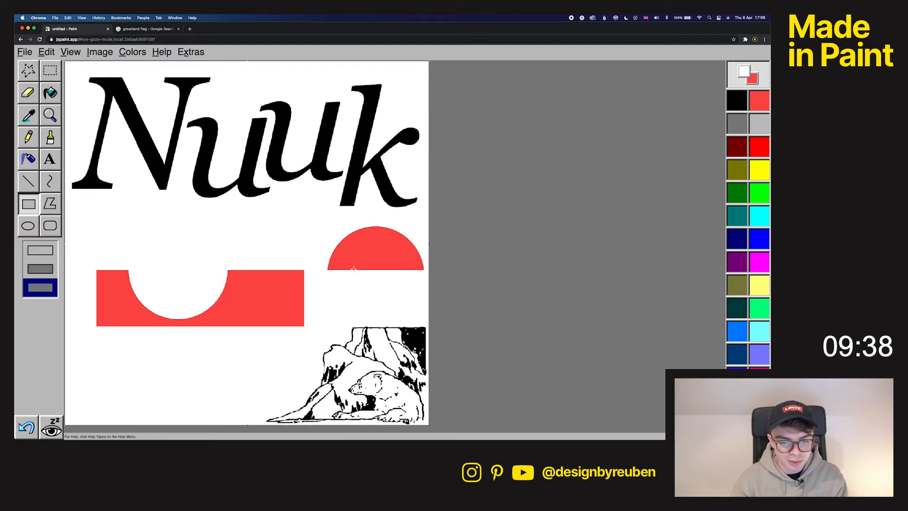
pyautogui.moveTo(354, 269); pyautogui.dragTo(424, 223)
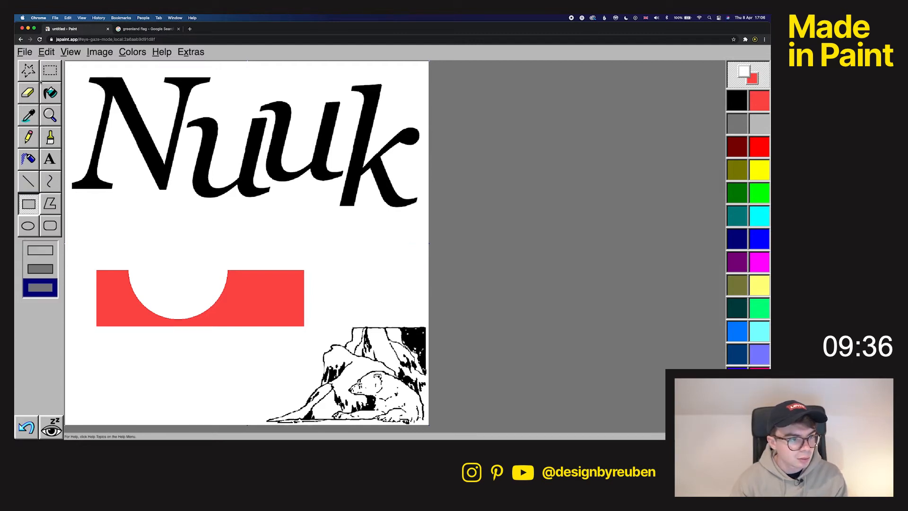
# Try moving the notched red block with a rectangular selection and undo the moves.
pyautogui.click(30, 72)
pyautogui.click(51, 71)
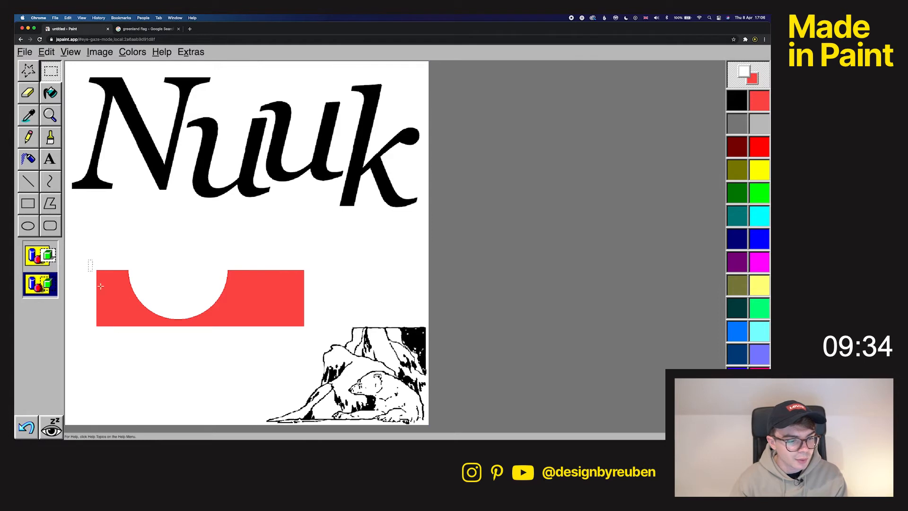
pyautogui.moveTo(100, 286); pyautogui.dragTo(312, 329)
pyautogui.moveTo(263, 307)
pyautogui.mouseDown()
pyautogui.moveTo(290, 288)
pyautogui.moveTo(254, 313)
pyautogui.mouseUp()
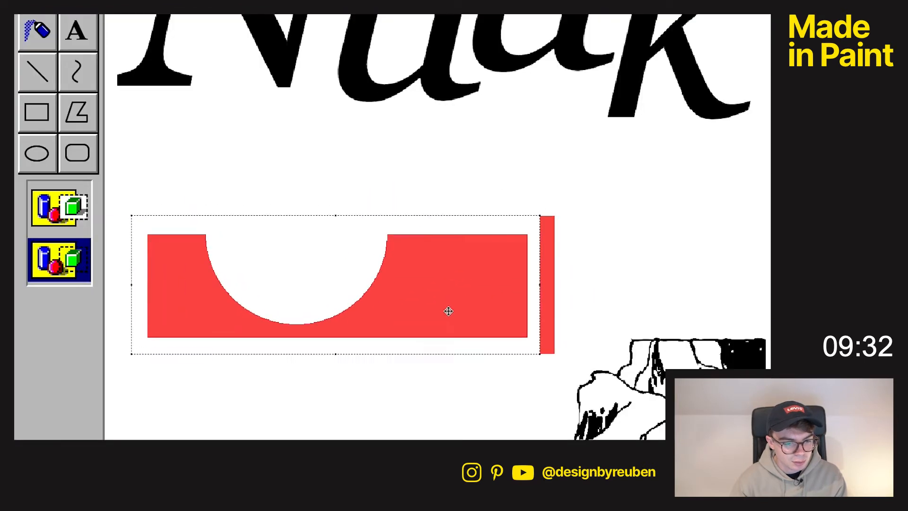
pyautogui.moveTo(448, 312); pyautogui.dragTo(469, 320)
pyautogui.press('super+z')
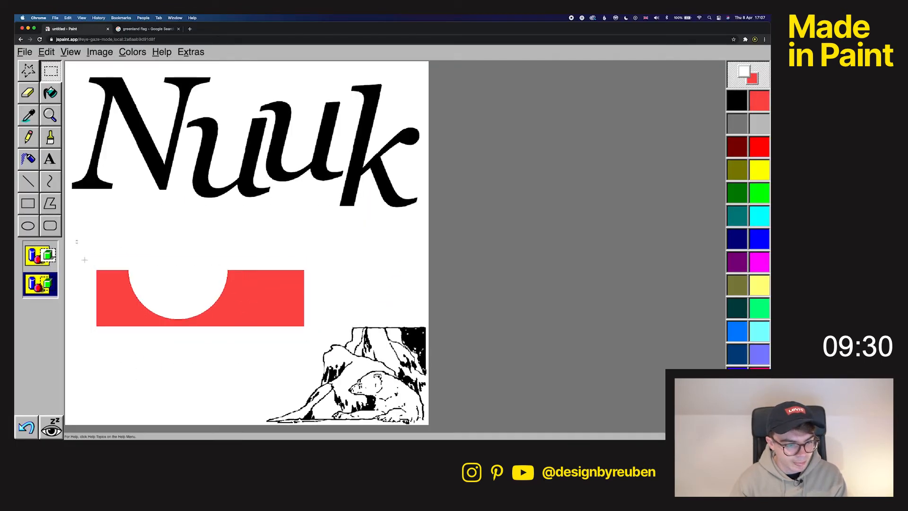
pyautogui.moveTo(76, 240); pyautogui.dragTo(316, 349)
pyautogui.moveTo(294, 299); pyautogui.dragTo(365, 282)
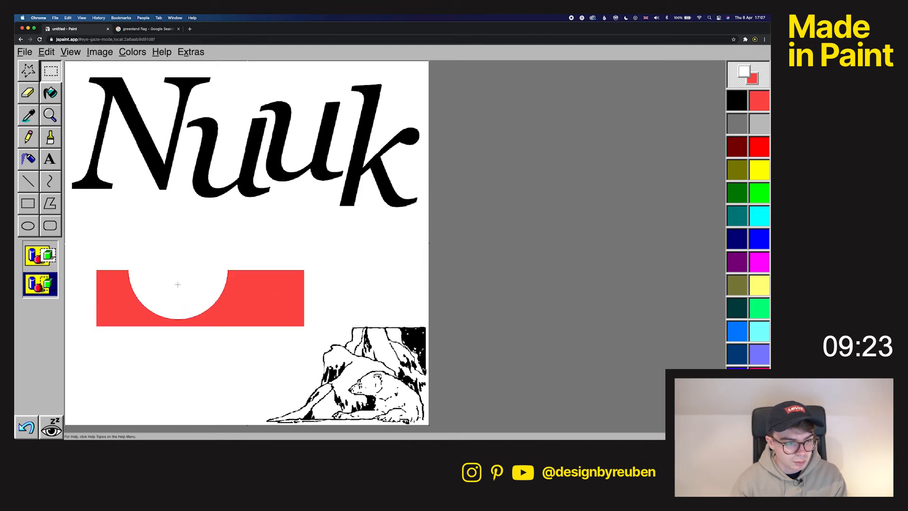
# Switch the selection to opaque mode, try moving the notched red block up and to the right, and undo the move.
pyautogui.click(41, 255)
pyautogui.moveTo(82, 231); pyautogui.dragTo(308, 338)
pyautogui.moveTo(245, 310); pyautogui.dragTo(292, 294)
pyautogui.press('super+z')
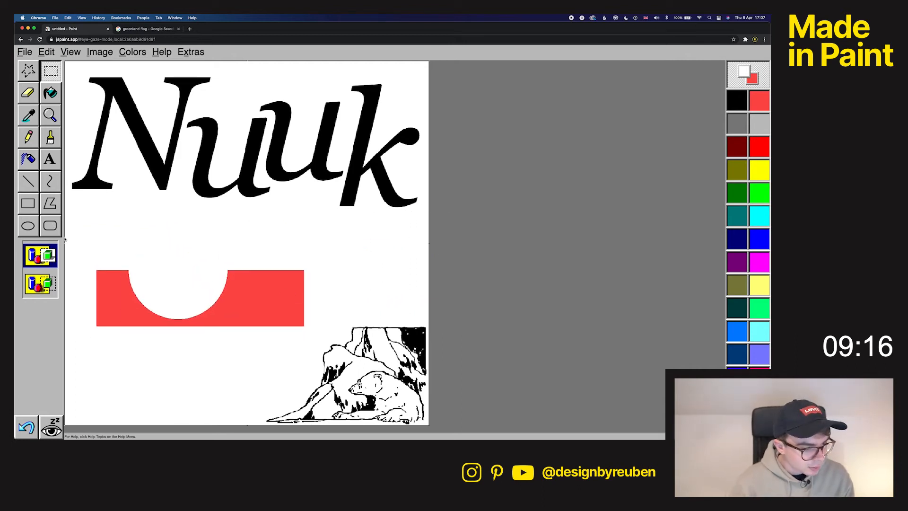
# Draw a solid red circle above the bear drawing and cover its lower half with a solid white rectangle.
pyautogui.click(28, 226)
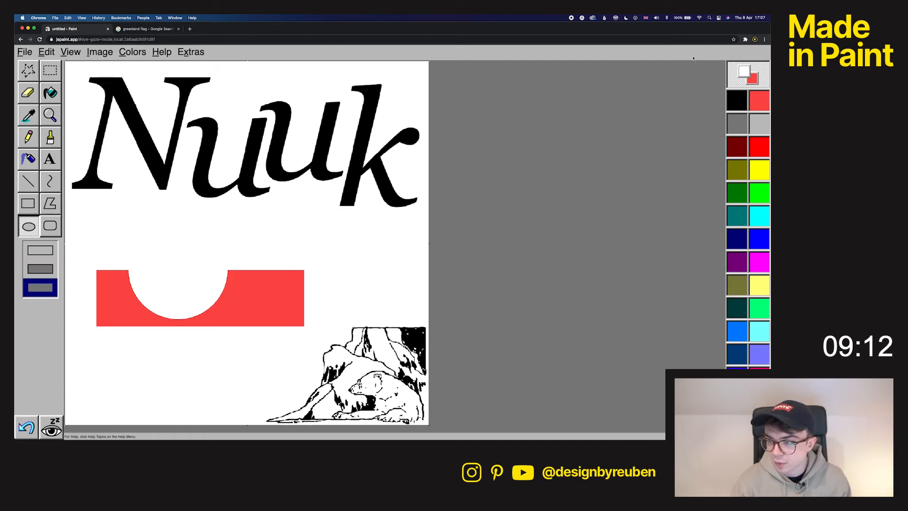
pyautogui.click(748, 74)
pyautogui.moveTo(331, 229); pyautogui.dragTo(424, 323)
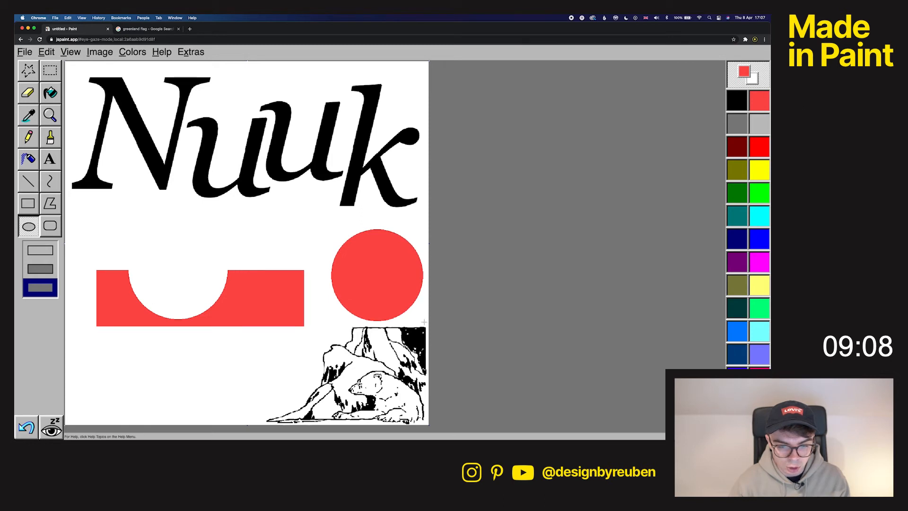
pyautogui.click(28, 203)
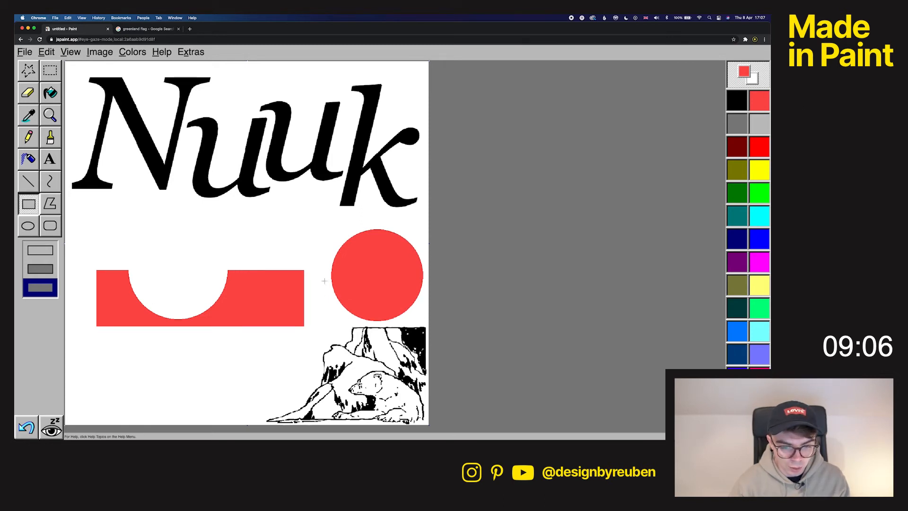
pyautogui.moveTo(326, 270); pyautogui.dragTo(445, 318)
pyautogui.press('super+z')
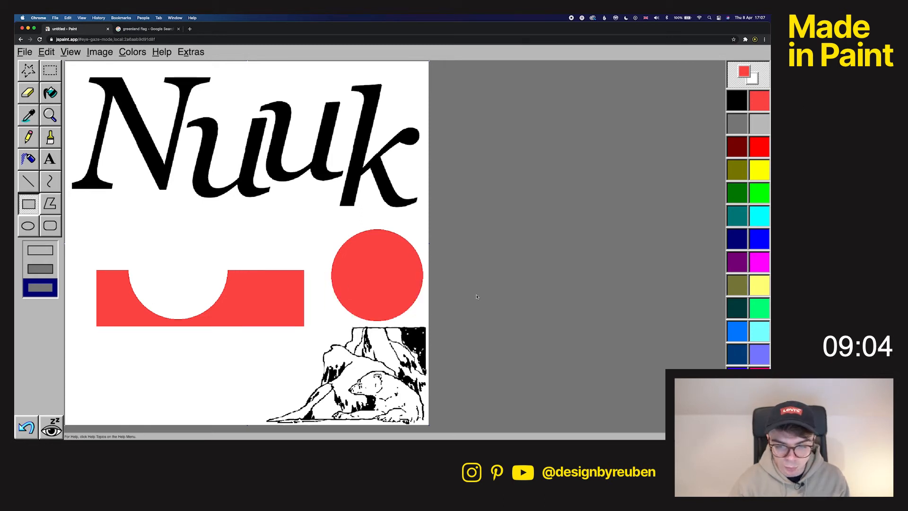
pyautogui.click(754, 80)
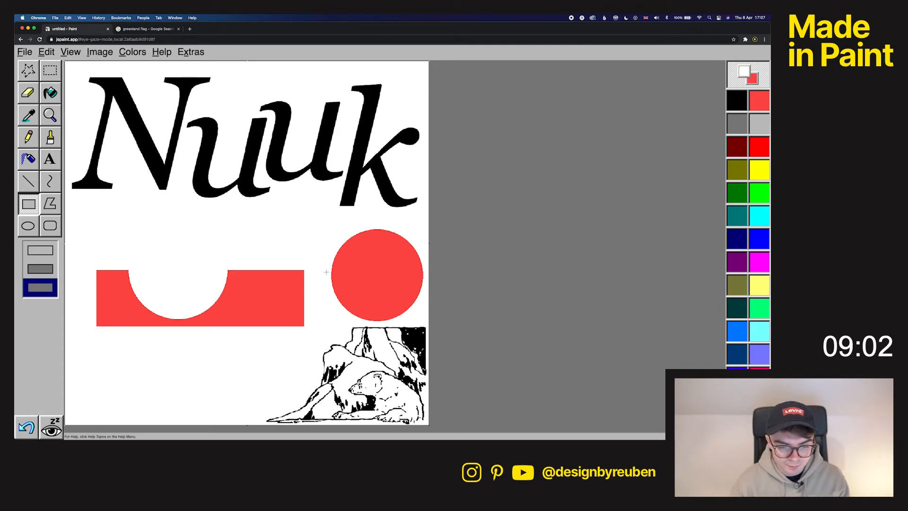
pyautogui.moveTo(326, 270); pyautogui.dragTo(424, 323)
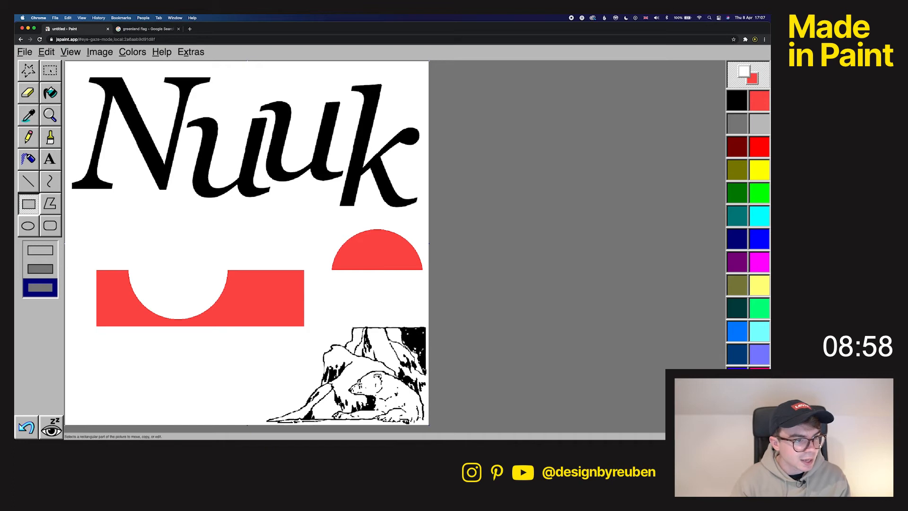
# Move the red half-disc above the notch in the red block and stretch it slightly to match the notch's width.
pyautogui.click(50, 70)
pyautogui.moveTo(324, 222); pyautogui.dragTo(426, 284)
pyautogui.moveTo(381, 256)
pyautogui.mouseDown()
pyautogui.moveTo(284, 239)
pyautogui.moveTo(183, 247)
pyautogui.moveTo(185, 254)
pyautogui.moveTo(233, 252)
pyautogui.mouseUp()
pyautogui.moveTo(219, 256); pyautogui.dragTo(214, 257)
pyautogui.moveTo(175, 221); pyautogui.dragTo(174, 217)
pyautogui.moveTo(178, 252); pyautogui.dragTo(181, 255)
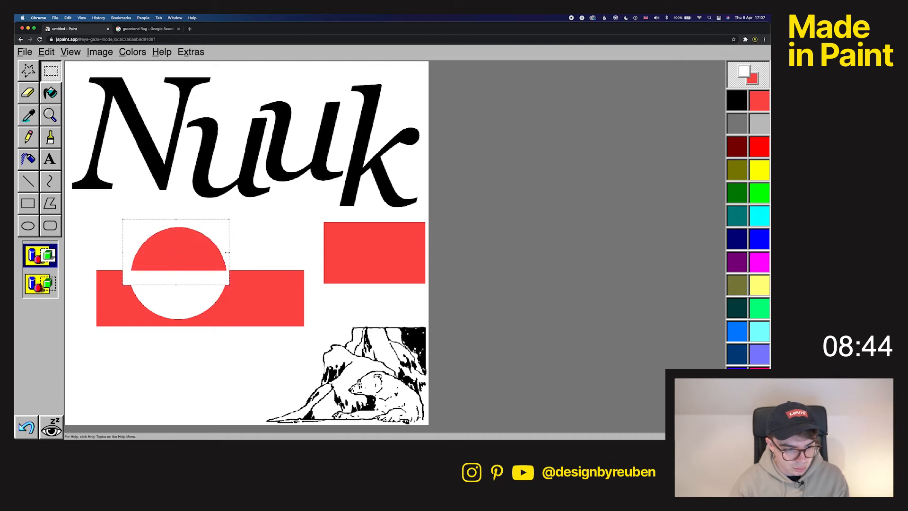
pyautogui.moveTo(232, 215); pyautogui.dragTo(232, 216)
pyautogui.moveTo(203, 256); pyautogui.dragTo(202, 257)
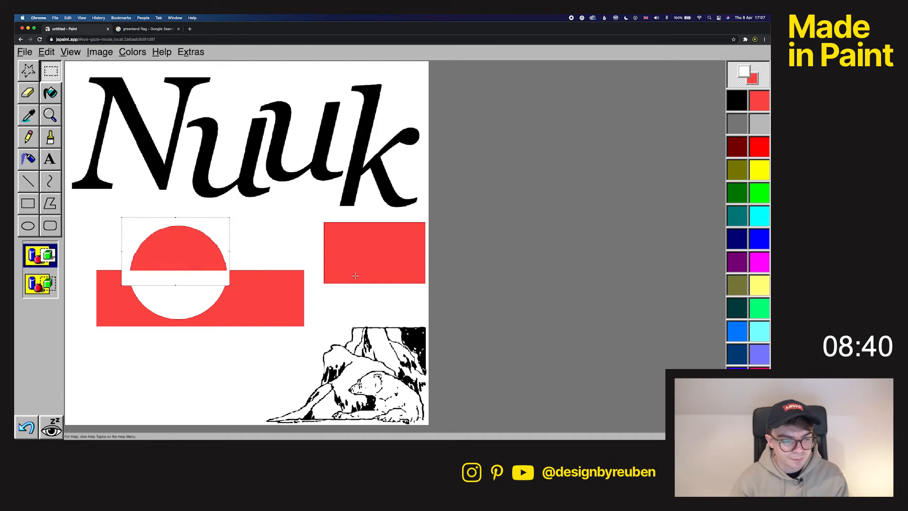
# Paint the white gaps on both sides of the notch red with the square brush, completing the lower half-circle.
pyautogui.click(28, 137)
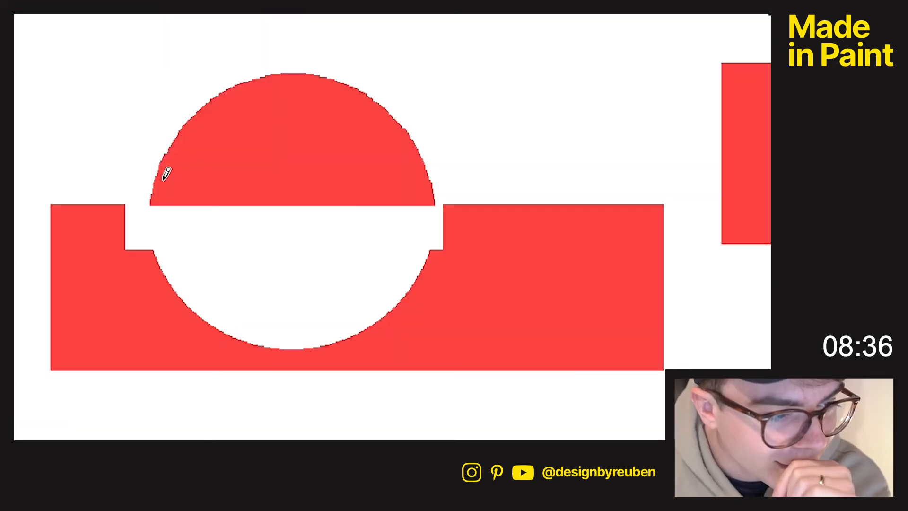
pyautogui.click(28, 158)
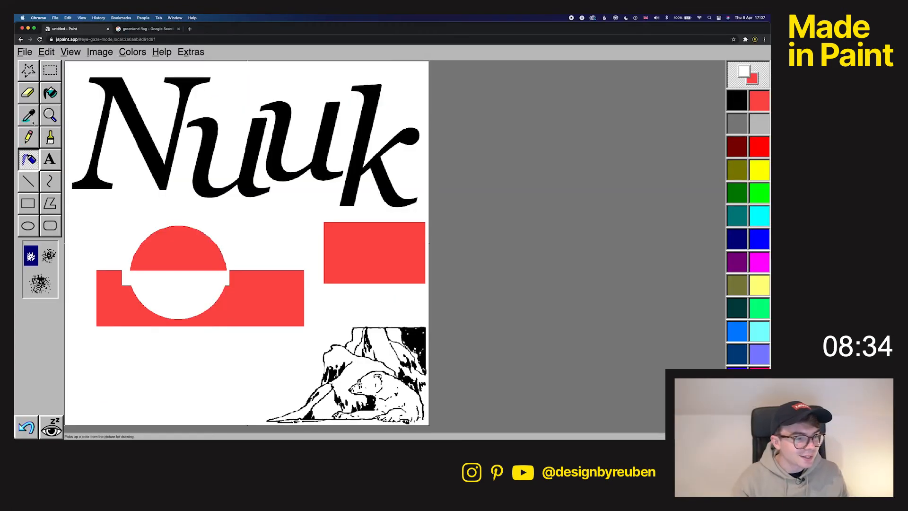
pyautogui.click(31, 120)
pyautogui.click(51, 138)
pyautogui.click(748, 76)
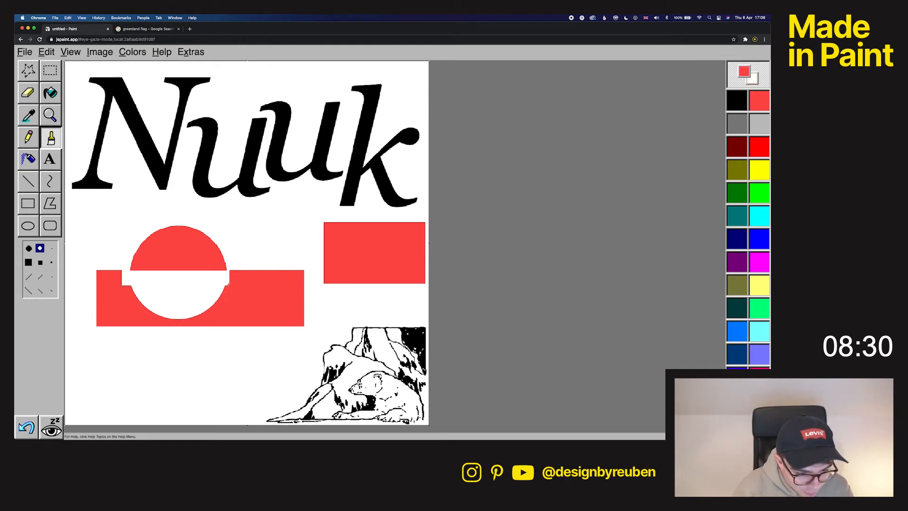
pyautogui.click(29, 263)
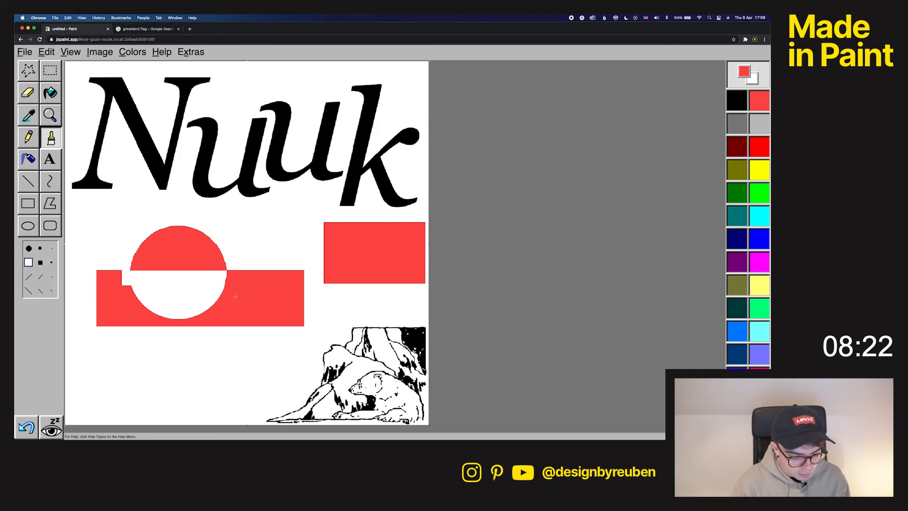
pyautogui.press('super+z')
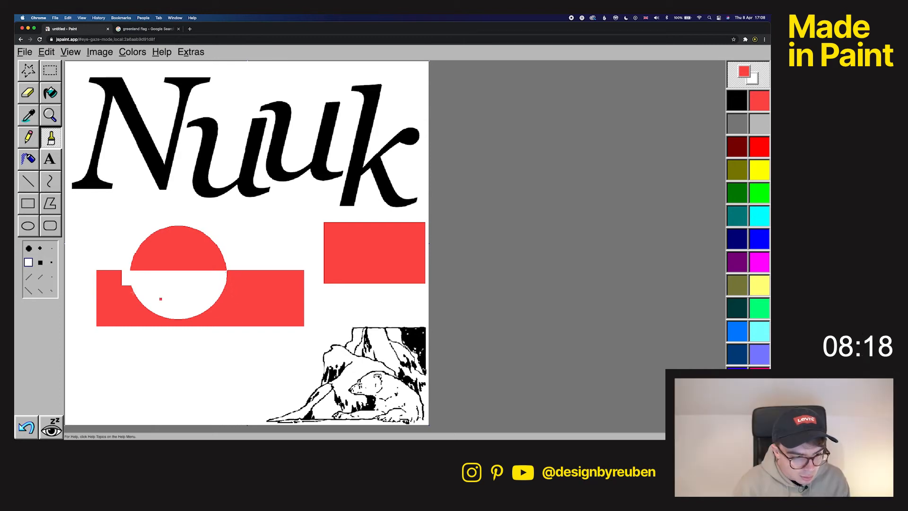
pyautogui.moveTo(129, 272)
pyautogui.mouseDown()
pyautogui.moveTo(123, 284)
pyautogui.moveTo(124, 275)
pyautogui.mouseUp()
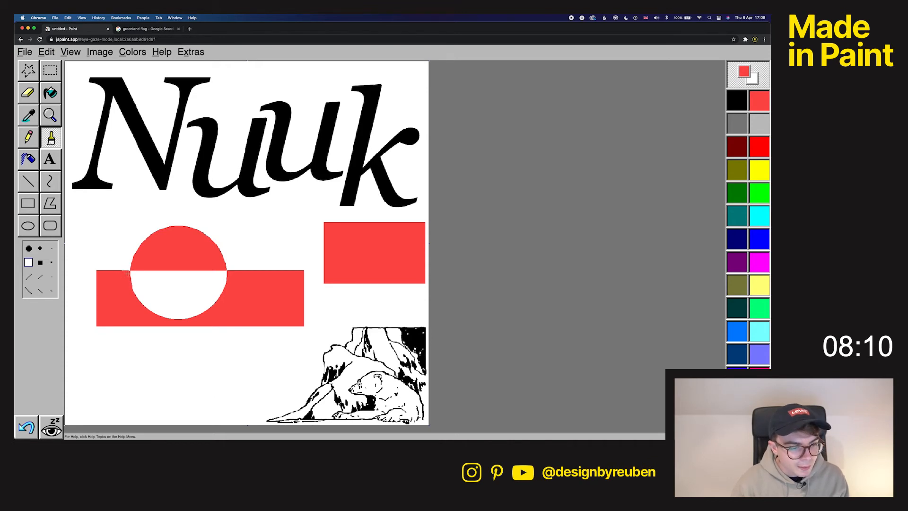
# Cover the leftover red rectangle above the bear with a solid white rectangle.
pyautogui.click(38, 70)
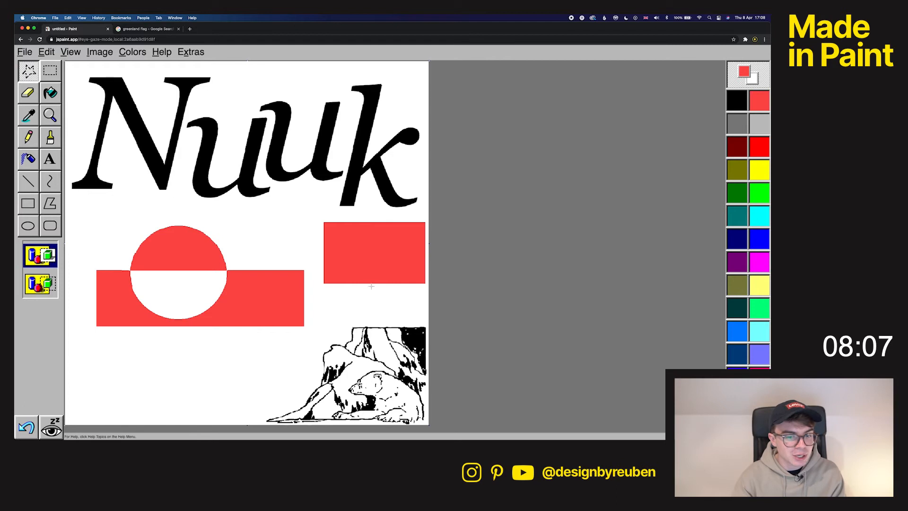
pyautogui.click(29, 202)
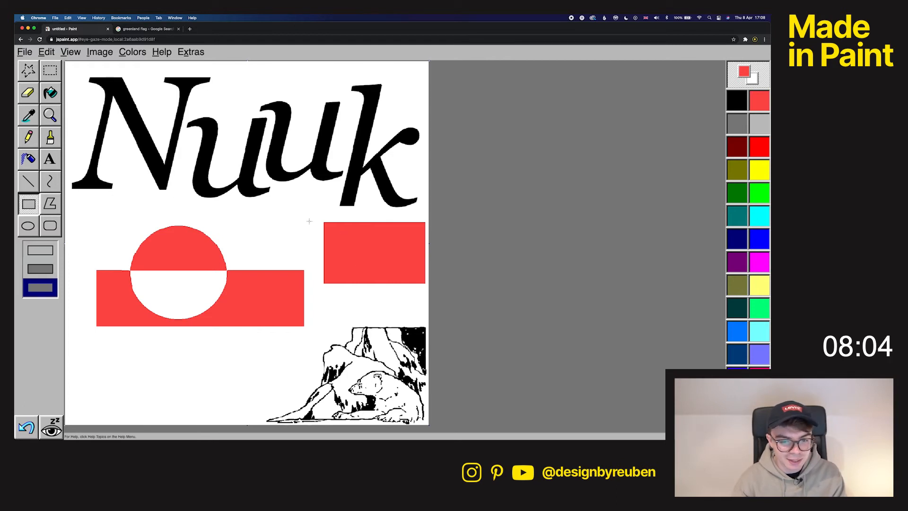
pyautogui.click(747, 81)
pyautogui.moveTo(320, 219); pyautogui.dragTo(431, 289)
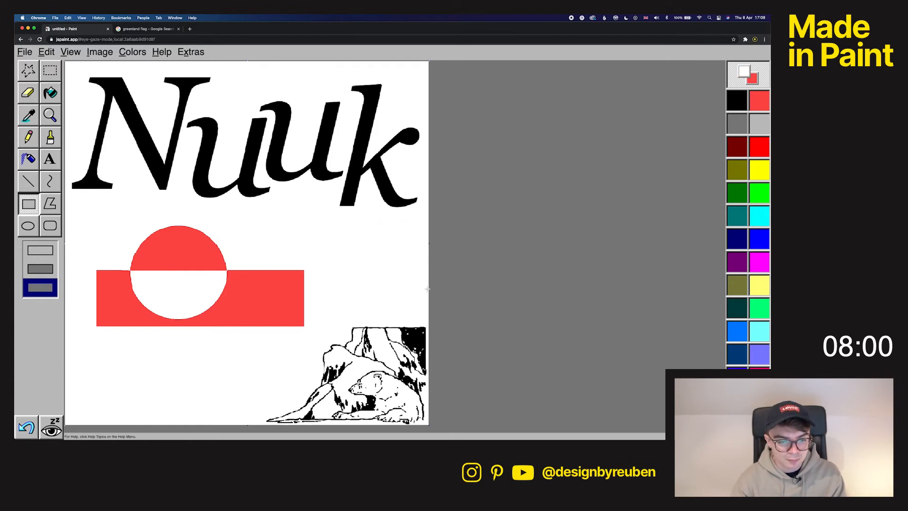
# Try enlarging the flag motif with a rectangular selection, and undo the attempts.
pyautogui.click(50, 70)
pyautogui.moveTo(89, 215); pyautogui.dragTo(312, 337)
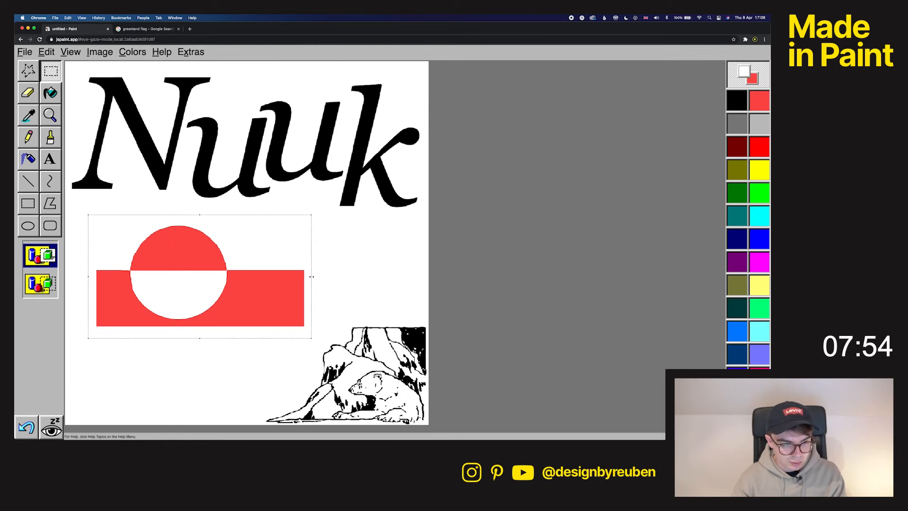
pyautogui.moveTo(312, 277); pyautogui.dragTo(336, 277)
pyautogui.press('super+z')
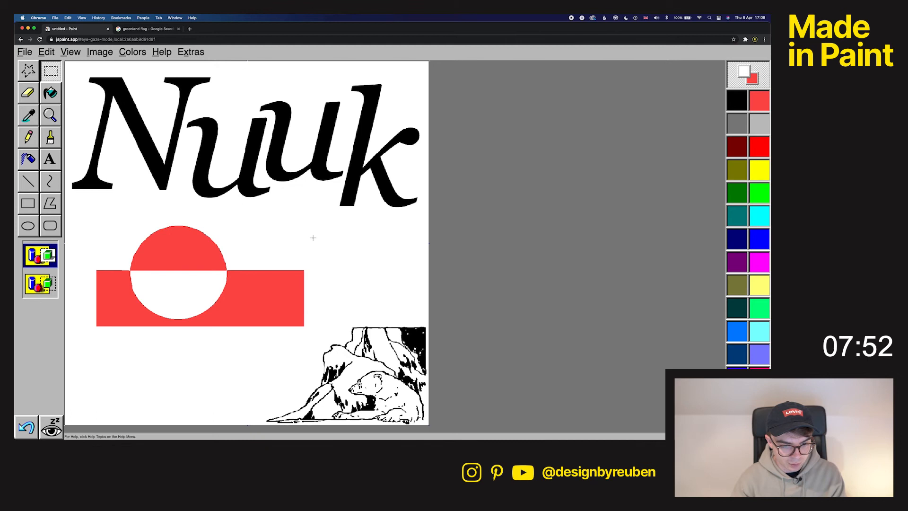
pyautogui.moveTo(310, 336); pyautogui.dragTo(94, 220)
pyautogui.moveTo(315, 221); pyautogui.dragTo(427, 181)
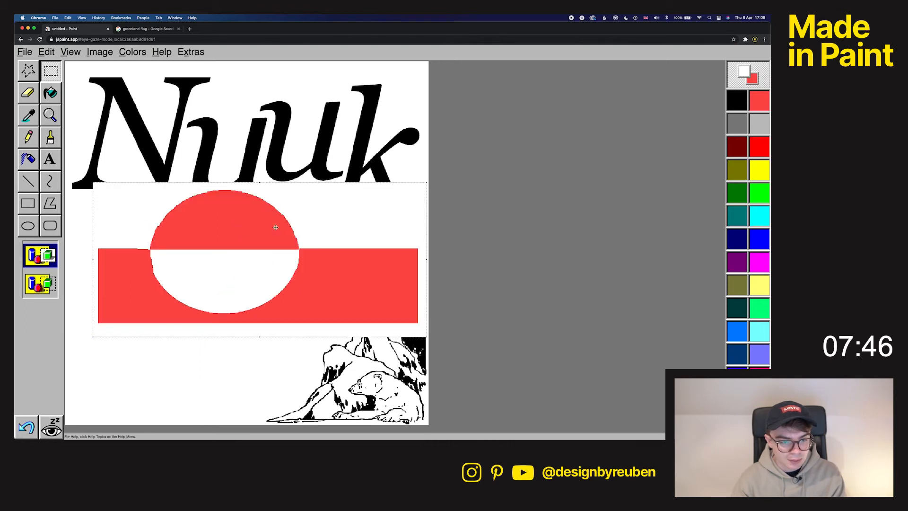
pyautogui.moveTo(93, 182); pyautogui.dragTo(70, 145)
pyautogui.moveTo(300, 207)
pyautogui.mouseDown()
pyautogui.moveTo(335, 357)
pyautogui.moveTo(434, 235)
pyautogui.moveTo(334, 148)
pyautogui.moveTo(322, 158)
pyautogui.moveTo(326, 170)
pyautogui.mouseUp()
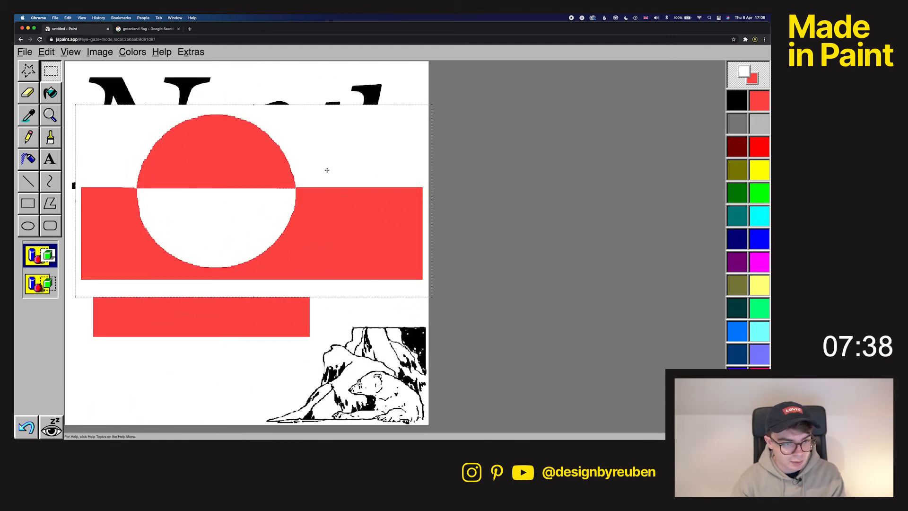
pyautogui.press('super+z')
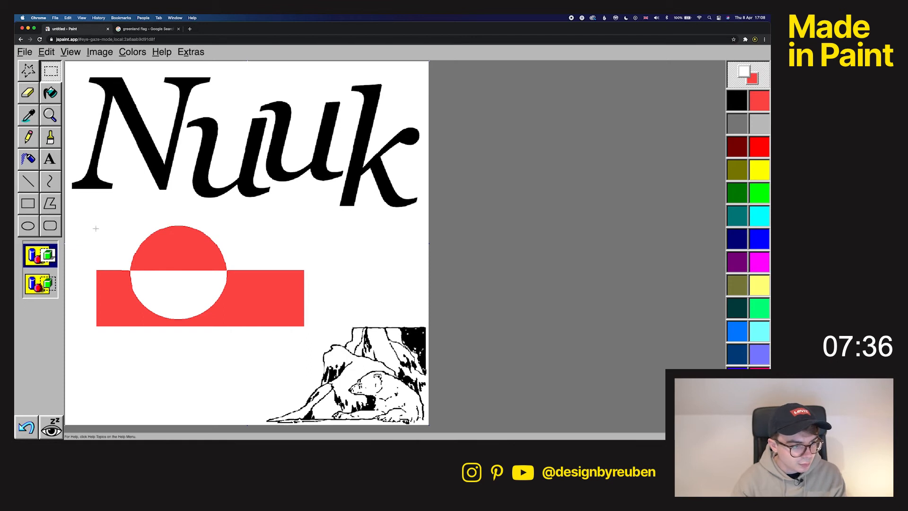
# Move the flag motif to the poster's lower-left corner and scale it down to clear the bear drawing.
pyautogui.moveTo(271, 320); pyautogui.dragTo(306, 226)
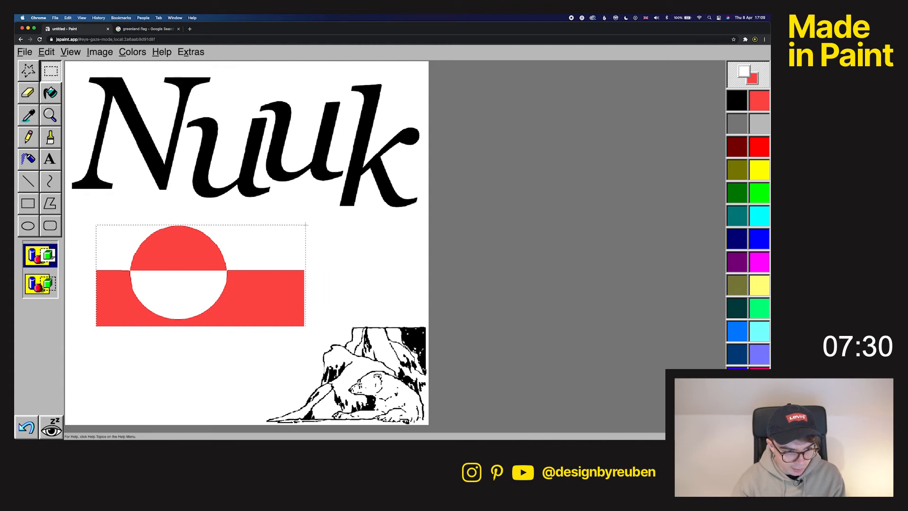
pyautogui.moveTo(269, 303); pyautogui.dragTo(244, 392)
pyautogui.moveTo(282, 313); pyautogui.dragTo(209, 344)
# Fill the leftover red rectangle beneath the lettering with white.
pyautogui.moveTo(82, 216); pyautogui.dragTo(317, 332)
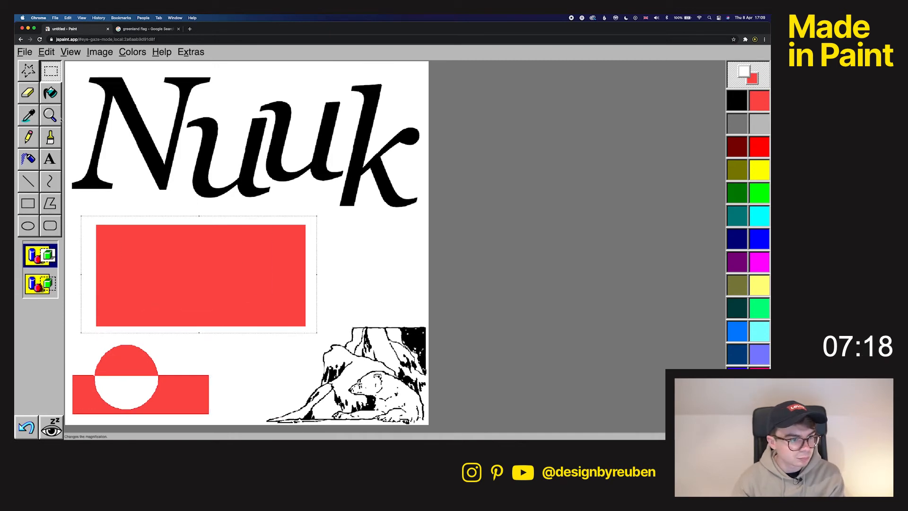
pyautogui.press('f')
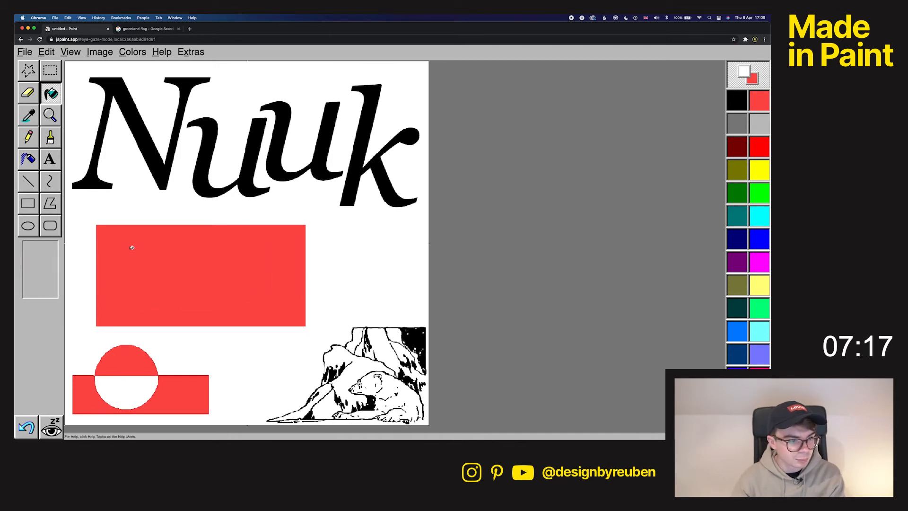
pyautogui.click(279, 241)
# Select the polar bear drawing and move it up and slightly to the left.
pyautogui.press('s')
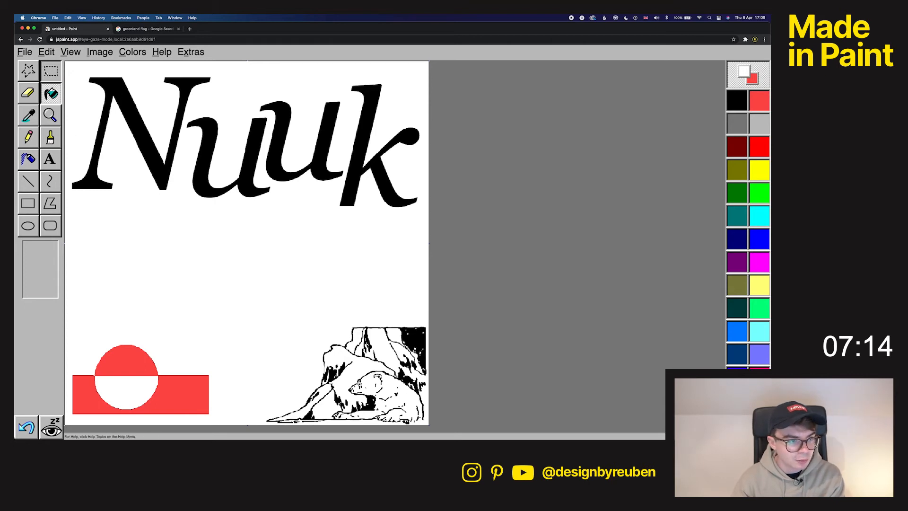
pyautogui.moveTo(288, 367); pyautogui.dragTo(427, 424)
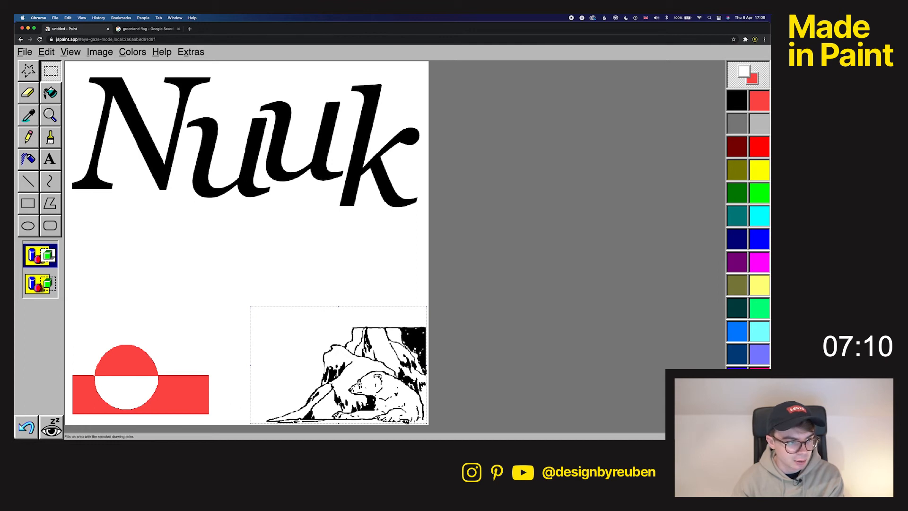
pyautogui.moveTo(339, 365); pyautogui.dragTo(313, 335)
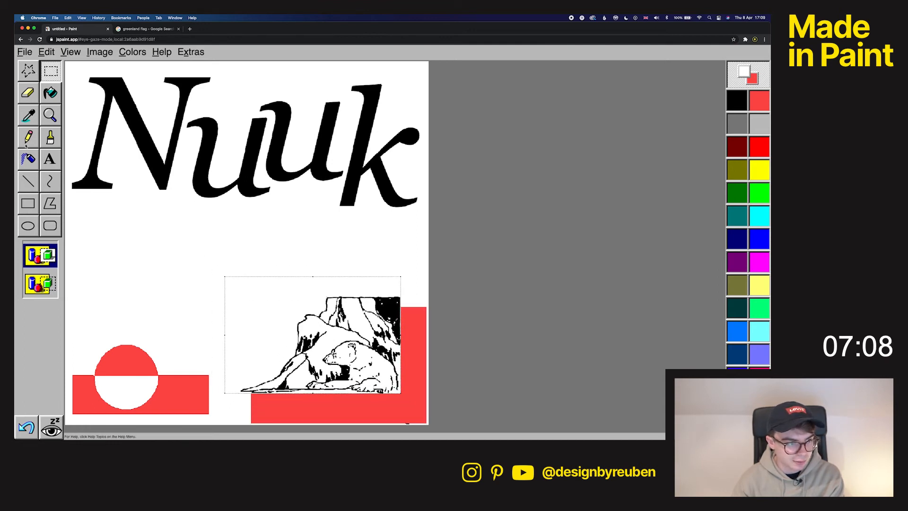
pyautogui.moveTo(366, 368); pyautogui.dragTo(374, 352)
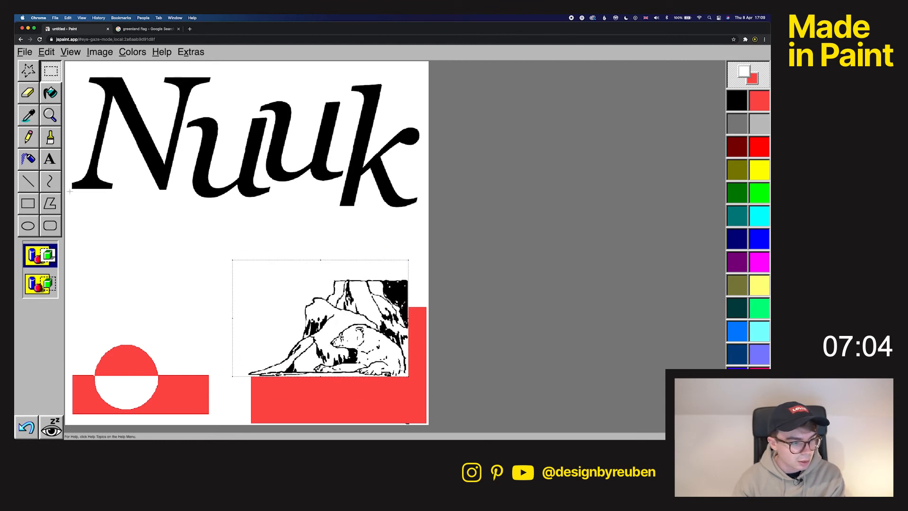
# Remove the polar bear drawing and the red patch behind it by covering them with a solid white rectangle.
pyautogui.click(22, 202)
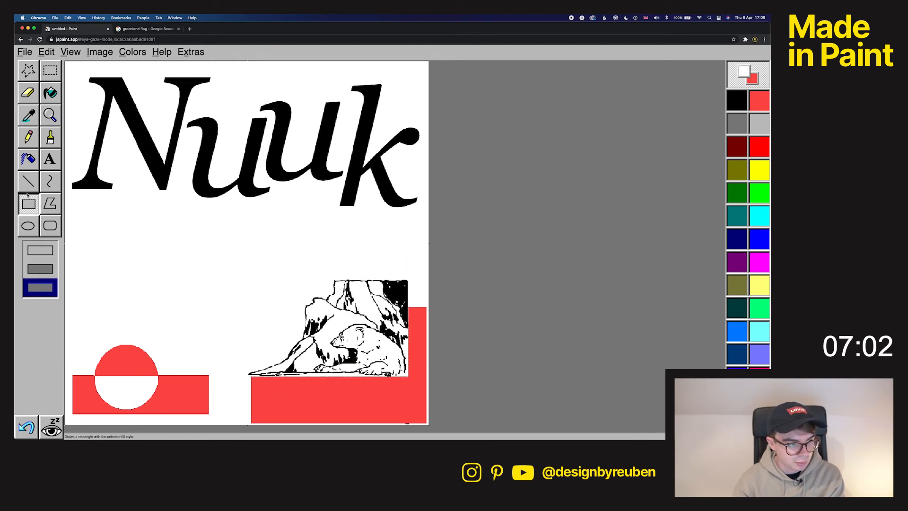
pyautogui.moveTo(223, 265)
pyautogui.mouseDown()
pyautogui.moveTo(333, 405)
pyautogui.moveTo(468, 437)
pyautogui.mouseUp()
# Try enlarging the flag motif to almost the poster's full width below the lettering, and undo the change.
pyautogui.click(50, 70)
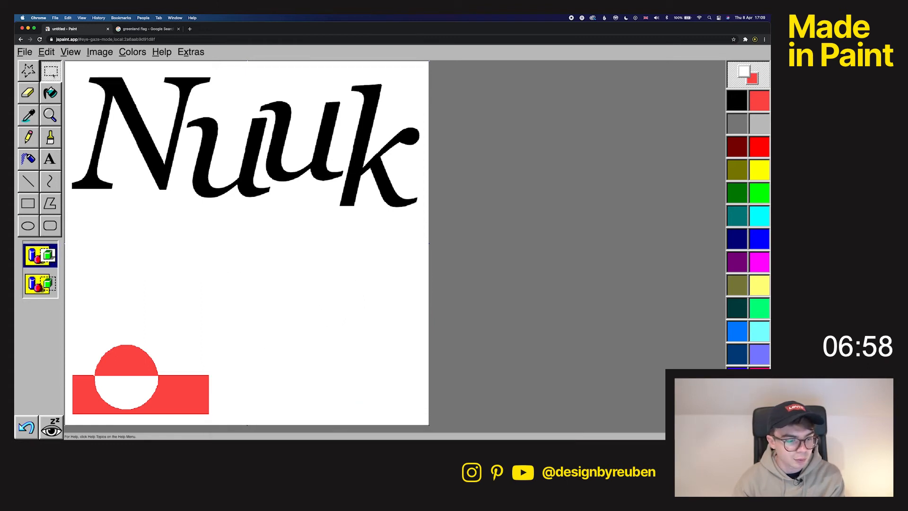
pyautogui.moveTo(75, 364); pyautogui.dragTo(211, 416)
pyautogui.moveTo(212, 336); pyautogui.dragTo(425, 219)
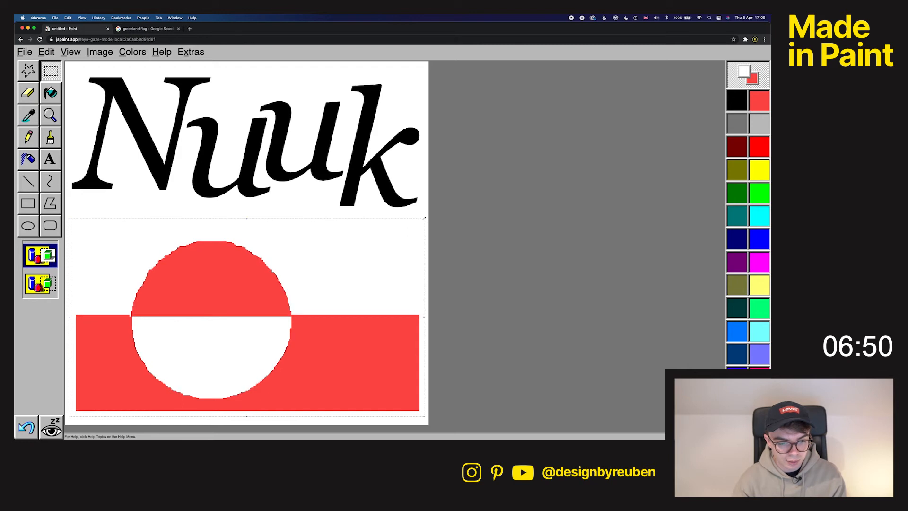
pyautogui.moveTo(318, 393)
pyautogui.mouseDown()
pyautogui.moveTo(322, 383)
pyautogui.moveTo(321, 406)
pyautogui.mouseUp()
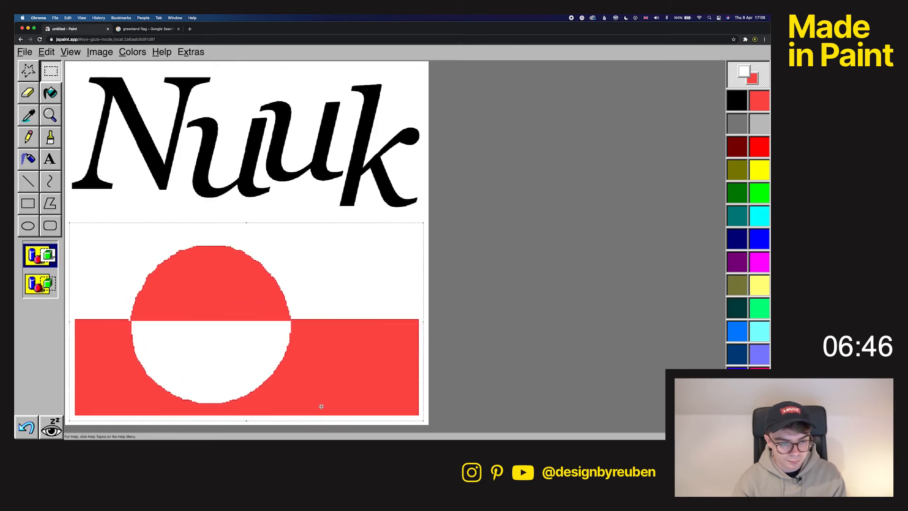
pyautogui.click(28, 71)
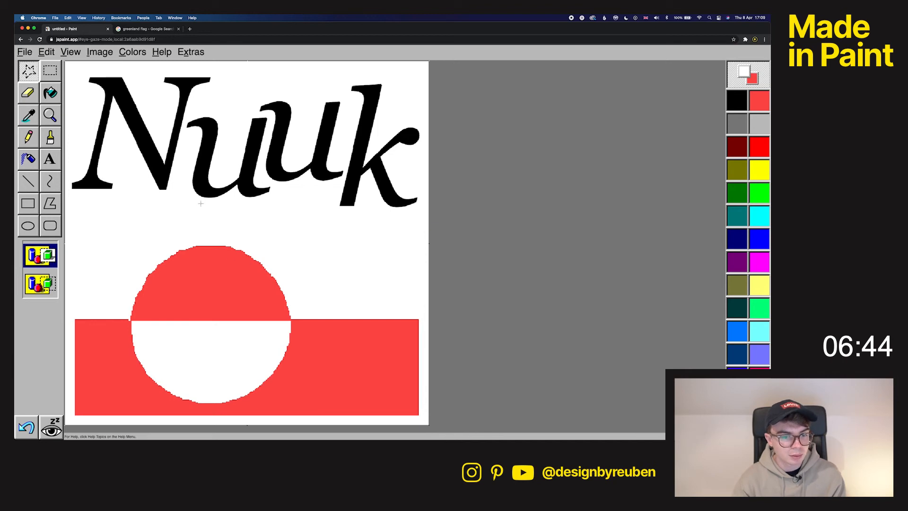
pyautogui.hotkey('ctrl', 'z')
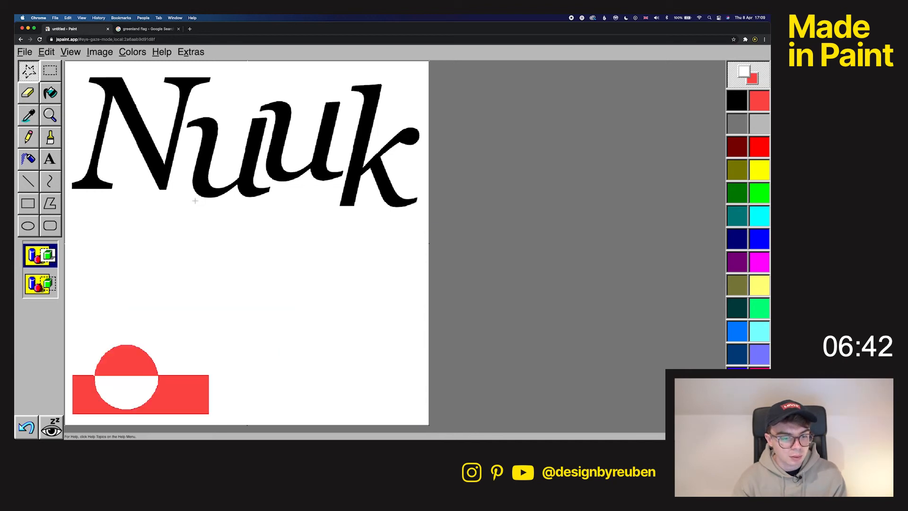
# Try moving the small flag motif up from its place at the poster's lower edge, and undo the move.
pyautogui.moveTo(70, 326)
pyautogui.mouseDown()
pyautogui.moveTo(141, 401)
pyautogui.moveTo(166, 402)
pyautogui.mouseUp()
pyautogui.hotkey('ctrl', 'z')
pyautogui.click(49, 78)
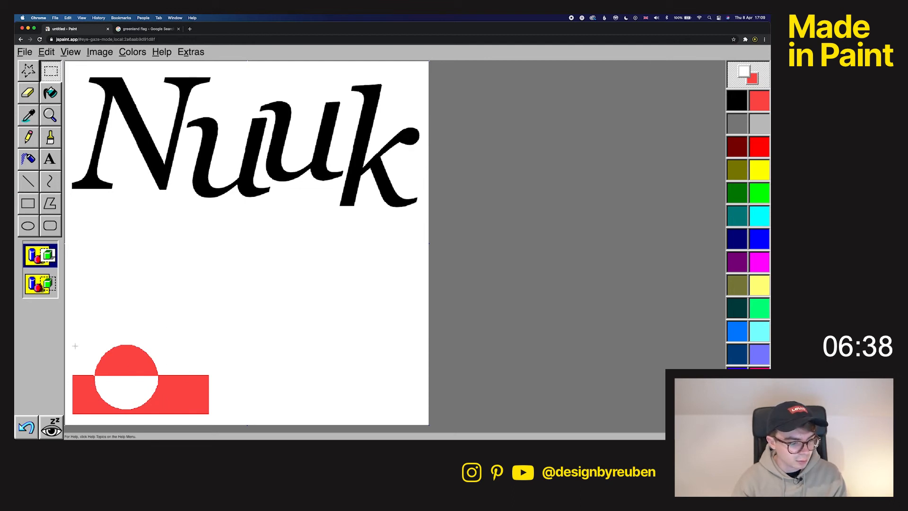
pyautogui.moveTo(72, 414); pyautogui.dragTo(209, 343)
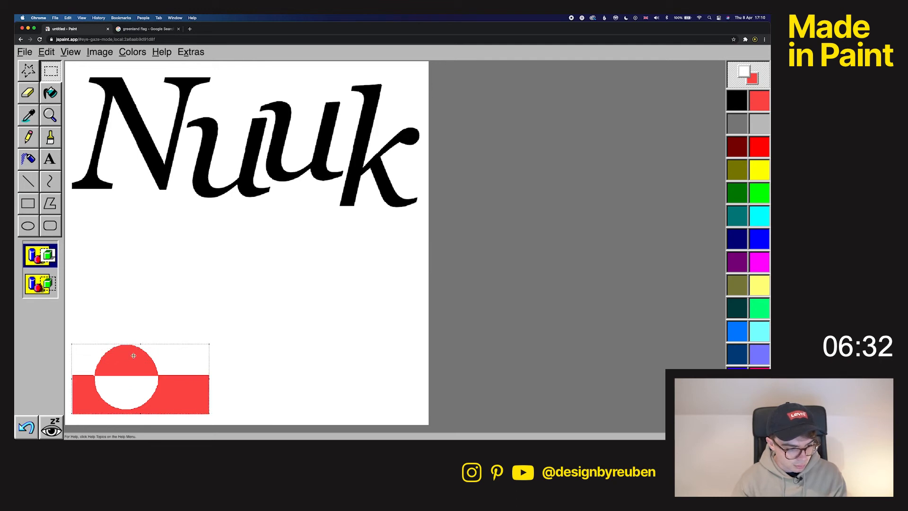
pyautogui.moveTo(134, 356); pyautogui.dragTo(141, 296)
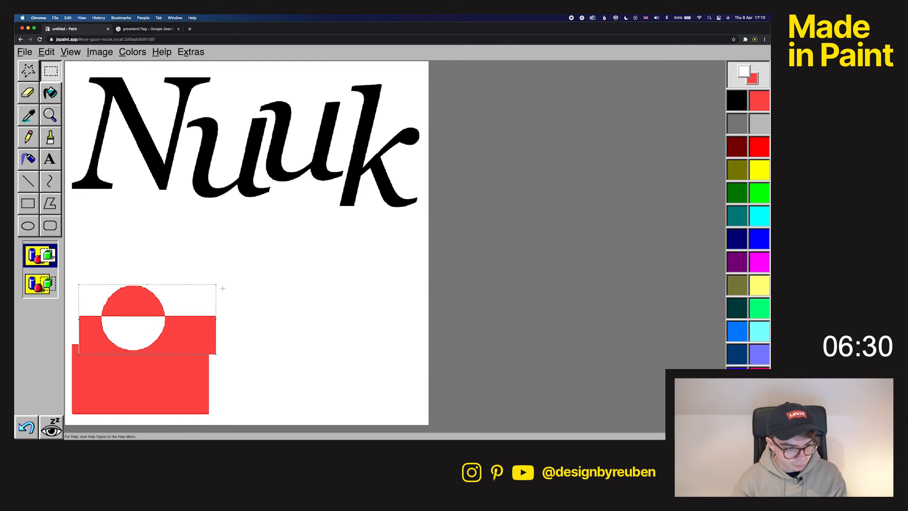
pyautogui.hotkey('ctrl', 'z')
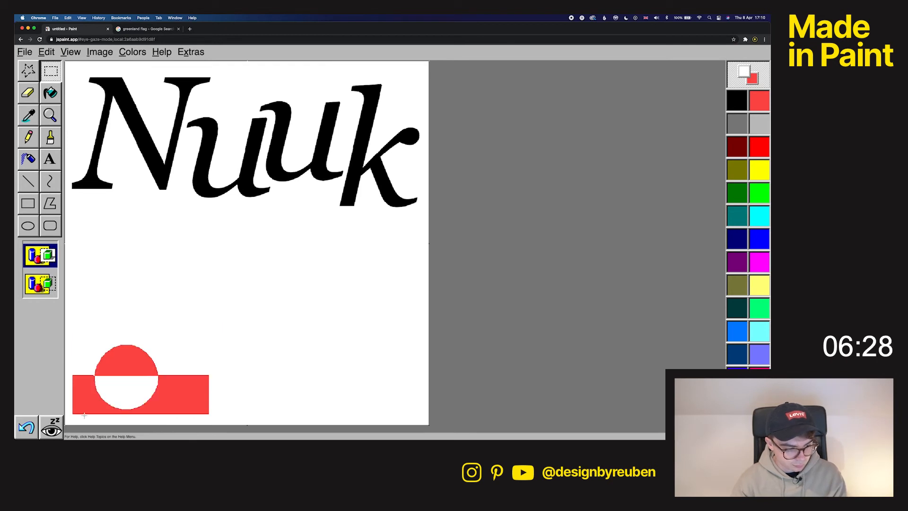
# Enlarge the flag motif from its lower-left corner to almost the poster's full width beneath the lettering.
pyautogui.moveTo(159, 403); pyautogui.dragTo(417, 246)
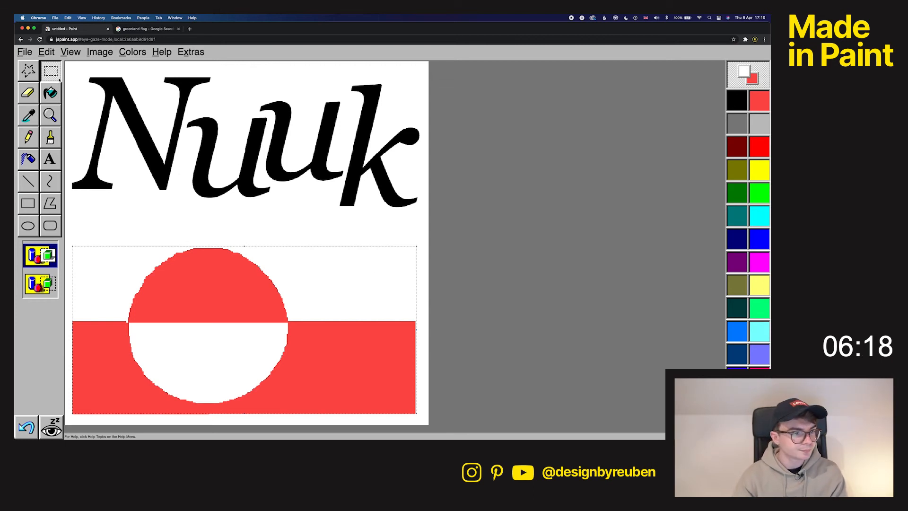
pyautogui.click(28, 70)
# Paste the image file polar-bear-47276.png from the Desktop into the poster.
pyautogui.click(33, 52)
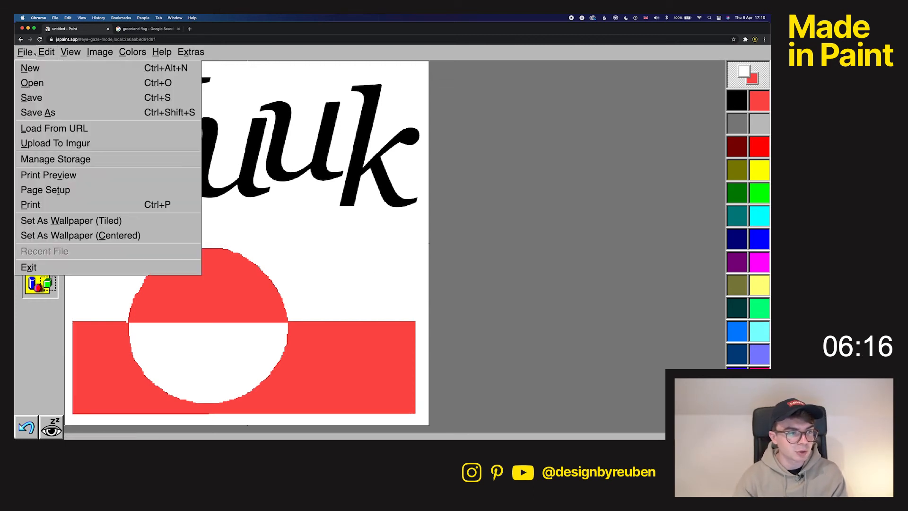
pyautogui.moveTo(43, 53)
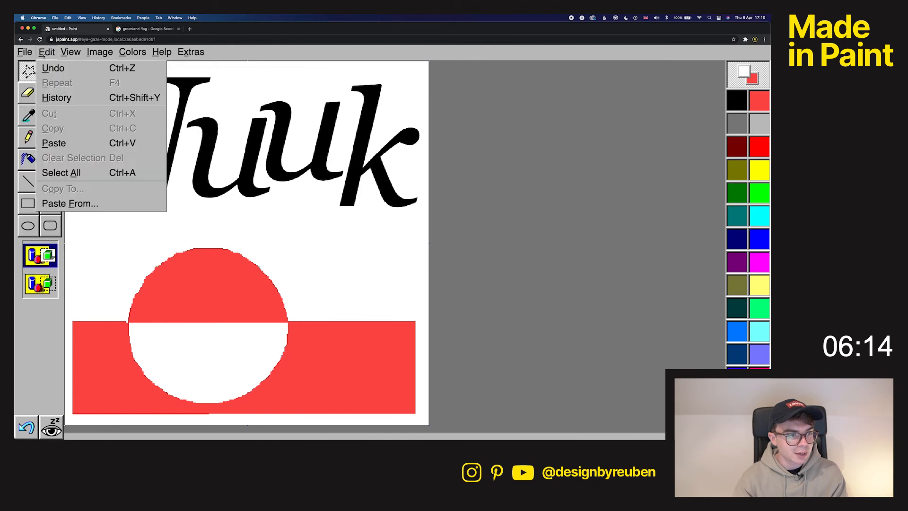
pyautogui.click(70, 203)
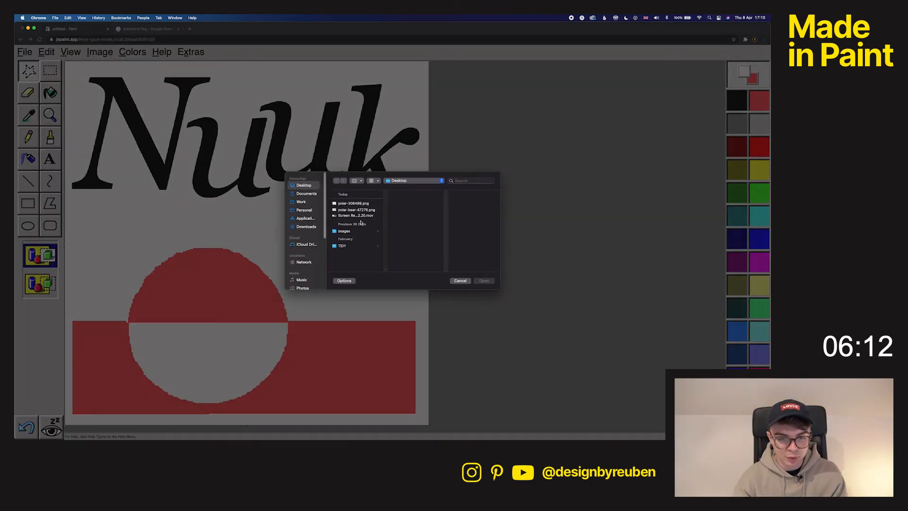
pyautogui.click(358, 204)
pyautogui.click(359, 210)
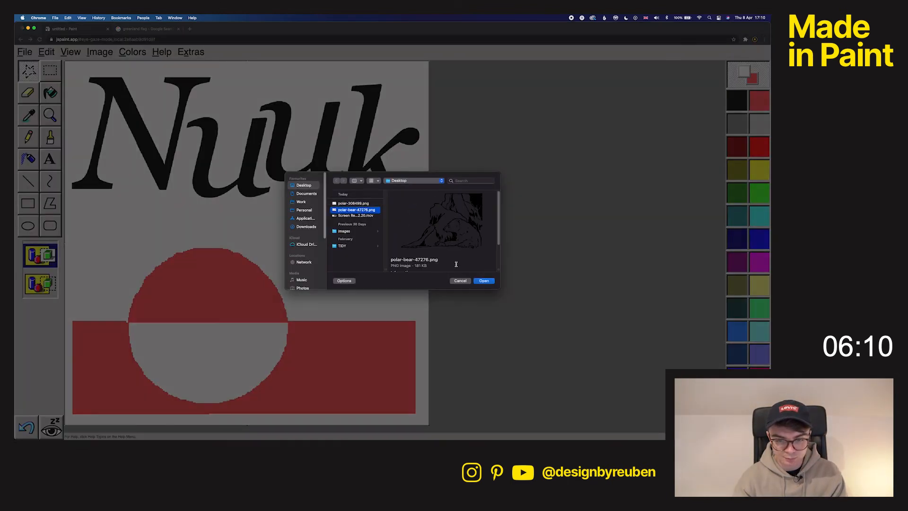
pyautogui.click(484, 281)
pyautogui.click(418, 258)
# Shrink the pasted polar bear drawing and place it over the lower-right corner of the red band.
pyautogui.moveTo(391, 218); pyautogui.dragTo(460, 265)
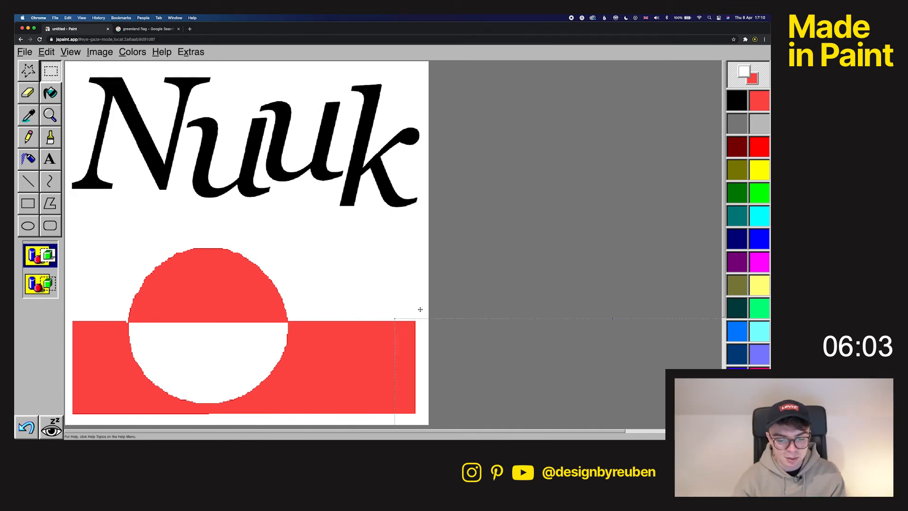
pyautogui.moveTo(420, 308); pyautogui.dragTo(173, 139)
pyautogui.moveTo(122, 115); pyautogui.dragTo(336, 248)
pyautogui.moveTo(415, 307); pyautogui.dragTo(274, 337)
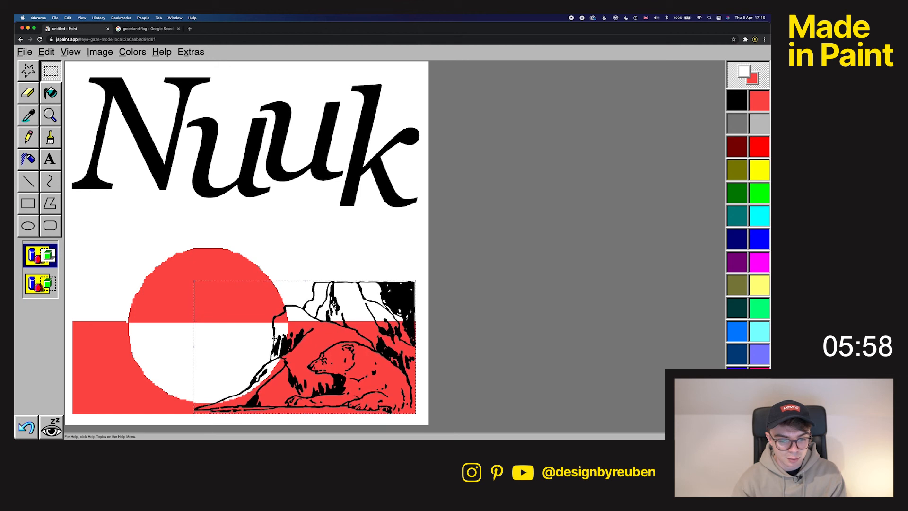
pyautogui.moveTo(194, 281); pyautogui.dragTo(203, 284)
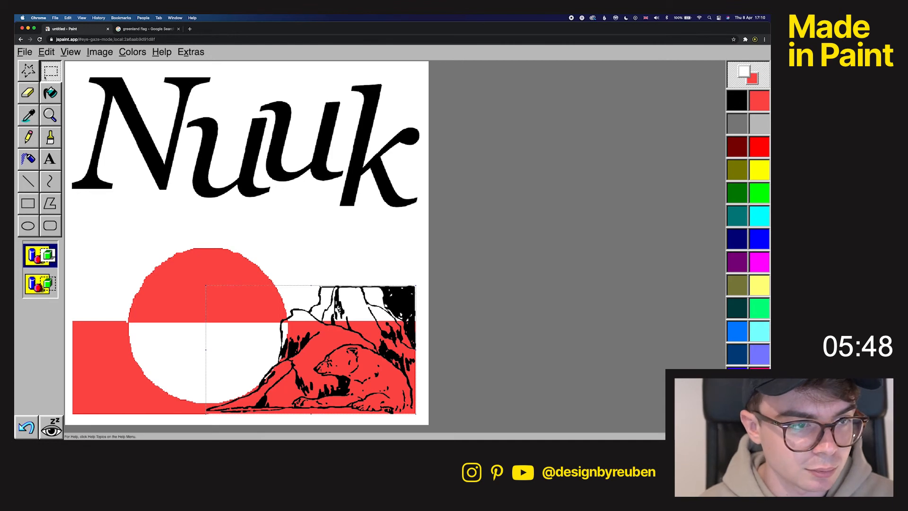
pyautogui.click(77, 275)
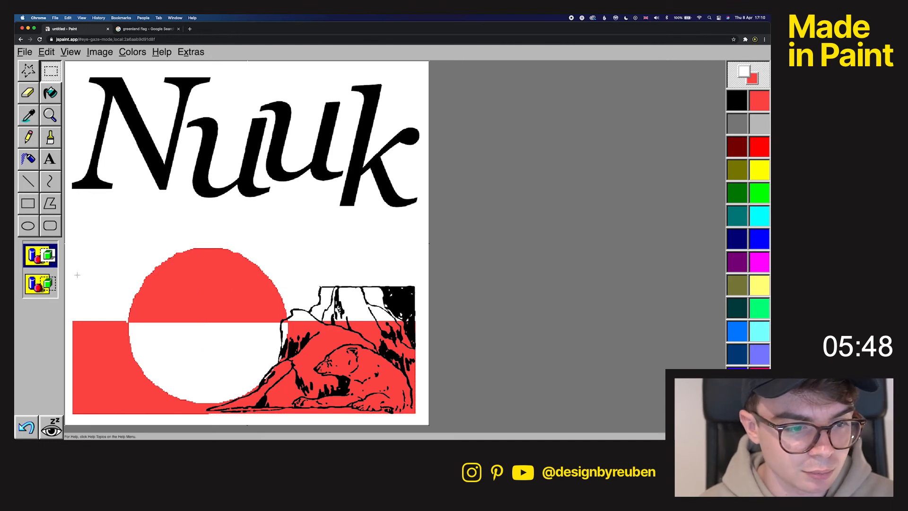
# Select the flag motif together with the polar bear drawing, move it up towards the lettering and enlarge it slightly.
pyautogui.moveTo(72, 244); pyautogui.dragTo(414, 417)
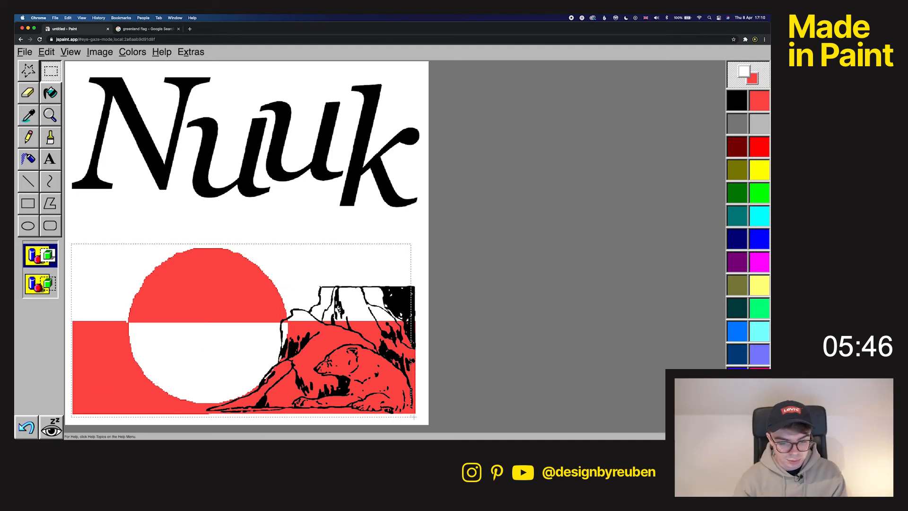
pyautogui.moveTo(309, 311); pyautogui.dragTo(307, 283)
pyautogui.moveTo(417, 390); pyautogui.dragTo(426, 399)
pyautogui.moveTo(383, 347); pyautogui.dragTo(381, 343)
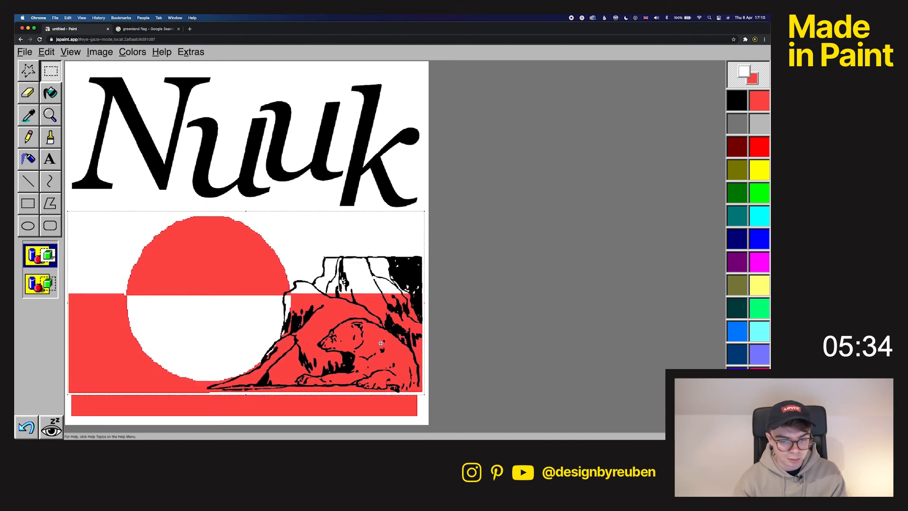
# Fill the leftover red strip beneath the flag motif with white.
pyautogui.click(50, 92)
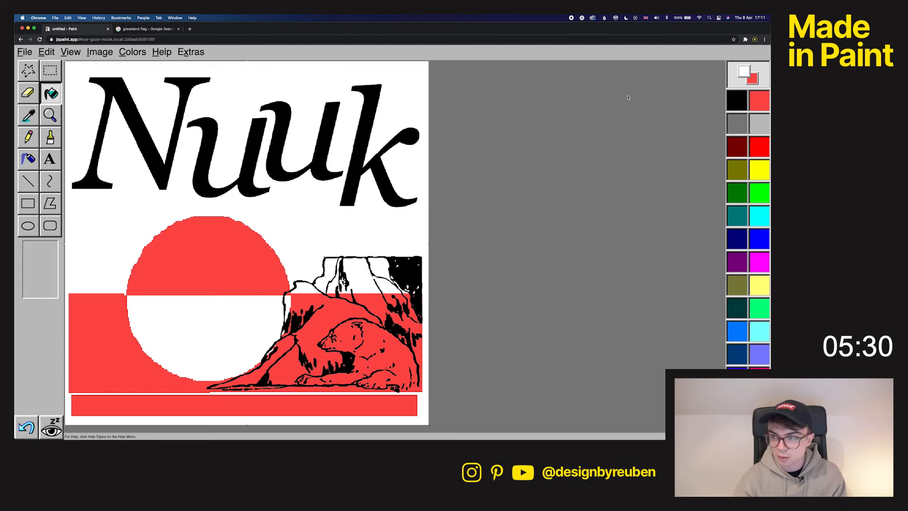
pyautogui.click(753, 72)
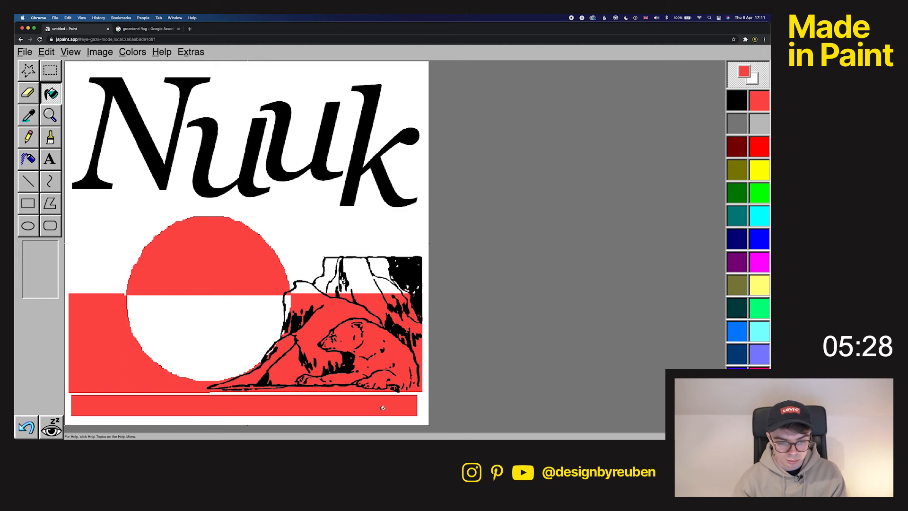
pyautogui.press('x')
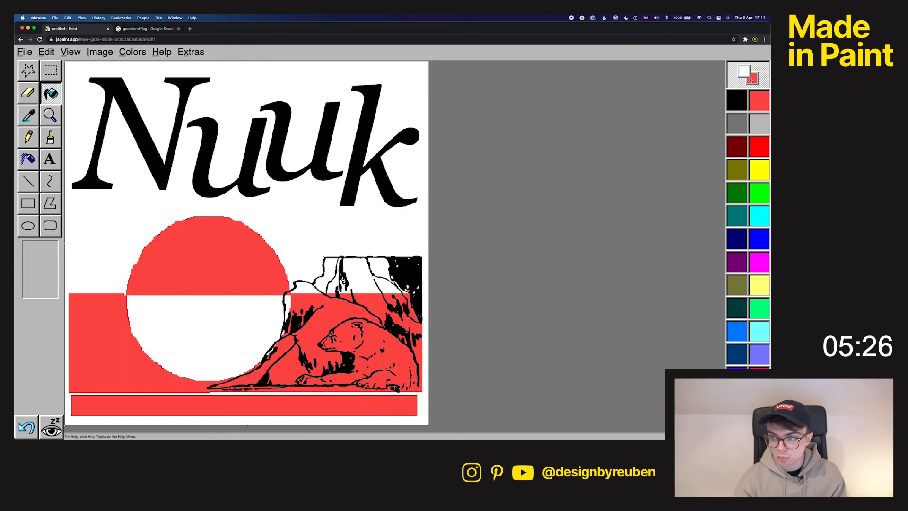
pyautogui.click(345, 399)
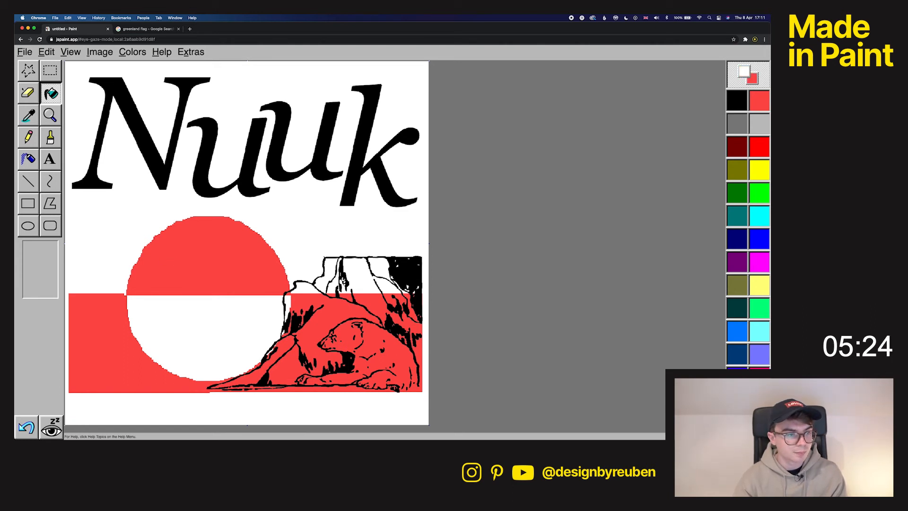
# Recolour the first letter u of the Nuuk lettering with the flag's red.
pyautogui.click(28, 71)
pyautogui.click(53, 96)
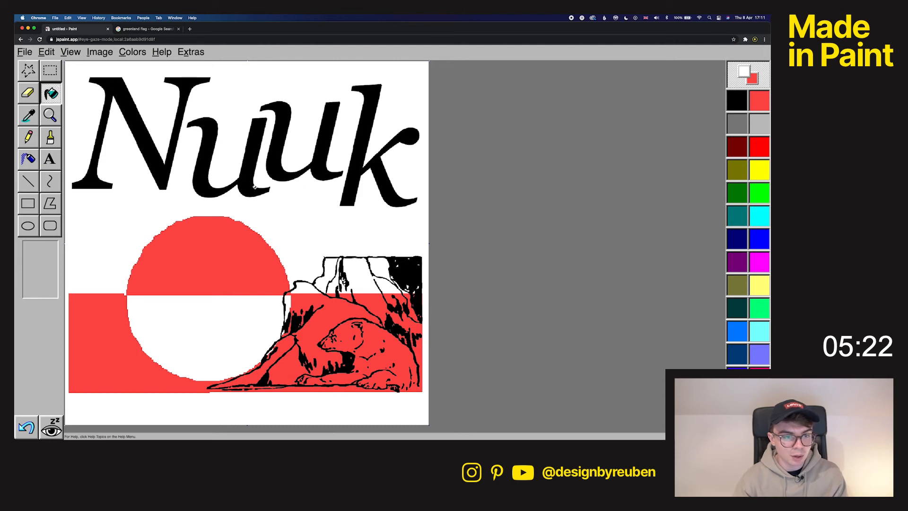
pyautogui.click(749, 76)
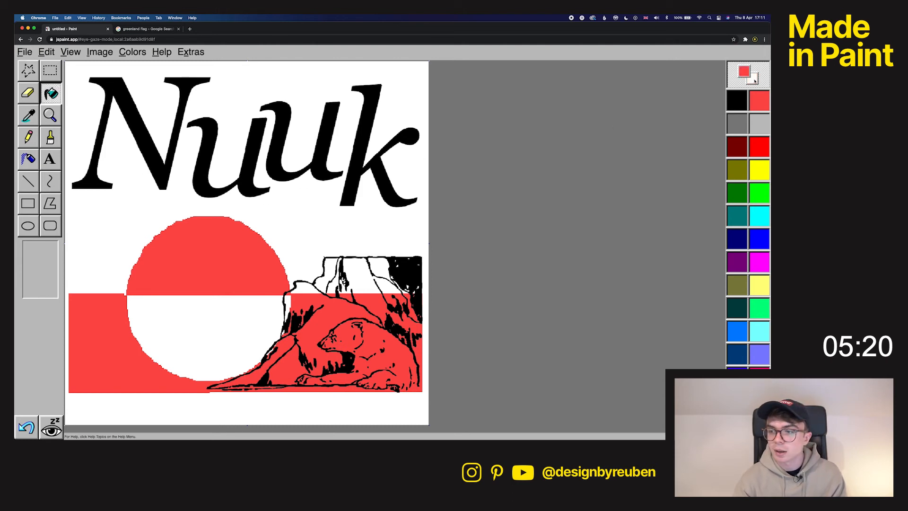
pyautogui.click(255, 162)
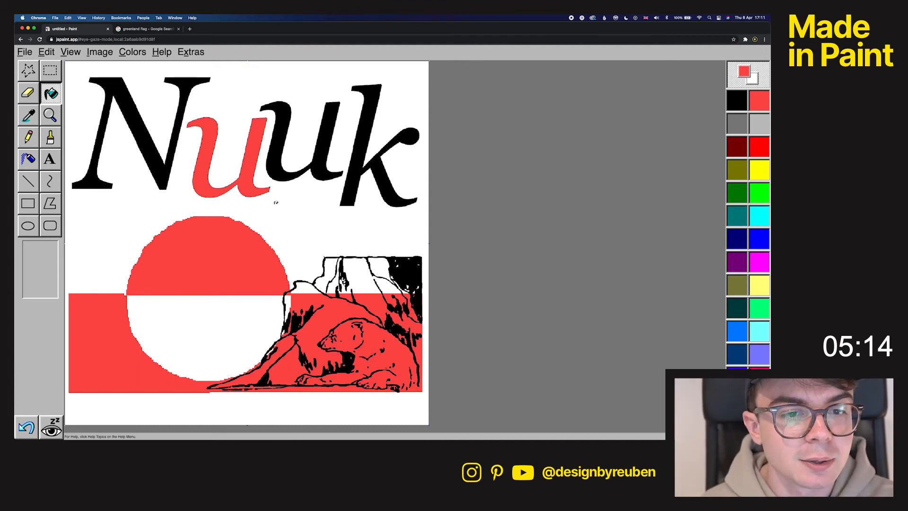
pyautogui.click(28, 70)
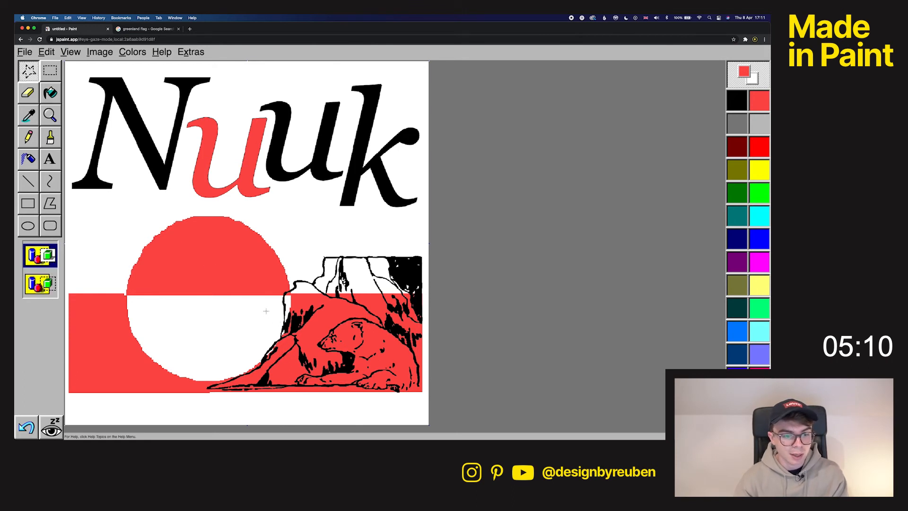
# Try tracing the flag circle with a thin outline ellipse in black, and undo it.
pyautogui.click(28, 226)
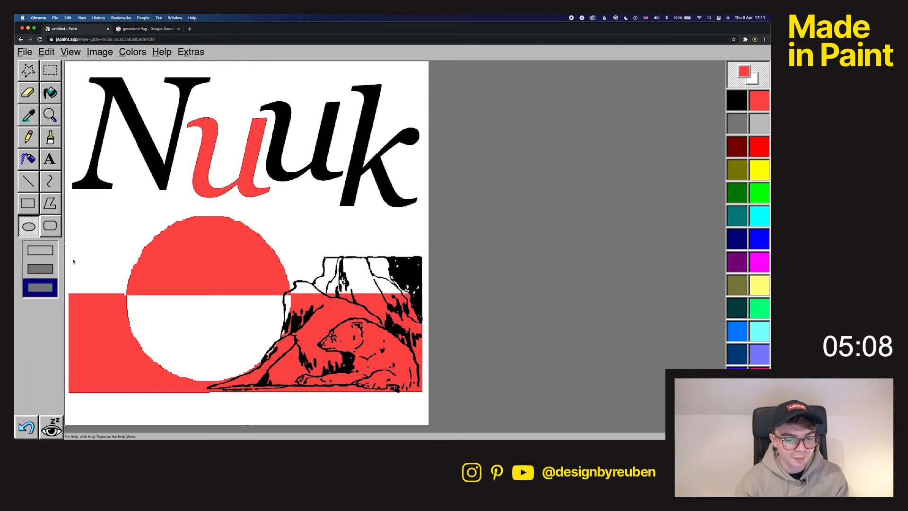
pyautogui.moveTo(183, 279); pyautogui.dragTo(279, 365)
pyautogui.press('super+z')
pyautogui.click(46, 254)
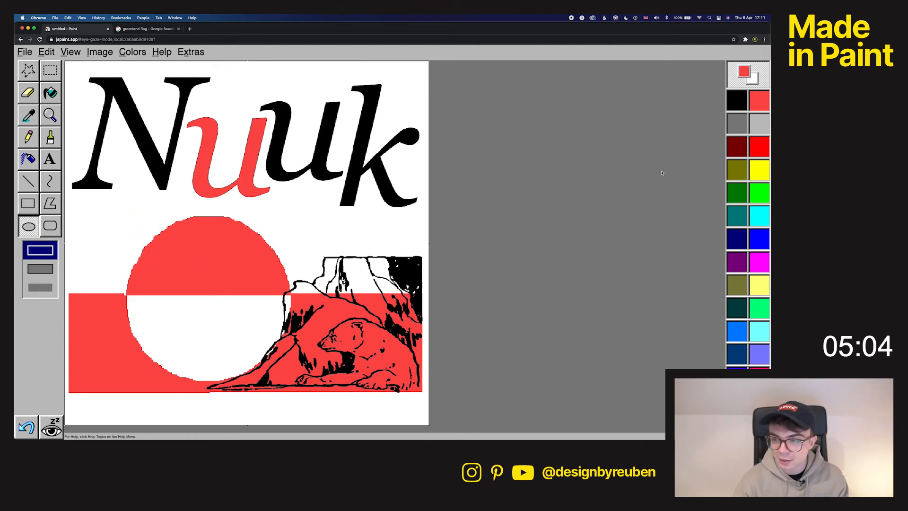
pyautogui.moveTo(123, 217); pyautogui.dragTo(290, 384)
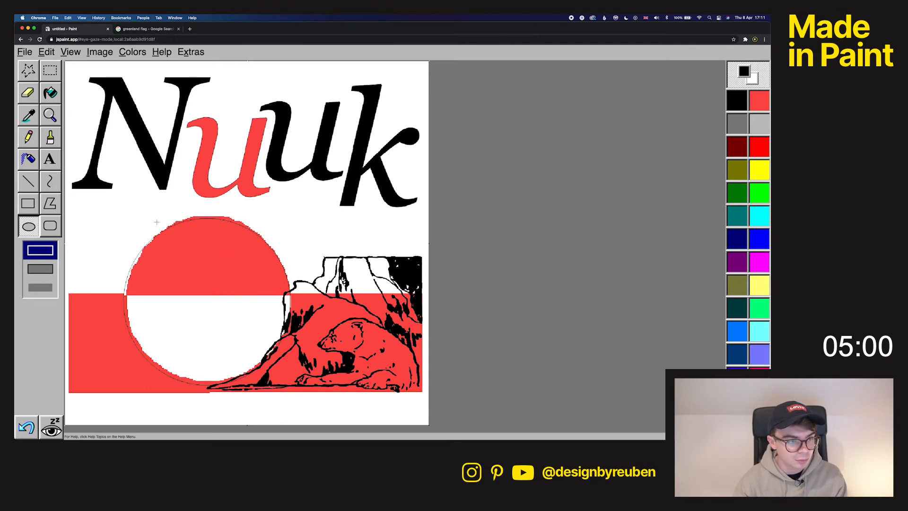
pyautogui.press('super+z')
# Choose a thicker line and try repeatedly to fit a black ellipse outline around the flag circle, undoing each attempt.
pyautogui.click(32, 184)
pyautogui.click(46, 291)
pyautogui.click(29, 227)
pyautogui.moveTo(132, 219)
pyautogui.mouseDown()
pyautogui.moveTo(242, 348)
pyautogui.moveTo(292, 376)
pyautogui.mouseUp()
pyautogui.press('super+z')
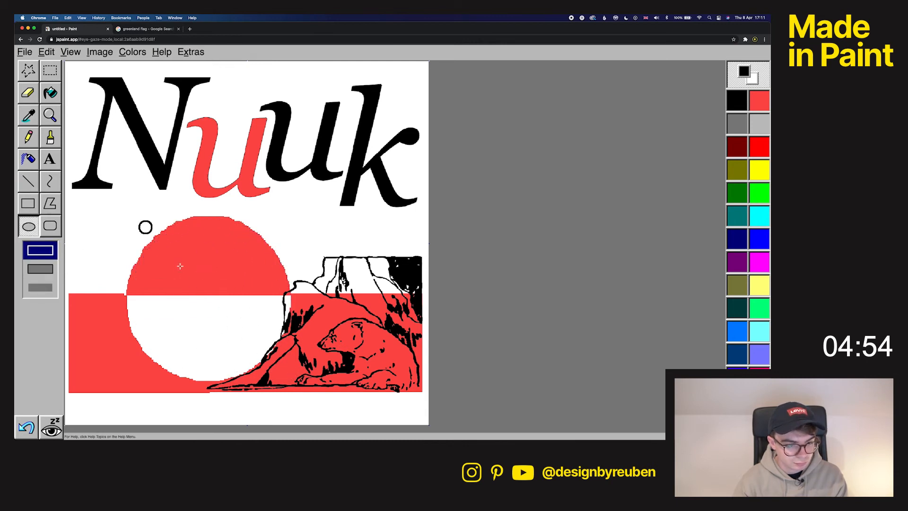
pyautogui.moveTo(139, 221); pyautogui.dragTo(294, 379)
pyautogui.press('super+z')
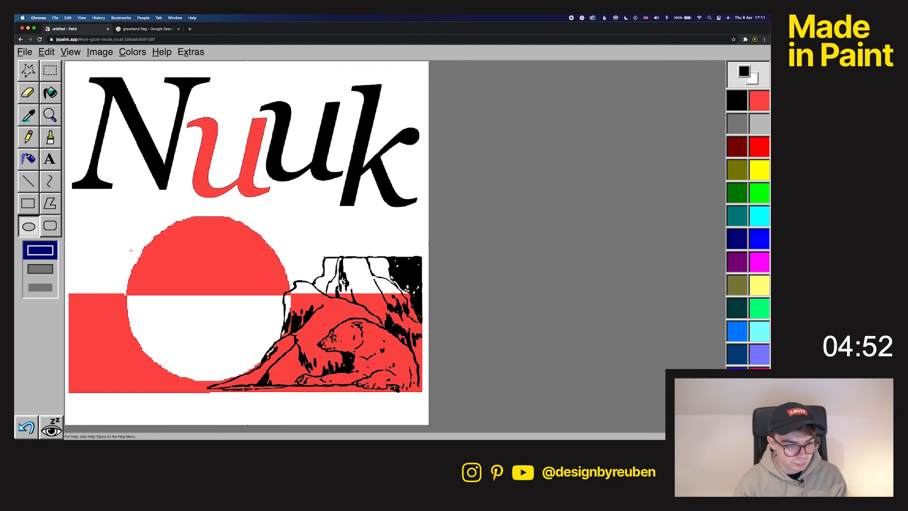
pyautogui.moveTo(143, 218); pyautogui.dragTo(303, 377)
pyautogui.press('super+z')
pyautogui.moveTo(118, 232); pyautogui.dragTo(268, 384)
pyautogui.press('super+z')
pyautogui.moveTo(132, 230); pyautogui.dragTo(255, 353)
pyautogui.press('super+z')
pyautogui.moveTo(145, 210); pyautogui.dragTo(278, 343)
pyautogui.press('super+z')
pyautogui.moveTo(114, 220); pyautogui.dragTo(281, 386)
pyautogui.press('super+z')
pyautogui.moveTo(124, 214); pyautogui.dragTo(306, 384)
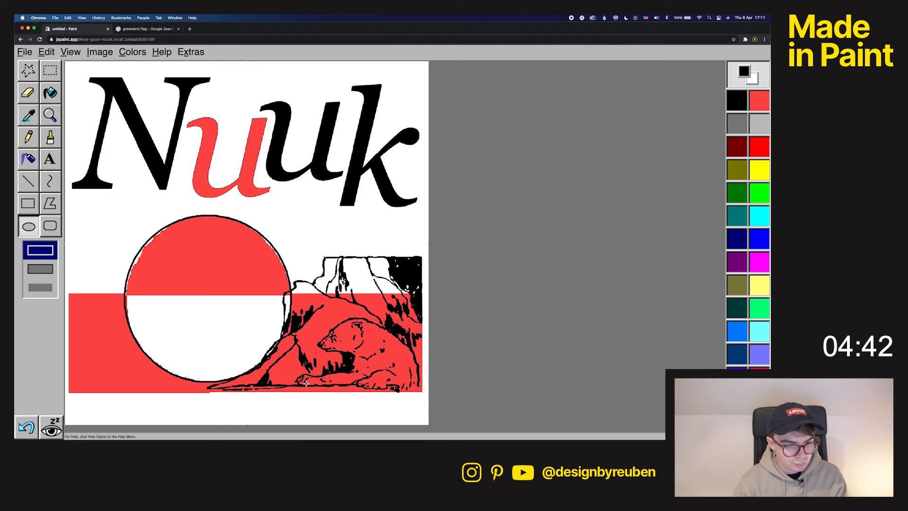
pyautogui.press('super+z')
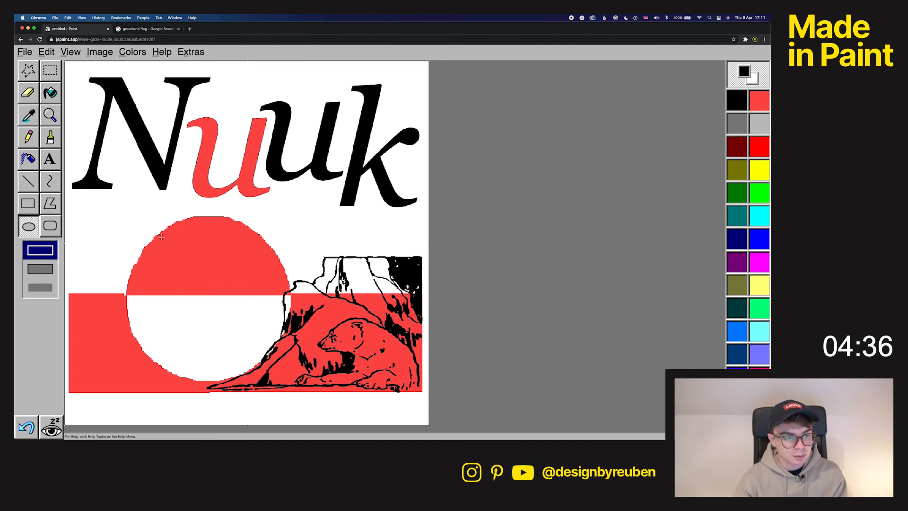
# Fill the white areas of the rocks above the polar bear with the flag's red.
pyautogui.click(51, 93)
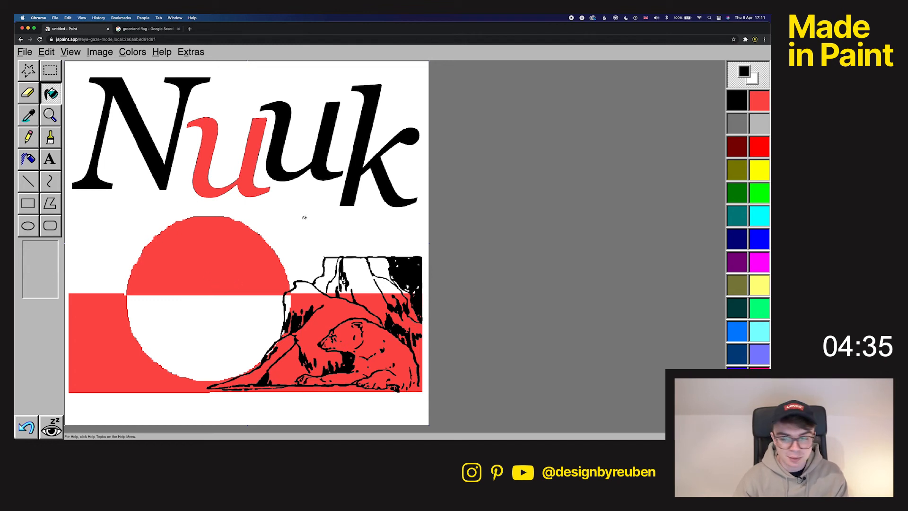
pyautogui.click(750, 104)
pyautogui.click(358, 285)
pyautogui.click(384, 264)
pyautogui.click(406, 289)
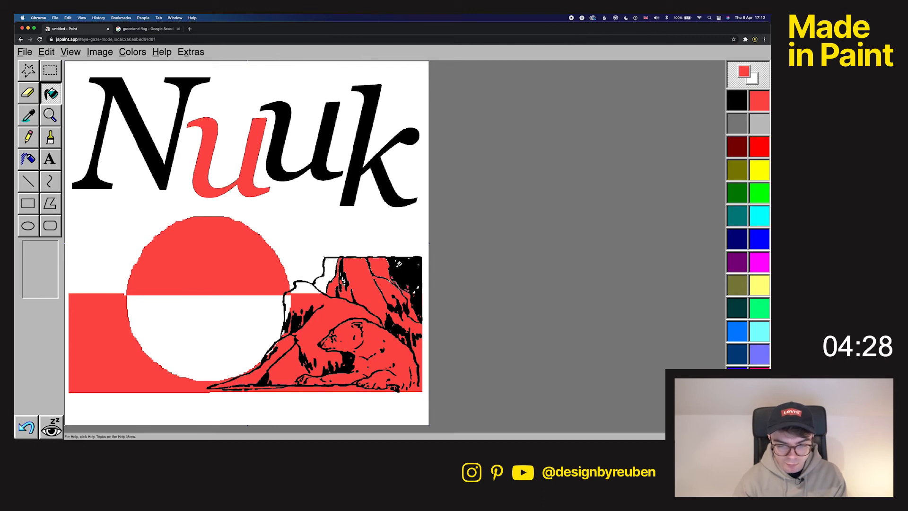
pyautogui.click(337, 271)
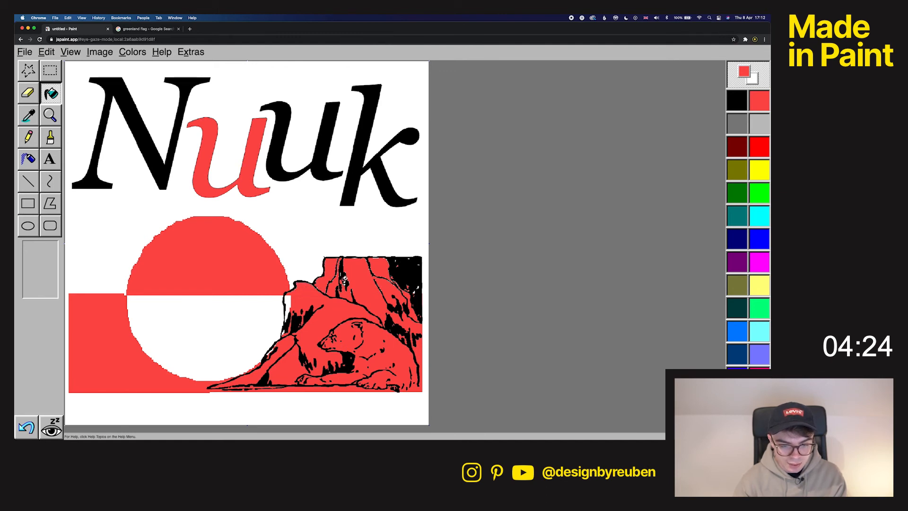
# Try filling a small leftover spot in the upper rock face with red, and undo each attempt.
pyautogui.click(345, 281)
pyautogui.press('super+z')
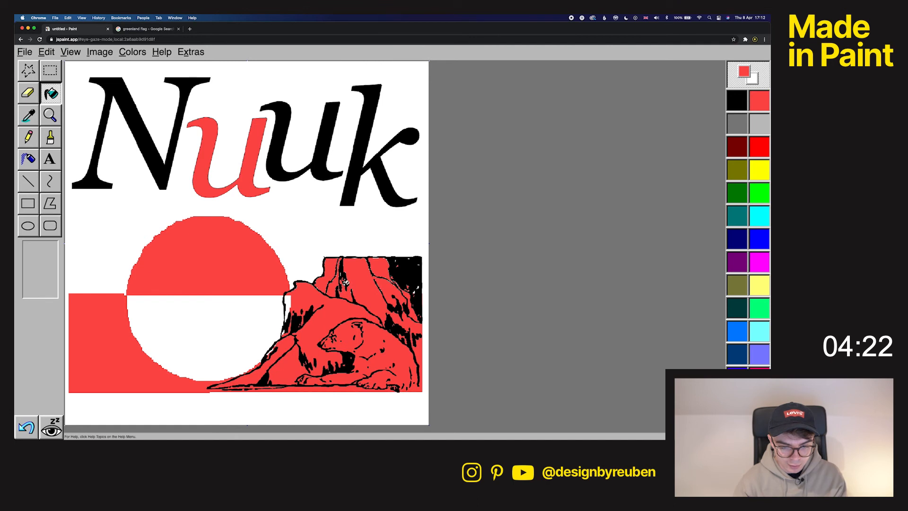
pyautogui.click(346, 281)
pyautogui.press('super+z')
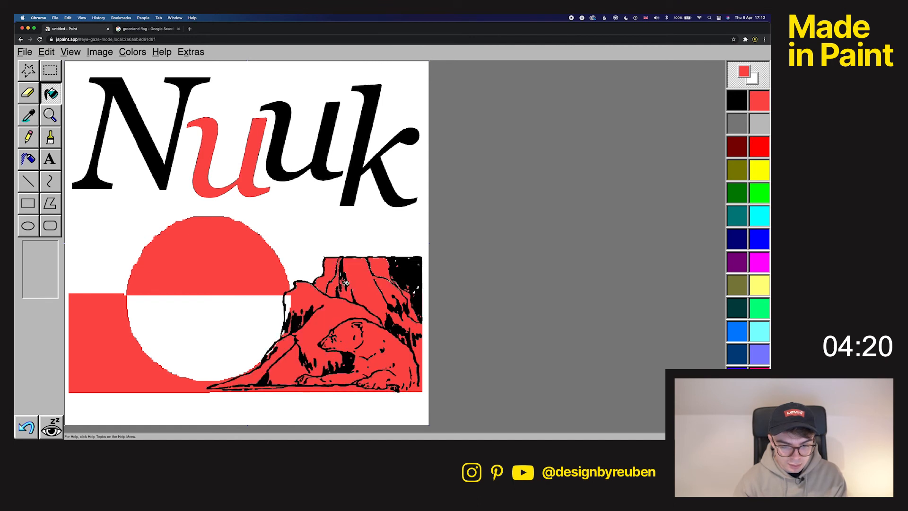
# Fill the small white gap at the rocks' outer edge beside the flag circle with red.
pyautogui.click(295, 304)
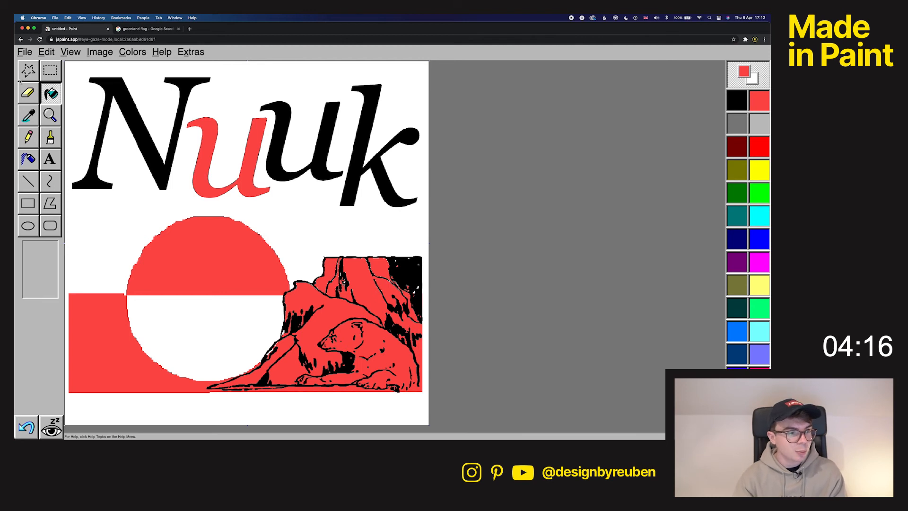
# Shrink the view to a custom 20% zoom to judge the poster's overall look, and return to fitting it in the window.
pyautogui.click(70, 52)
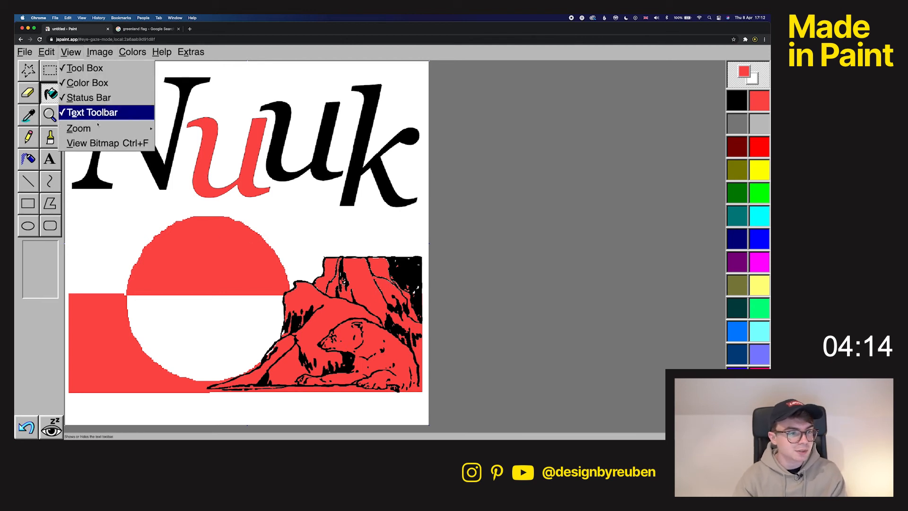
pyautogui.moveTo(116, 127)
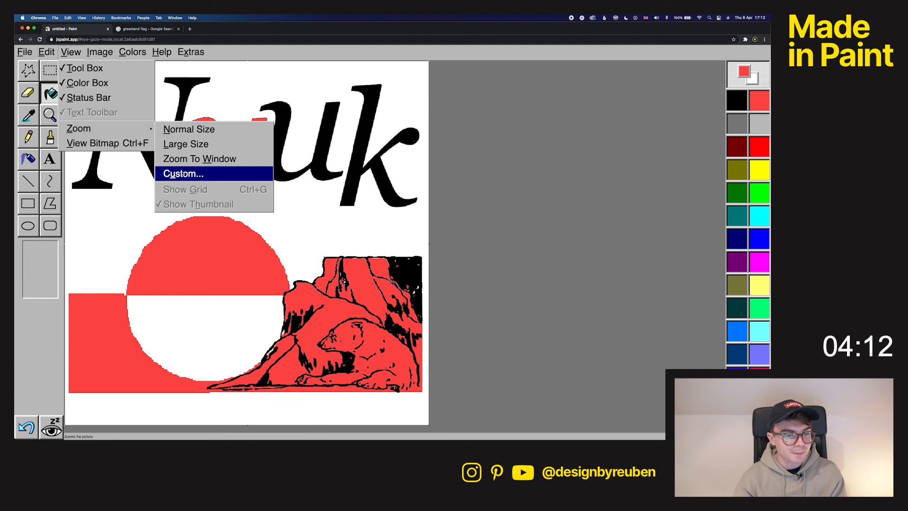
pyautogui.click(182, 173)
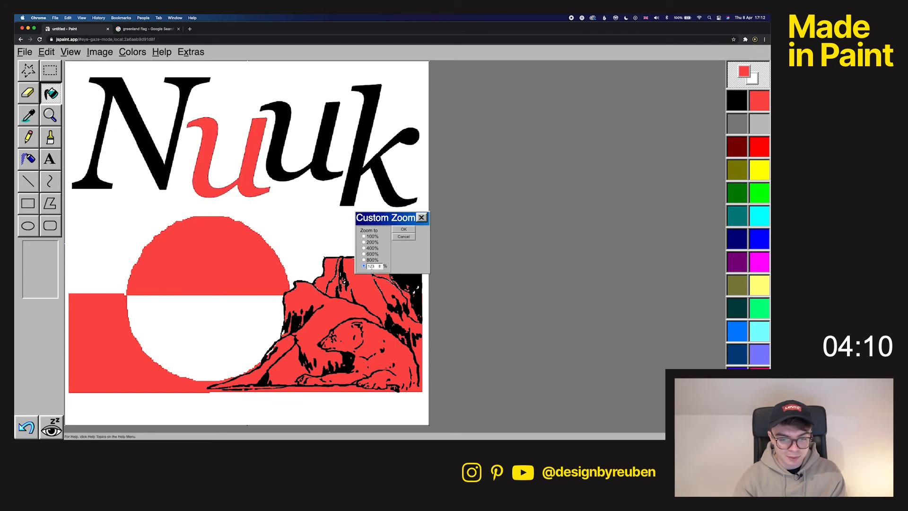
pyautogui.doubleClick(371, 267)
pyautogui.write('20')
pyautogui.press('Return')
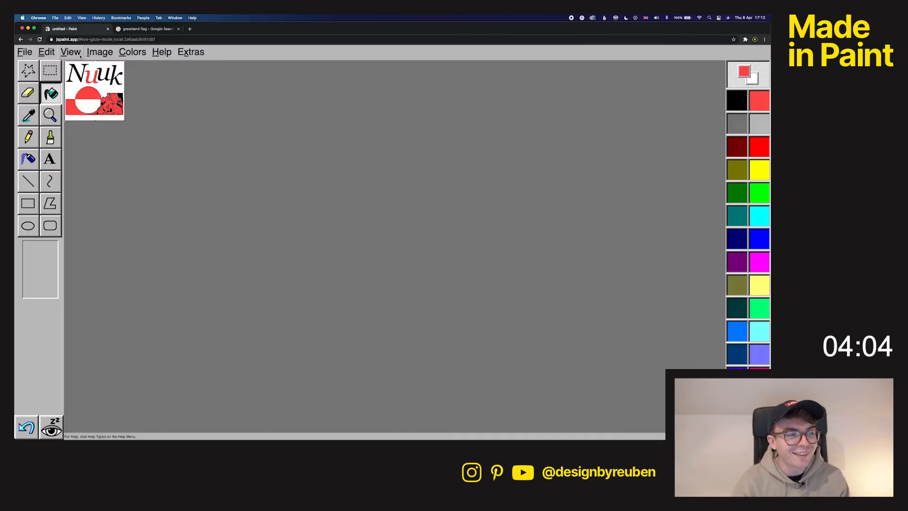
pyautogui.click(208, 121)
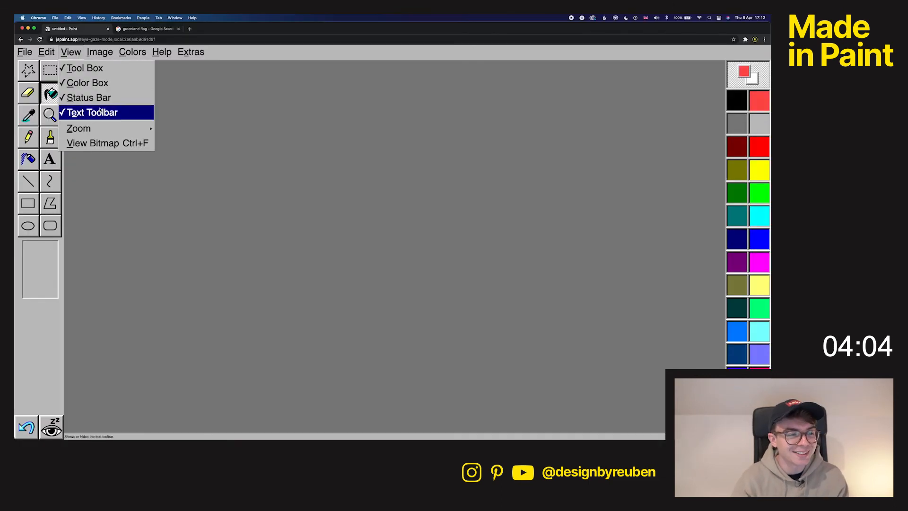
pyautogui.moveTo(119, 128)
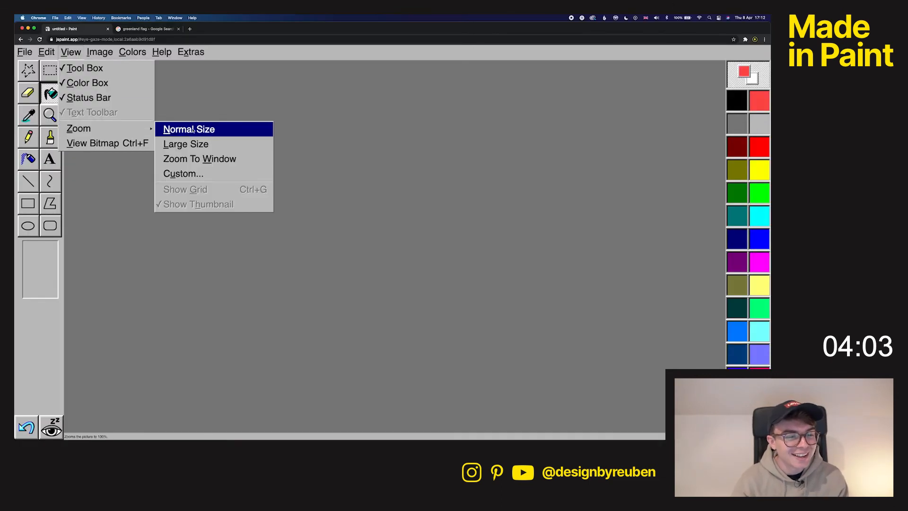
pyautogui.click(204, 175)
pyautogui.click(422, 218)
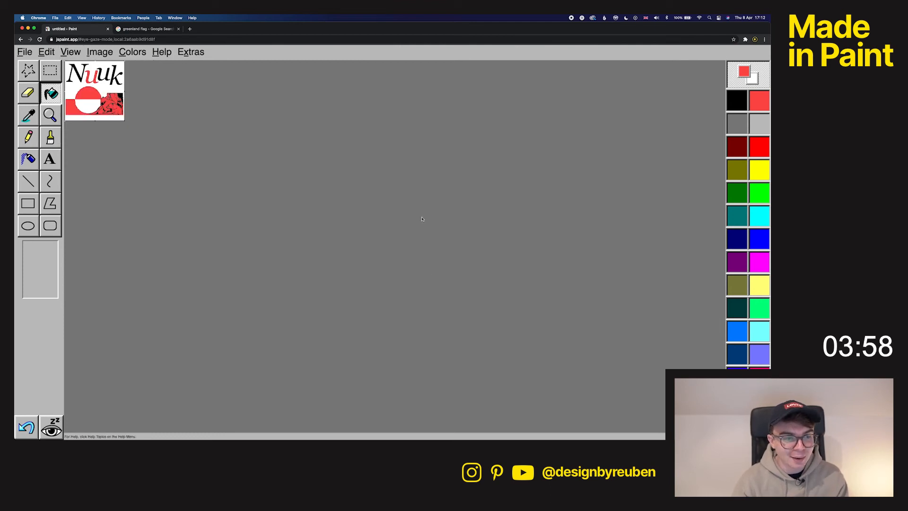
pyautogui.click(70, 52)
pyautogui.moveTo(118, 129)
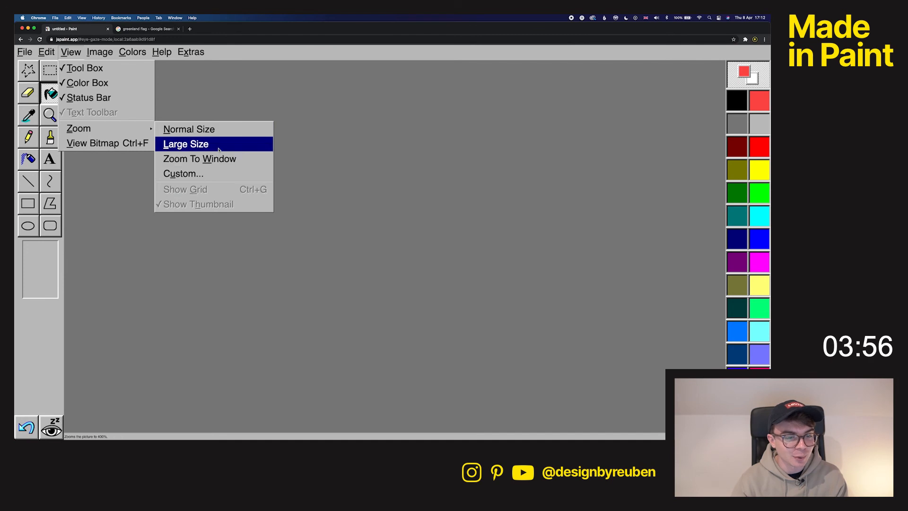
pyautogui.click(227, 159)
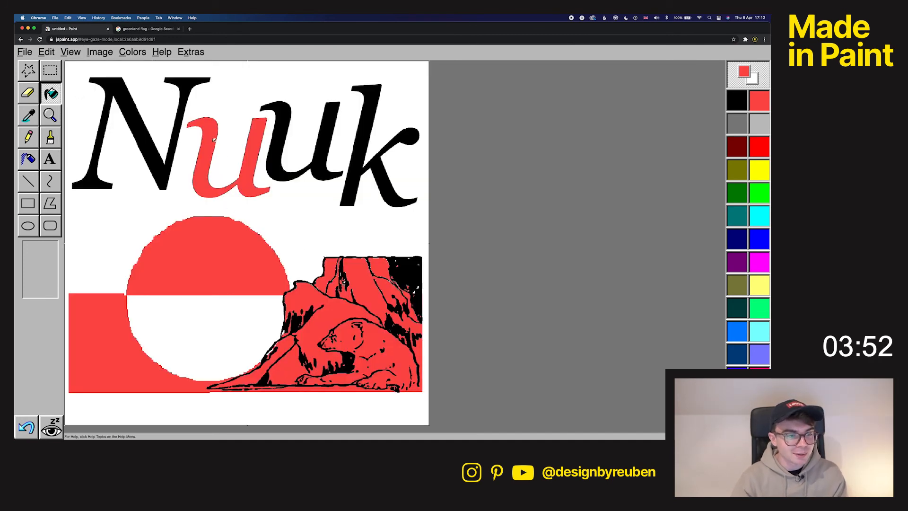
# Fill the red letter u in the Nuuk lettering with black.
pyautogui.click(735, 96)
pyautogui.click(259, 138)
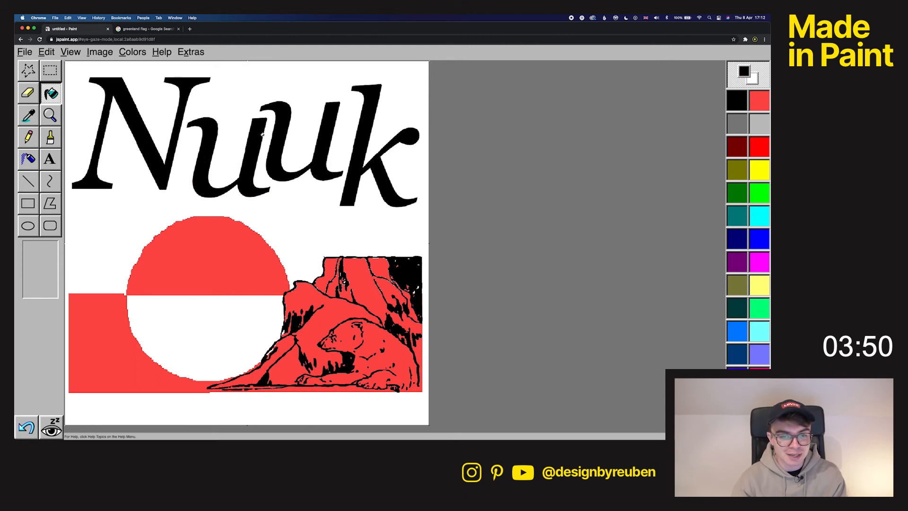
# Select the whole Nuuk lettering, scale it down slightly and centre it in the upper part of the poster.
pyautogui.click(28, 71)
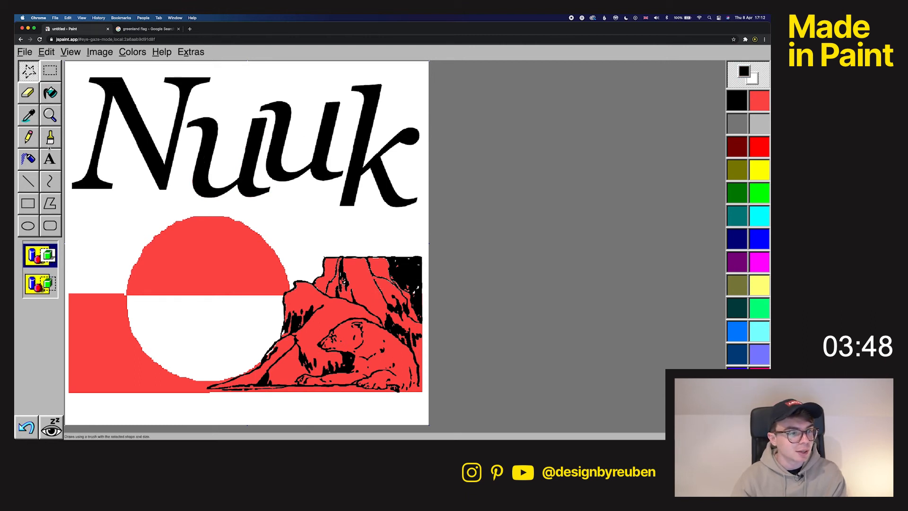
pyautogui.click(51, 70)
pyautogui.moveTo(69, 69)
pyautogui.mouseDown()
pyautogui.moveTo(81, 146)
pyautogui.moveTo(423, 214)
pyautogui.moveTo(405, 190)
pyautogui.moveTo(411, 124)
pyautogui.moveTo(178, 66)
pyautogui.moveTo(69, 70)
pyautogui.mouseUp()
pyautogui.press('super+z')
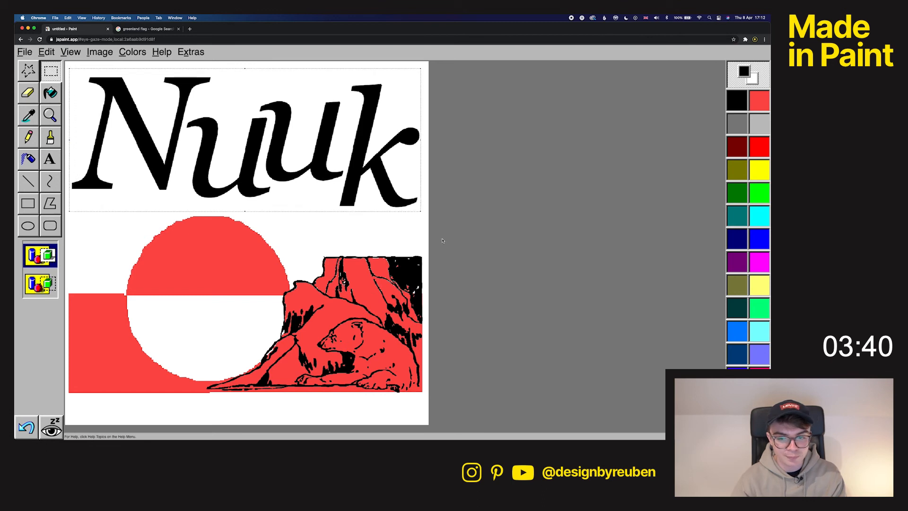
pyautogui.moveTo(385, 180); pyautogui.dragTo(375, 186)
pyautogui.moveTo(324, 151); pyautogui.dragTo(343, 154)
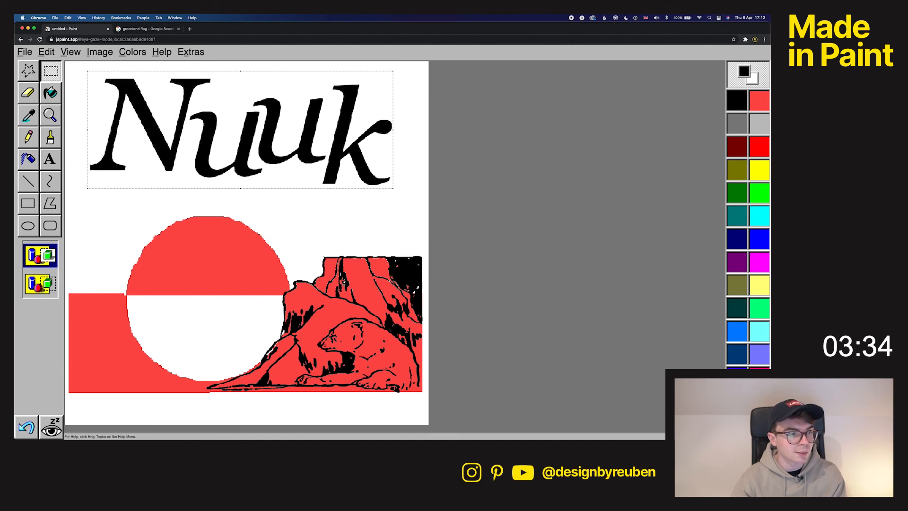
# Try scaling down the combined flag and polar bear artwork and centring it beneath the Nuuk lettering.
pyautogui.click(51, 71)
pyautogui.moveTo(68, 204); pyautogui.dragTo(354, 364)
pyautogui.moveTo(323, 333); pyautogui.dragTo(354, 318)
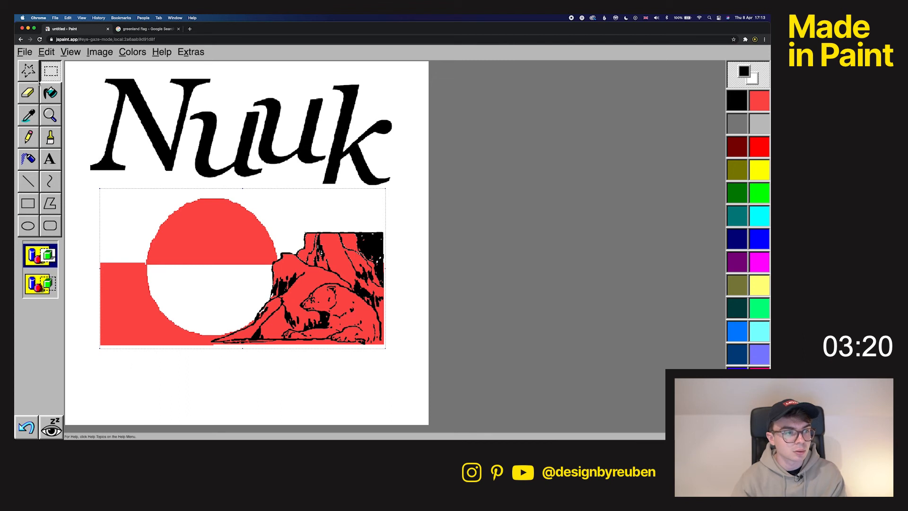
pyautogui.click(28, 72)
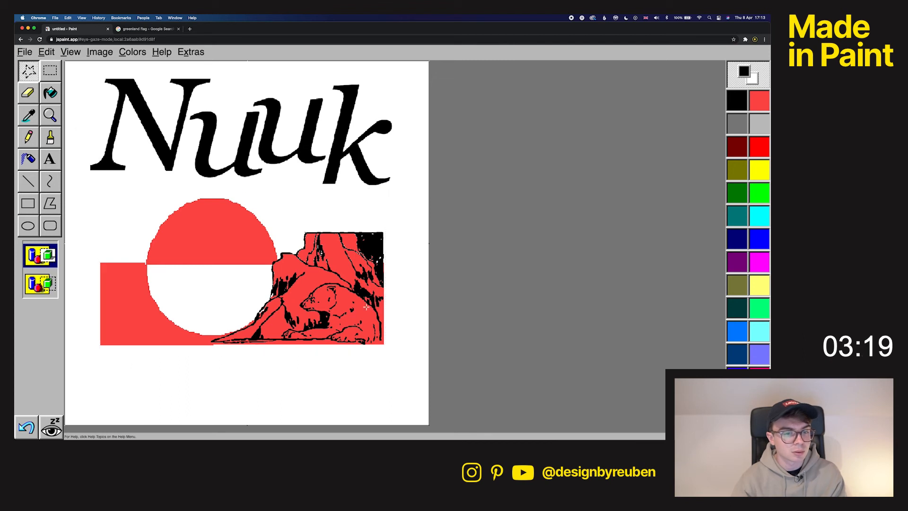
# Check the revised poster layout as a small preview at 20% zoom and restore the larger view.
pyautogui.click(71, 52)
pyautogui.moveTo(118, 128)
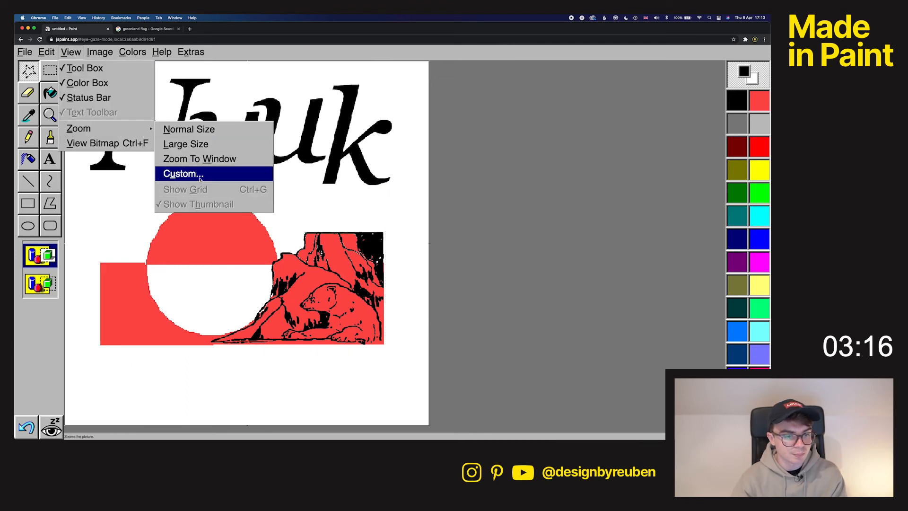
pyautogui.click(201, 175)
pyautogui.doubleClick(372, 266)
pyautogui.write('20')
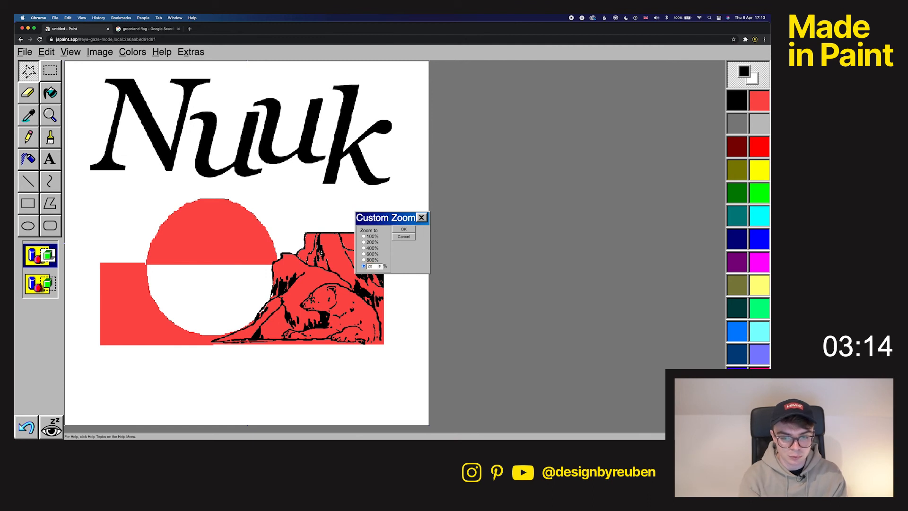
pyautogui.press('Return')
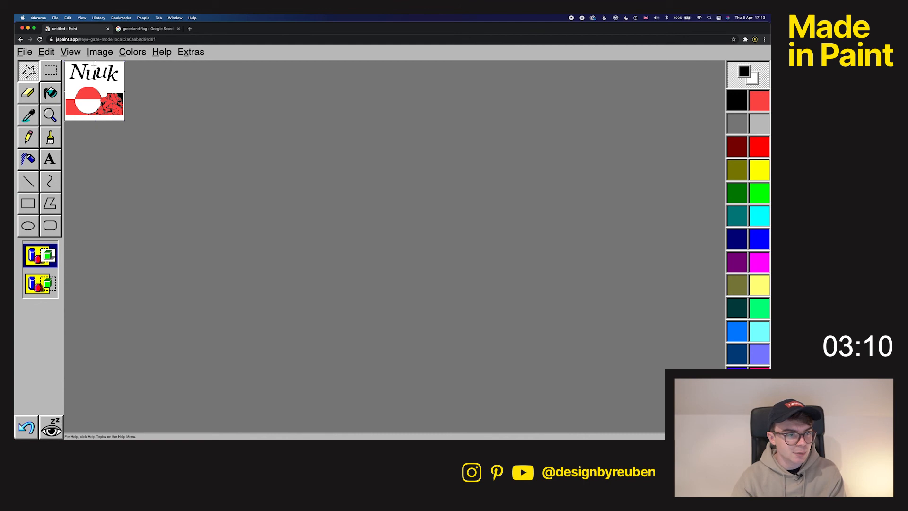
pyautogui.click(71, 52)
pyautogui.moveTo(78, 128)
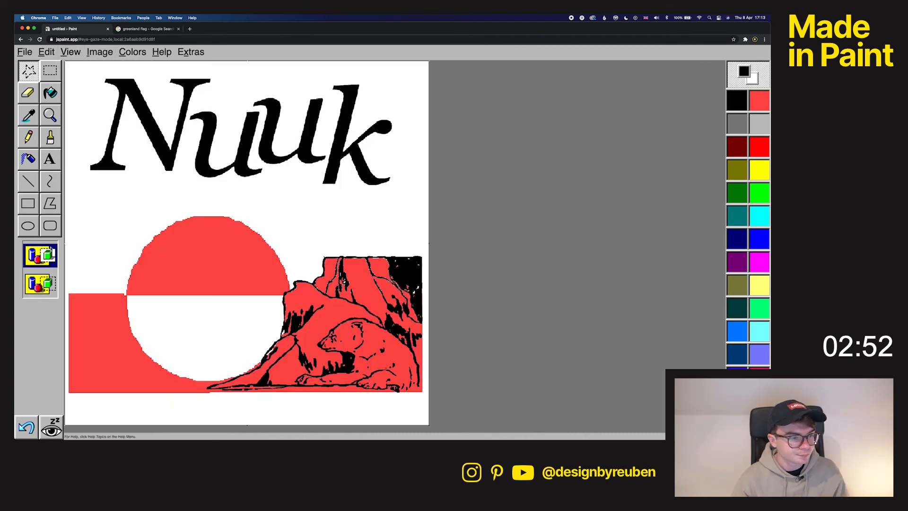
# Select the full flag and polar bear artwork with a rectangle and move it up close beneath the Nuuk lettering.
pyautogui.moveTo(68, 211); pyautogui.dragTo(96, 340)
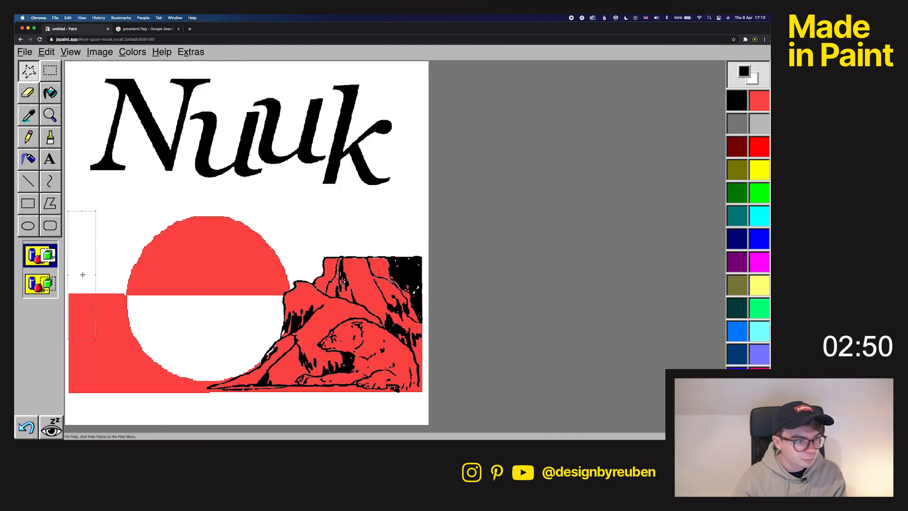
pyautogui.press('Escape')
pyautogui.click(50, 71)
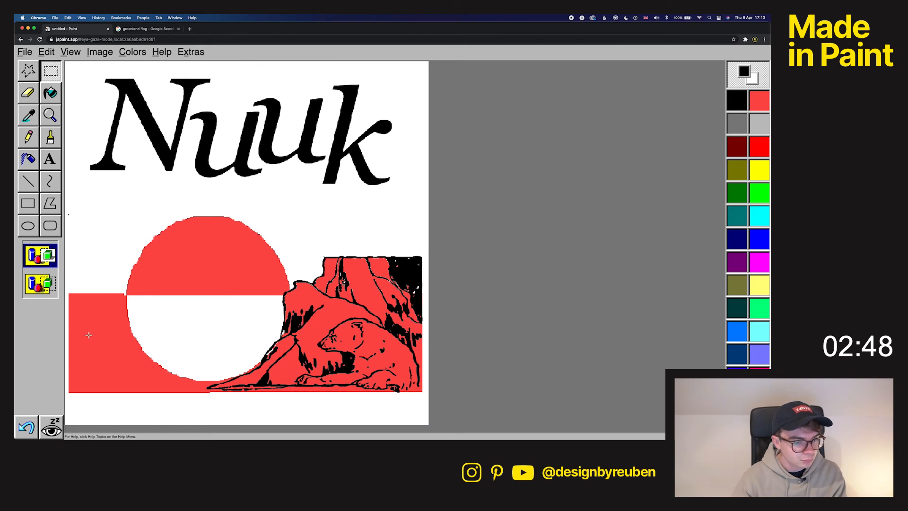
pyautogui.moveTo(68, 208); pyautogui.dragTo(426, 394)
pyautogui.moveTo(304, 307); pyautogui.dragTo(305, 286)
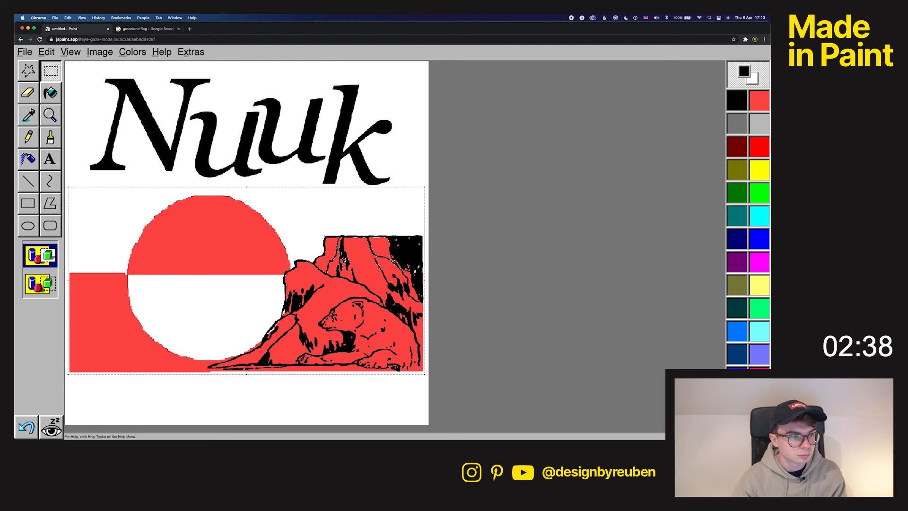
# Add a black italic Arial text line reading SAVE THE POLAR in the white strip beneath the flag artwork.
pyautogui.click(31, 160)
pyautogui.click(48, 160)
pyautogui.moveTo(72, 377); pyautogui.dragTo(422, 419)
pyautogui.write('SAV')
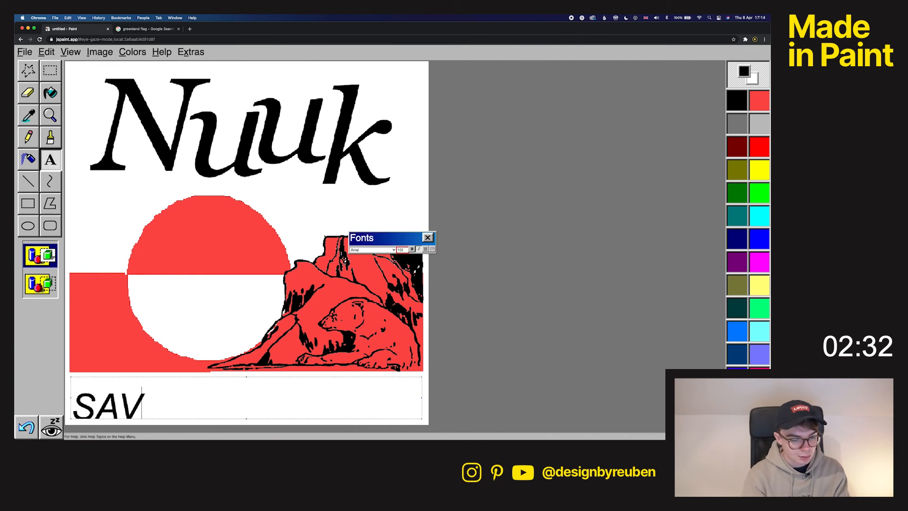
pyautogui.write('E THE PIOLAR')
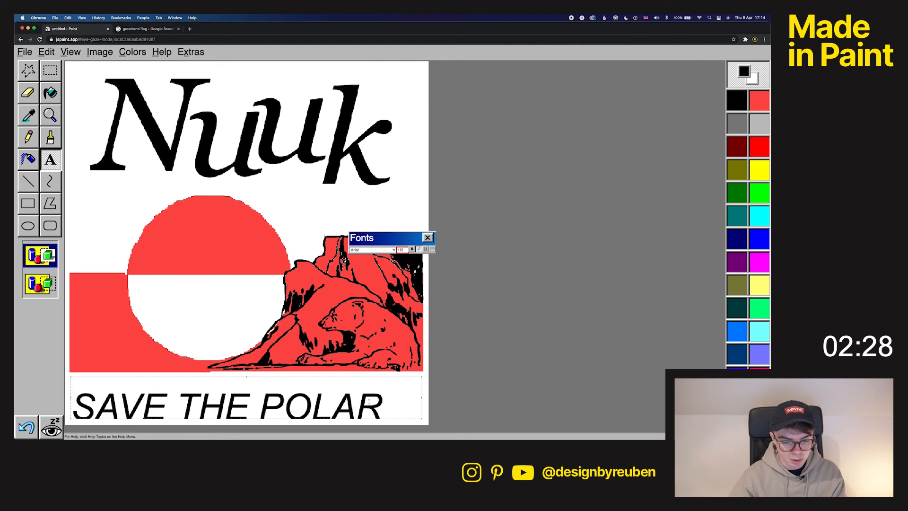
# Reduce the text size so SAVE THE POLAR BEARS fits on one line, and stretch the slogan to the artwork's width.
pyautogui.hotkey('ctrl', 'a')
pyautogui.click(405, 251)
pyautogui.click(405, 251)
pyautogui.click(406, 249)
pyautogui.click(406, 250)
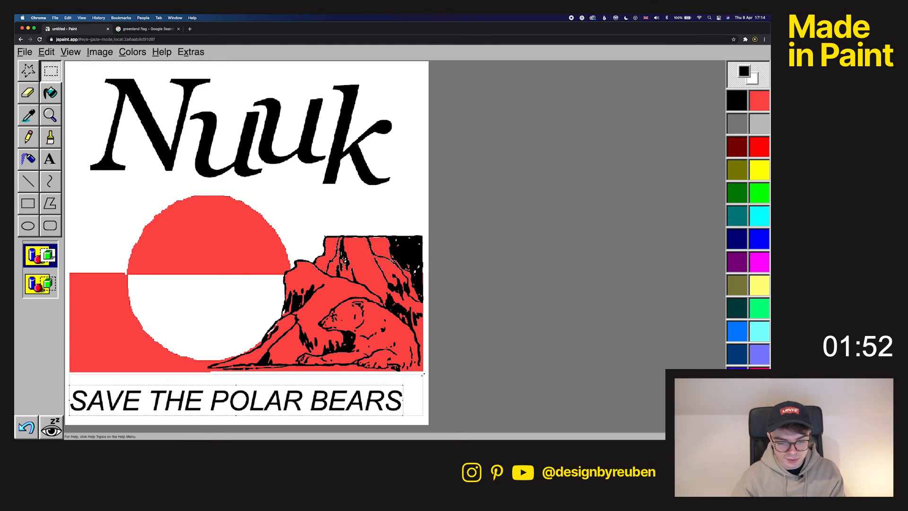
pyautogui.moveTo(424, 375); pyautogui.dragTo(423, 383)
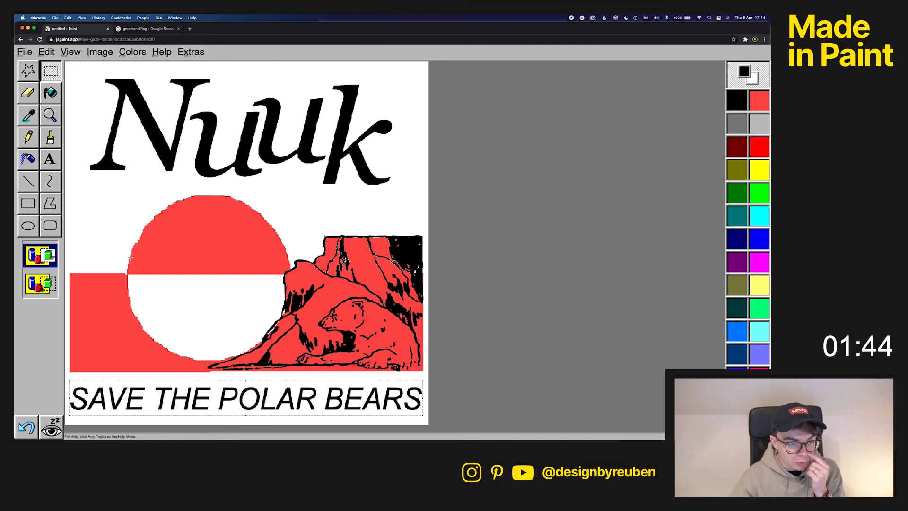
# Outline the flag circle with a black unfilled ellipse, undoing misfitting attempts until one follows the circle's edge.
pyautogui.click(34, 223)
pyautogui.moveTo(120, 194); pyautogui.dragTo(300, 367)
pyautogui.press('super+z')
pyautogui.moveTo(132, 198); pyautogui.dragTo(290, 364)
pyautogui.press('super+z')
pyautogui.moveTo(124, 195); pyautogui.dragTo(292, 361)
pyautogui.press('super+z')
pyautogui.moveTo(135, 194); pyautogui.dragTo(310, 354)
pyautogui.press('super+z')
pyautogui.moveTo(127, 198); pyautogui.dragTo(293, 361)
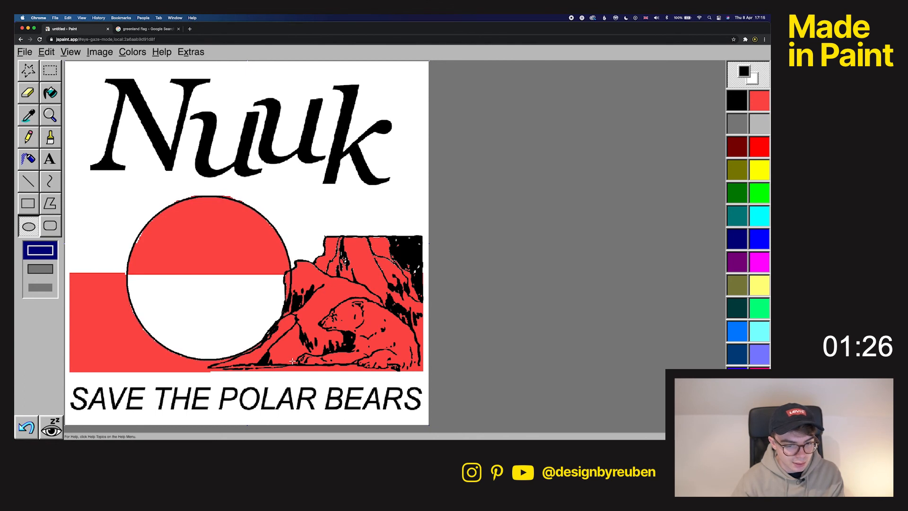
# Draw a black unfilled rectangle around the flag's lower band, spanning the full width of the artwork.
pyautogui.click(28, 203)
pyautogui.click(40, 287)
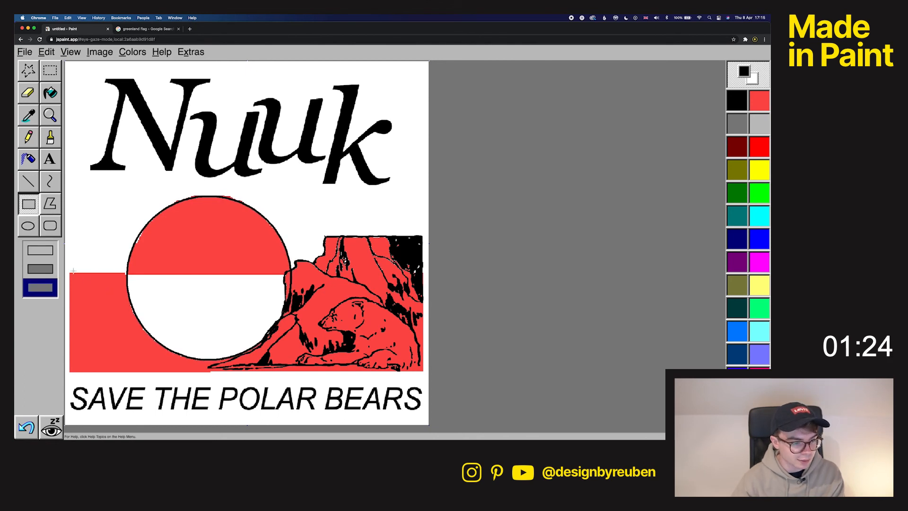
pyautogui.click(41, 249)
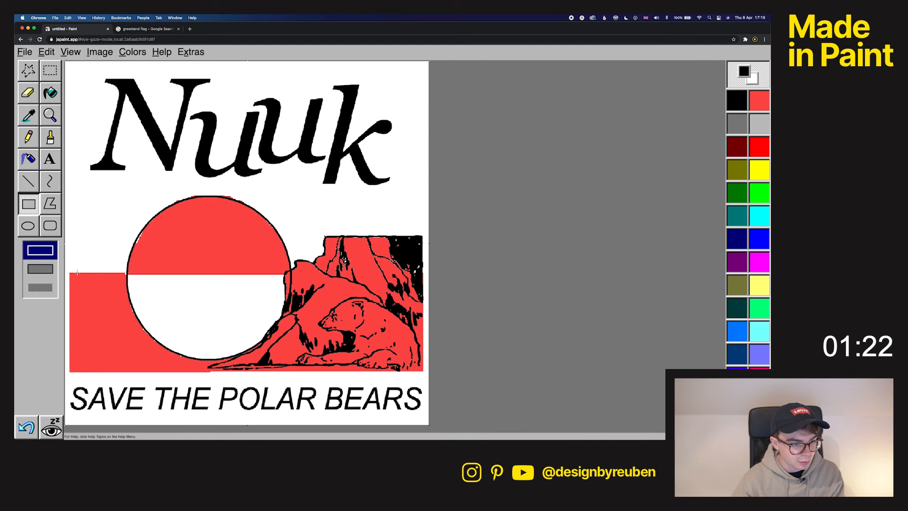
pyautogui.moveTo(70, 273); pyautogui.dragTo(424, 373)
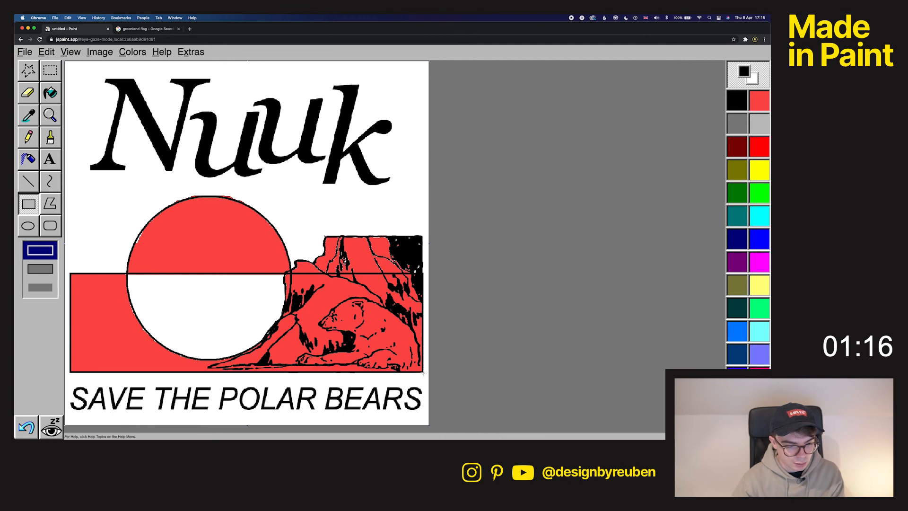
# Paint over the part of the rectangle's line that crosses the rocks with a red brush.
pyautogui.click(28, 137)
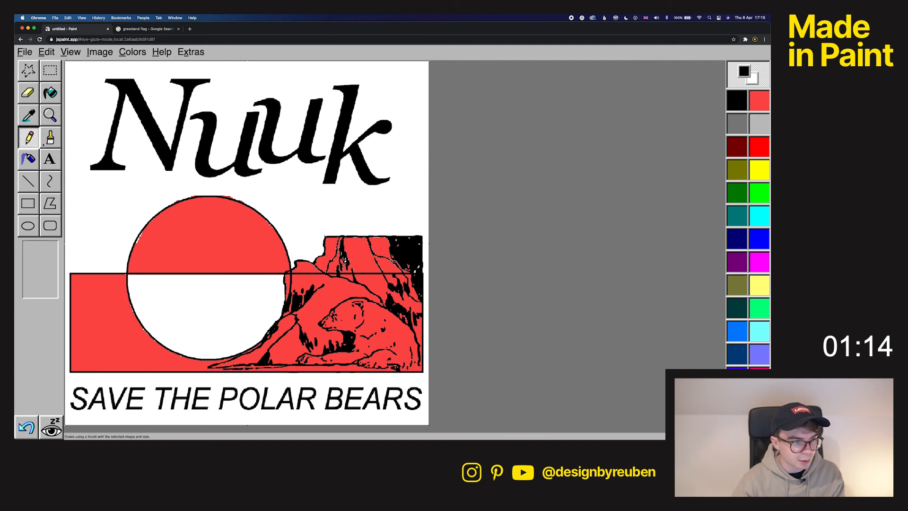
pyautogui.click(51, 137)
pyautogui.click(760, 100)
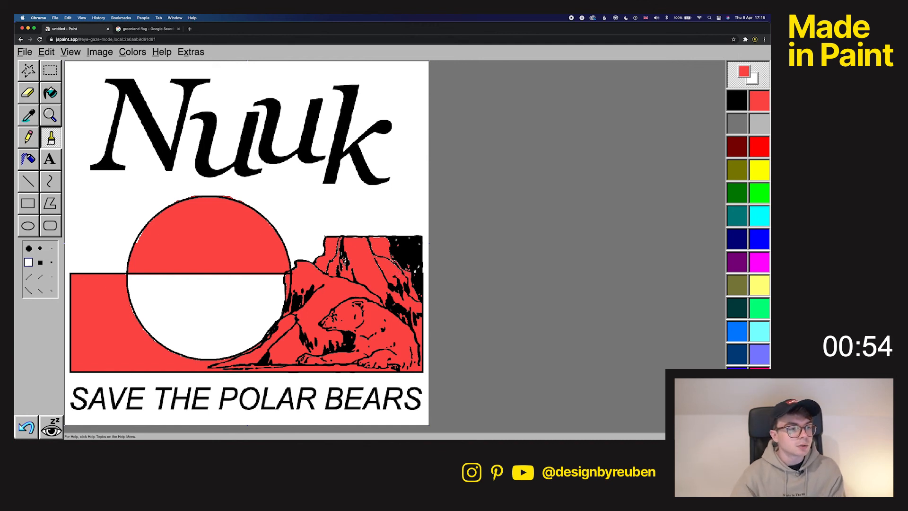
# Try to stretch the Nuuk lettering to the artwork's width using a rectangular selection, and undo the stretch.
pyautogui.click(28, 70)
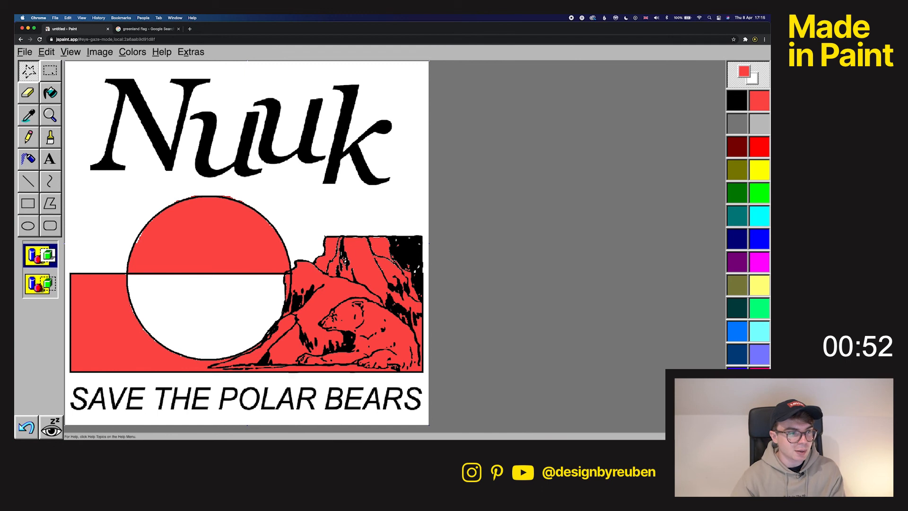
pyautogui.click(51, 71)
pyautogui.moveTo(80, 71); pyautogui.dragTo(402, 193)
pyautogui.moveTo(400, 134); pyautogui.dragTo(421, 133)
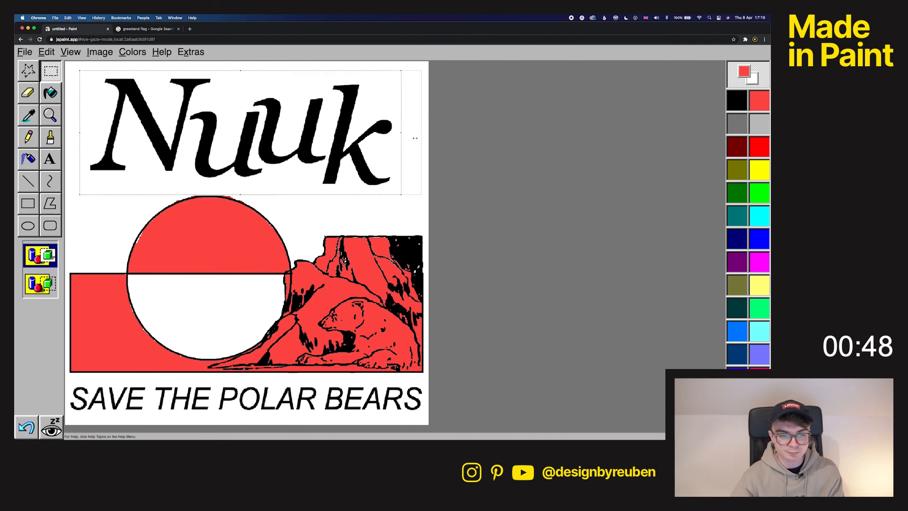
pyautogui.moveTo(72, 201); pyautogui.dragTo(72, 212)
pyautogui.hotkey('ctrl', 'z')
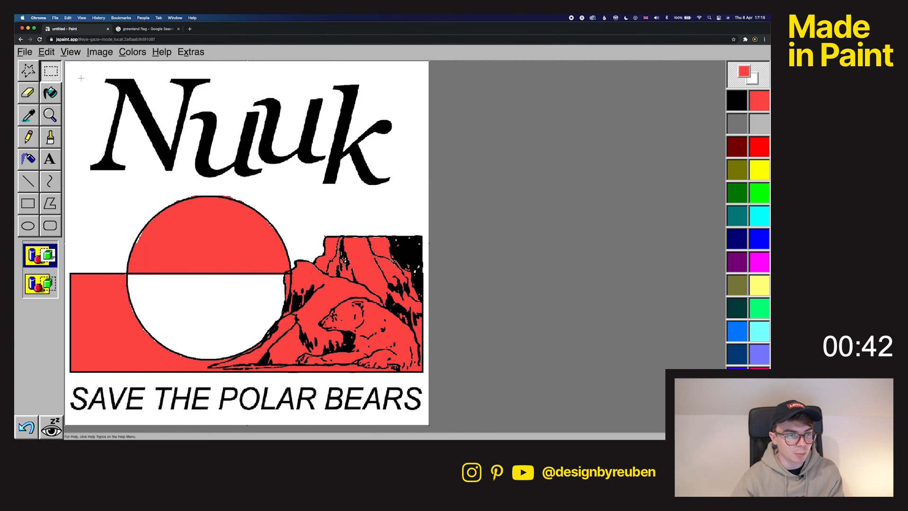
# Try to select the Nuuk lettering with a free-form outline and widen it, and undo the change.
pyautogui.click(29, 71)
pyautogui.moveTo(110, 72)
pyautogui.mouseDown()
pyautogui.moveTo(86, 156)
pyautogui.moveTo(92, 176)
pyautogui.moveTo(397, 191)
pyautogui.moveTo(401, 101)
pyautogui.moveTo(372, 85)
pyautogui.moveTo(344, 78)
pyautogui.moveTo(311, 89)
pyautogui.moveTo(230, 87)
pyautogui.moveTo(213, 74)
pyautogui.moveTo(118, 84)
pyautogui.mouseUp()
pyautogui.moveTo(410, 133); pyautogui.dragTo(411, 132)
pyautogui.press('super+z')
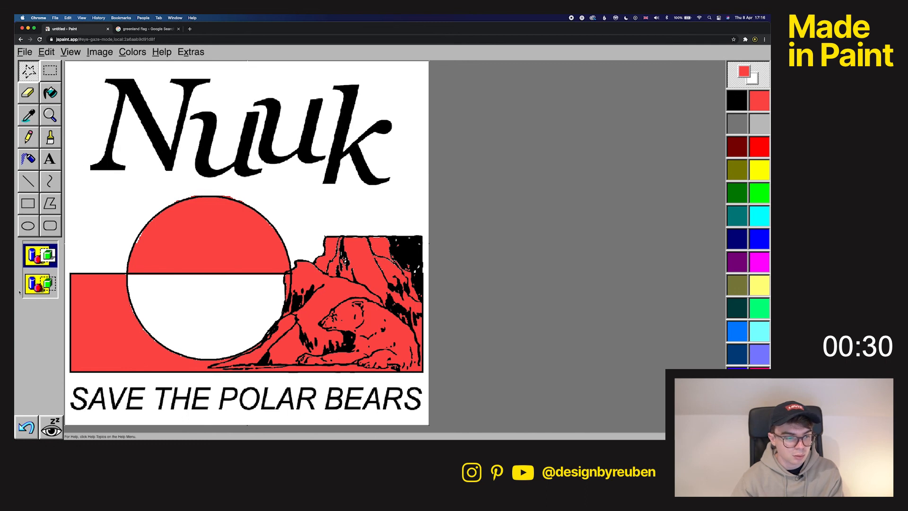
# Set selections to a transparent background, try to widen the rectangularly selected Nuuk lettering, and undo it.
pyautogui.click(40, 285)
pyautogui.moveTo(89, 77)
pyautogui.mouseDown()
pyautogui.moveTo(190, 176)
pyautogui.moveTo(90, 75)
pyautogui.moveTo(148, 193)
pyautogui.moveTo(232, 185)
pyautogui.mouseUp()
pyautogui.click(50, 70)
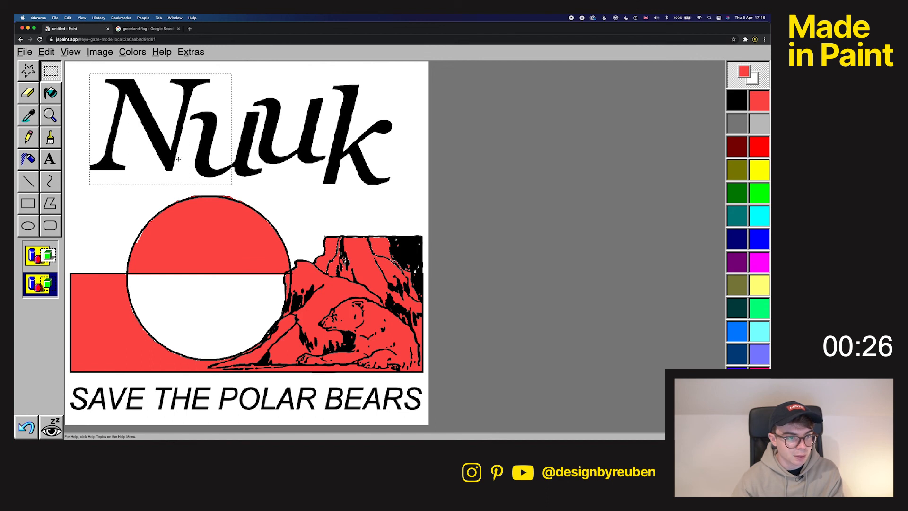
pyautogui.moveTo(79, 71)
pyautogui.mouseDown()
pyautogui.moveTo(271, 186)
pyautogui.moveTo(397, 191)
pyautogui.mouseUp()
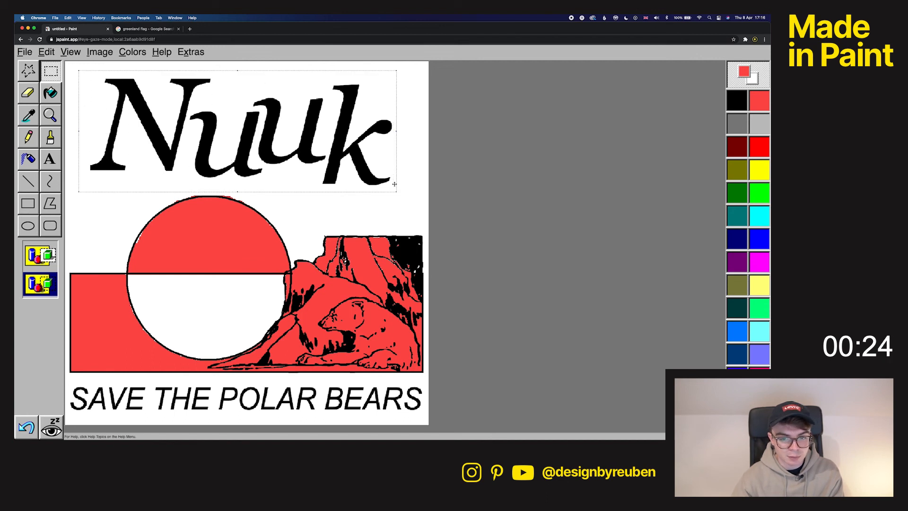
pyautogui.moveTo(396, 131); pyautogui.dragTo(415, 134)
pyautogui.press('super+z')
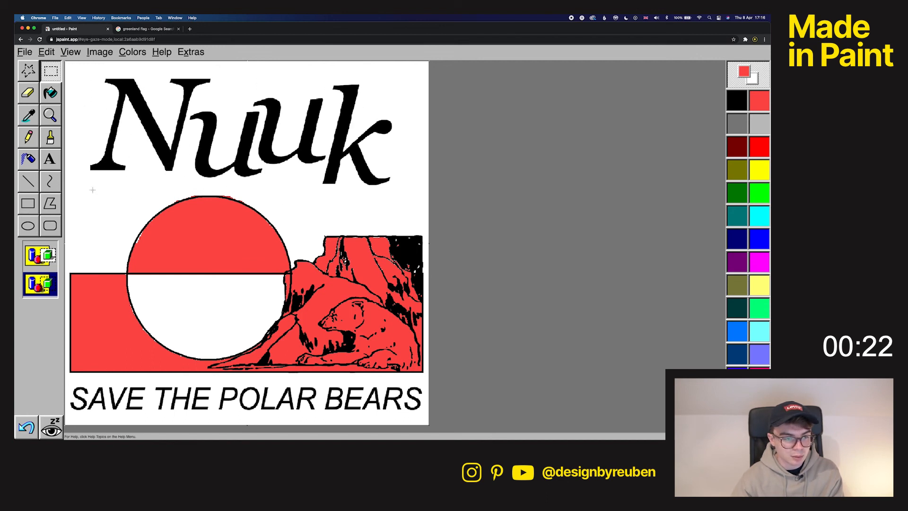
# Try to enlarge the Nuuk lettering in width and height until it spans the canvas, and undo the enlargement.
pyautogui.moveTo(90, 75); pyautogui.dragTo(257, 187)
pyautogui.moveTo(84, 72); pyautogui.dragTo(403, 197)
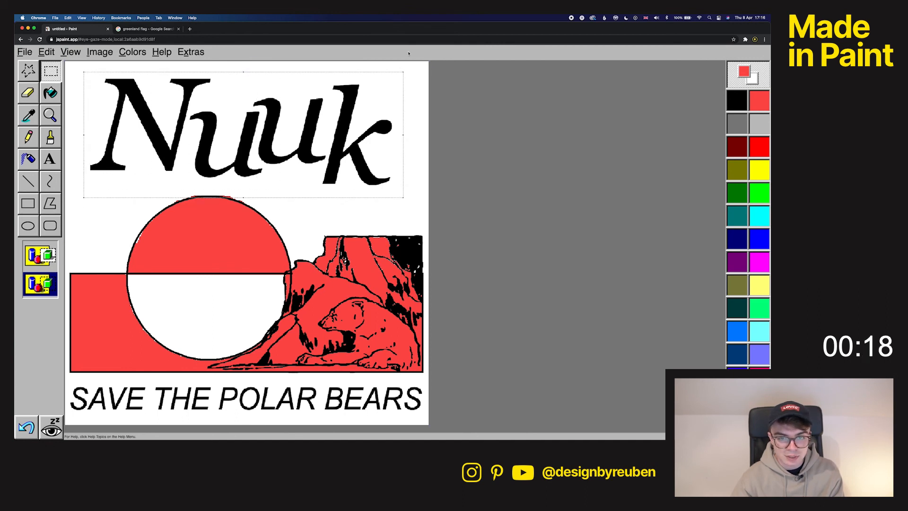
pyautogui.moveTo(432, 64); pyautogui.dragTo(432, 64)
pyautogui.moveTo(84, 198); pyautogui.dragTo(66, 221)
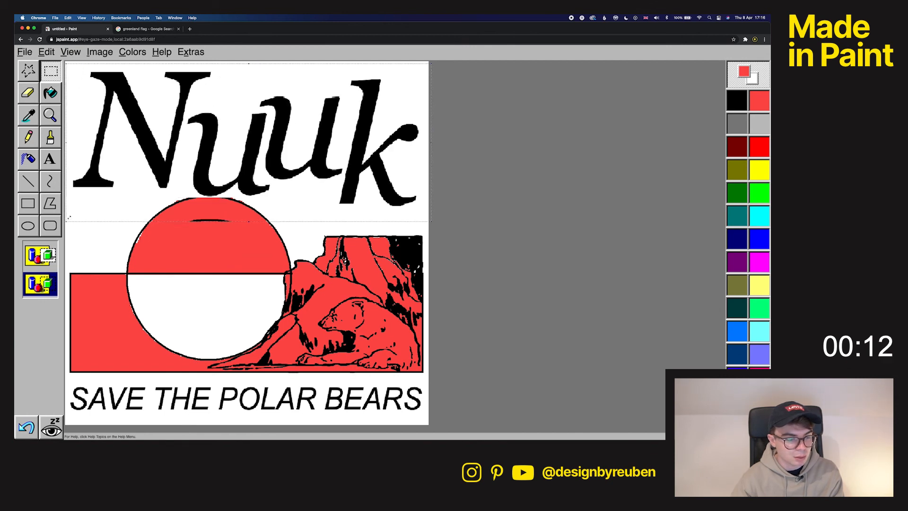
pyautogui.click(51, 137)
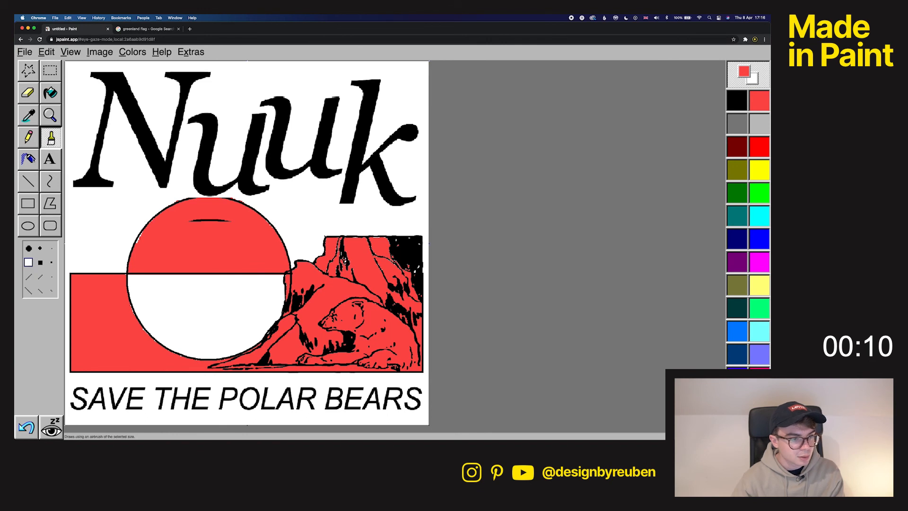
pyautogui.press('super+z')
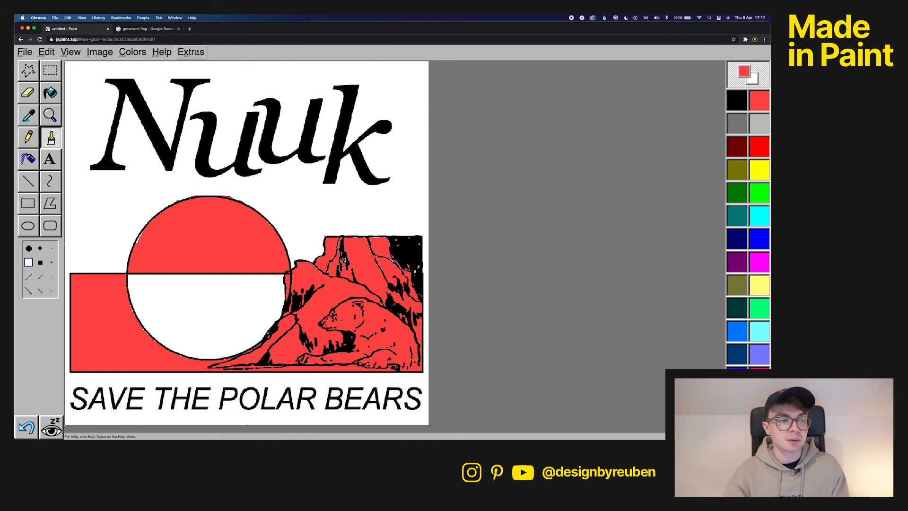
# View the finished poster at a custom zoom of 20%, and fit it back to the window.
pyautogui.click(70, 52)
pyautogui.moveTo(78, 128)
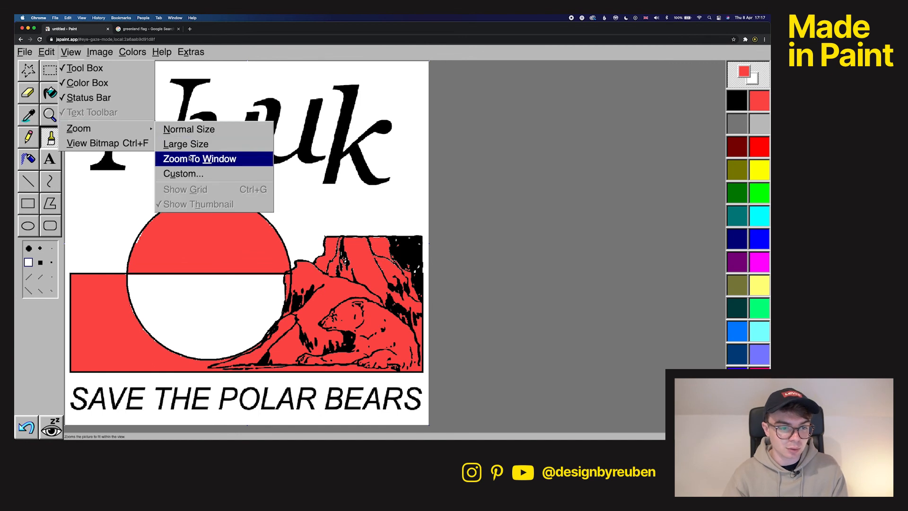
pyautogui.click(184, 173)
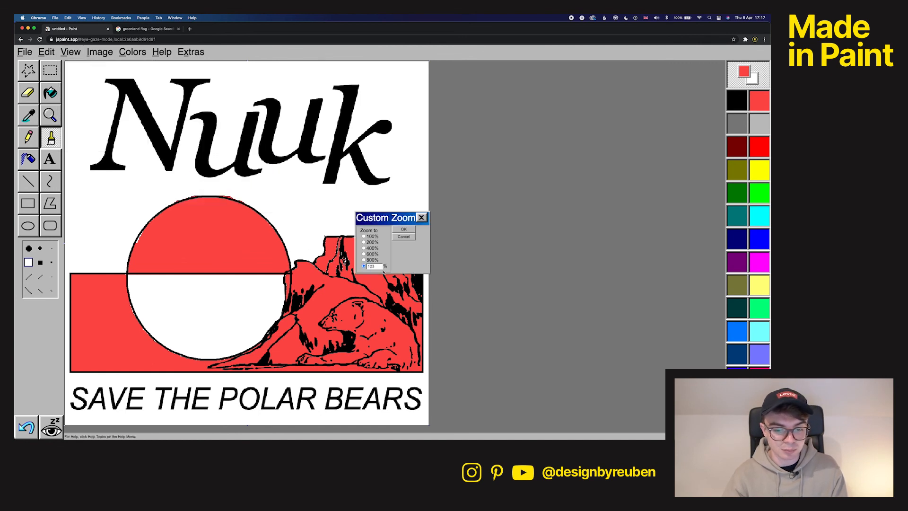
pyautogui.write('20')
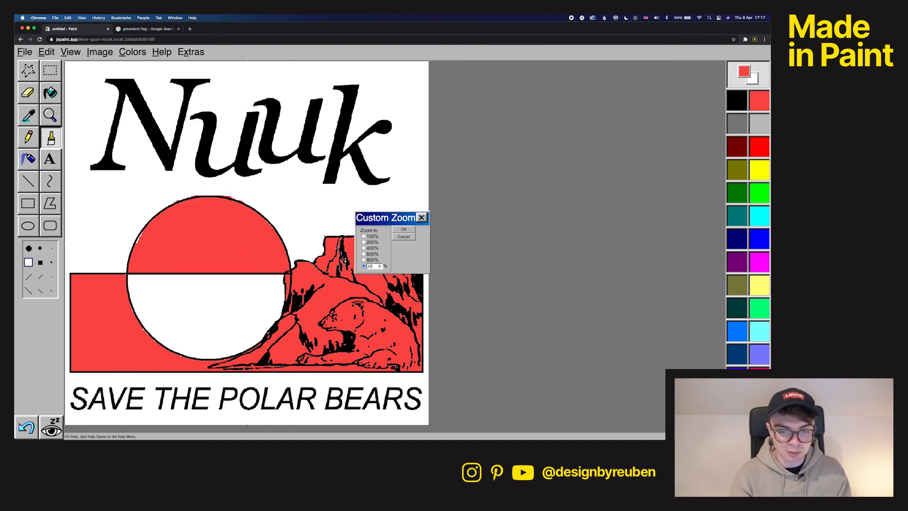
pyautogui.click(406, 229)
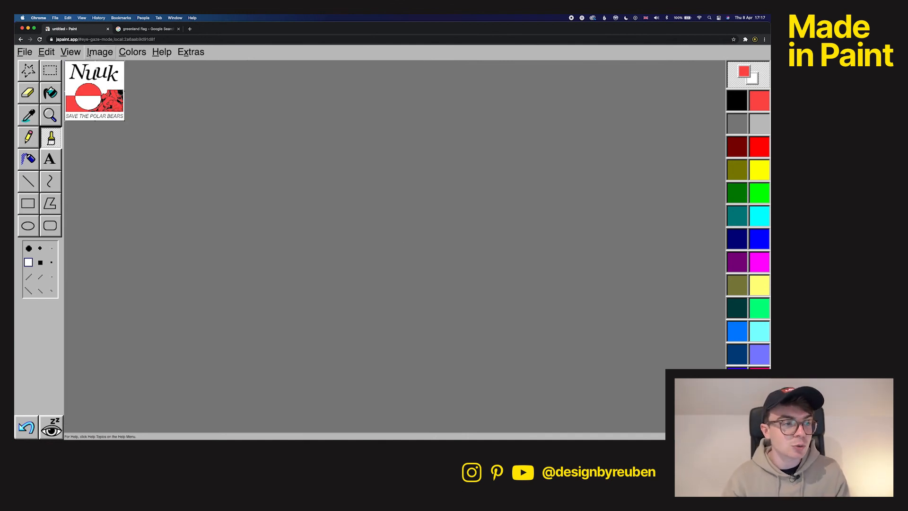
pyautogui.click(71, 52)
pyautogui.moveTo(99, 52)
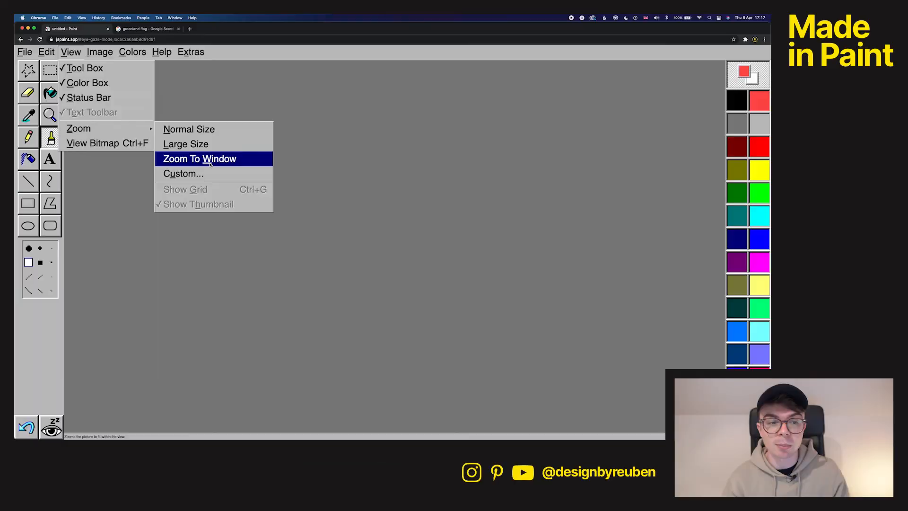
pyautogui.click(198, 156)
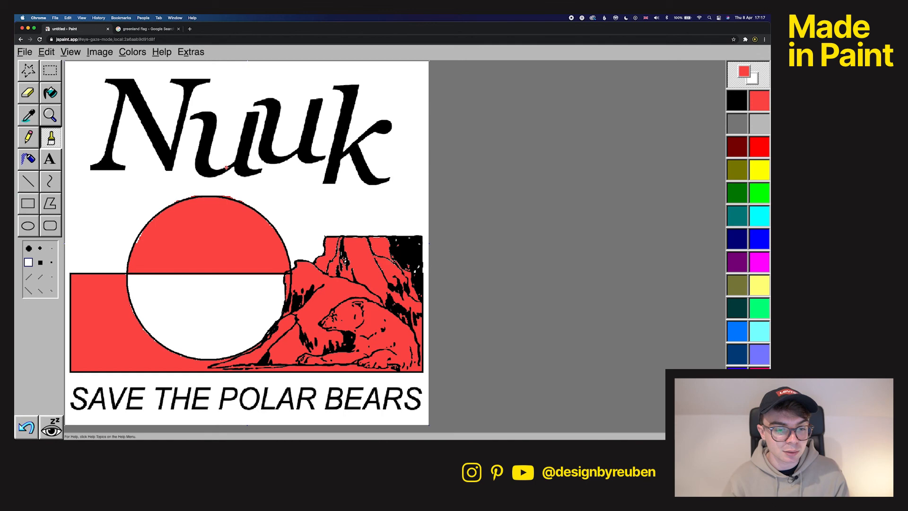